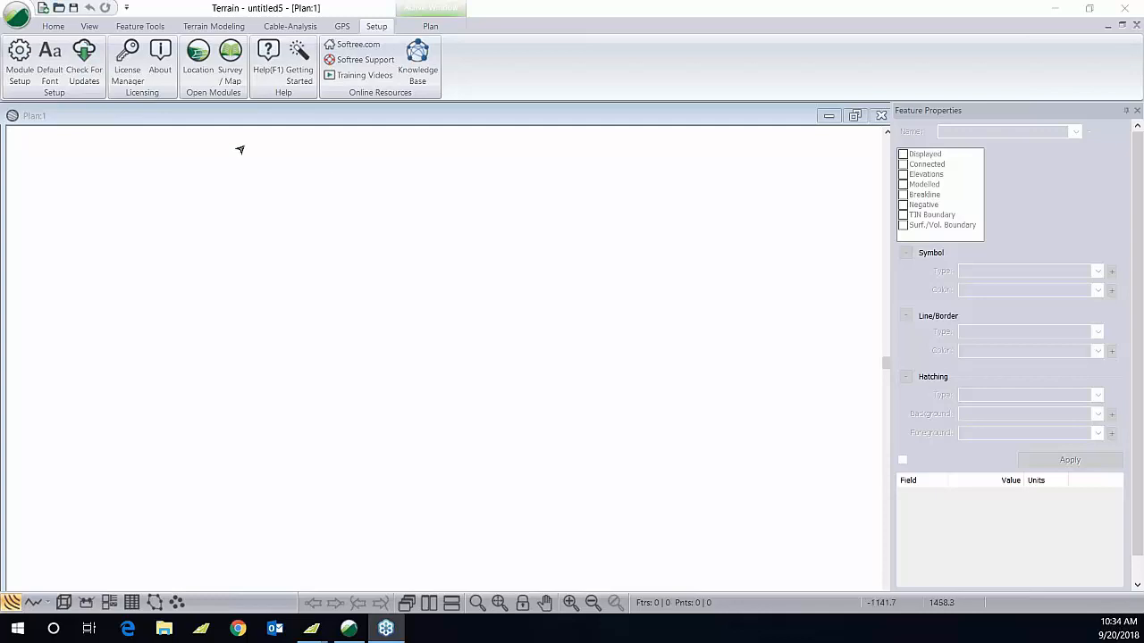
Step: Open the import options of the "New county rd" ASCII format in the module setup
left_click(18, 57)
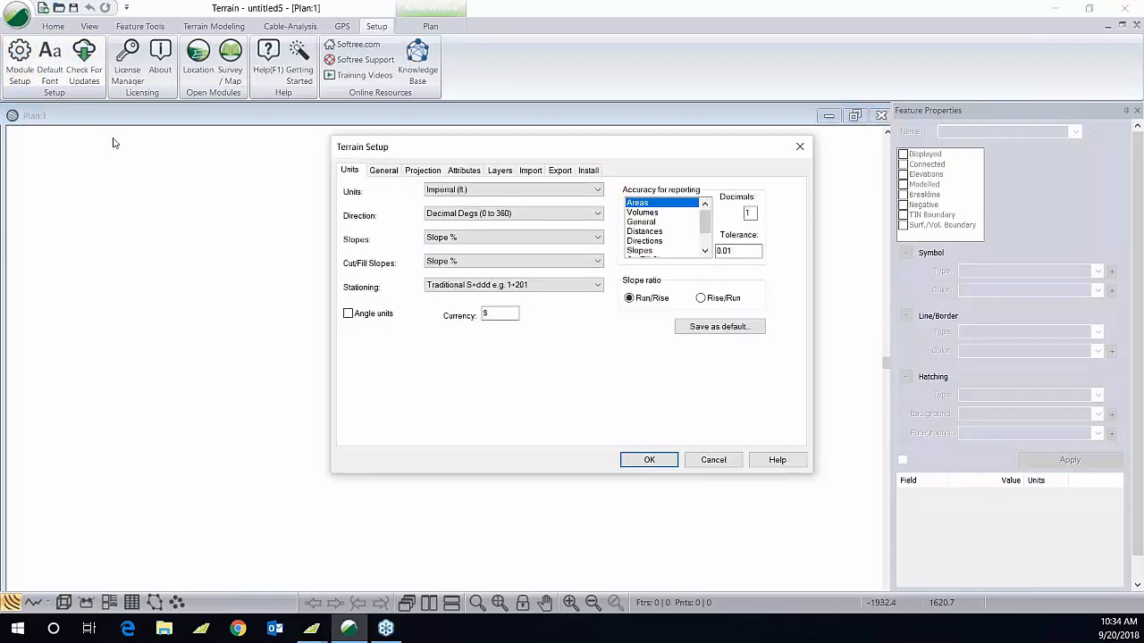
left_click(529, 170)
left_click_drag(598, 204, 597, 210)
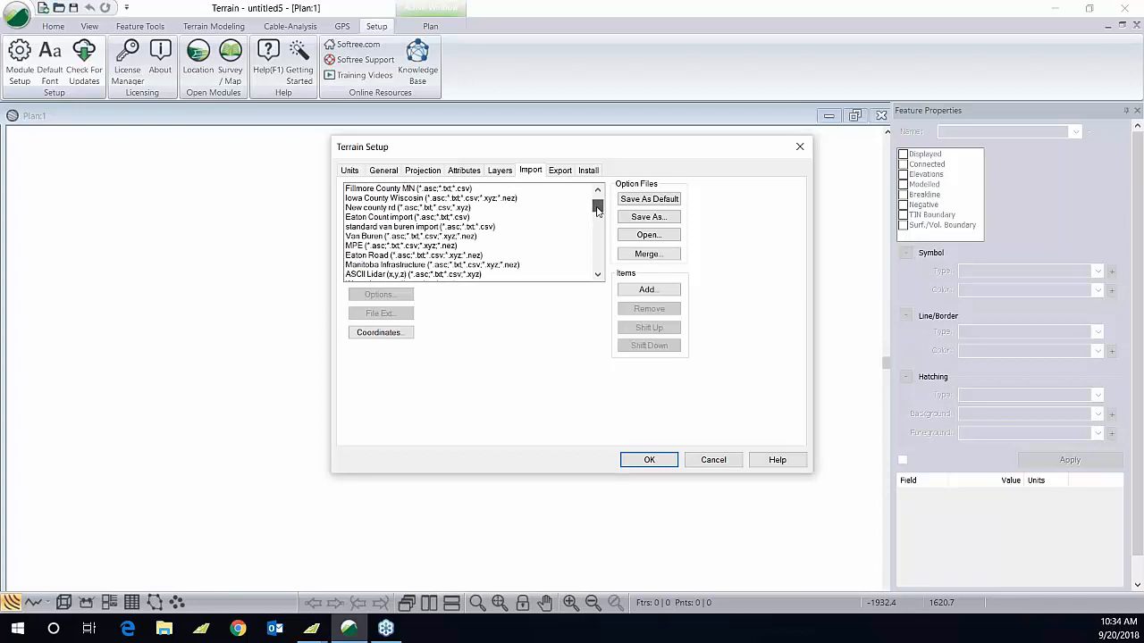
left_click(437, 208)
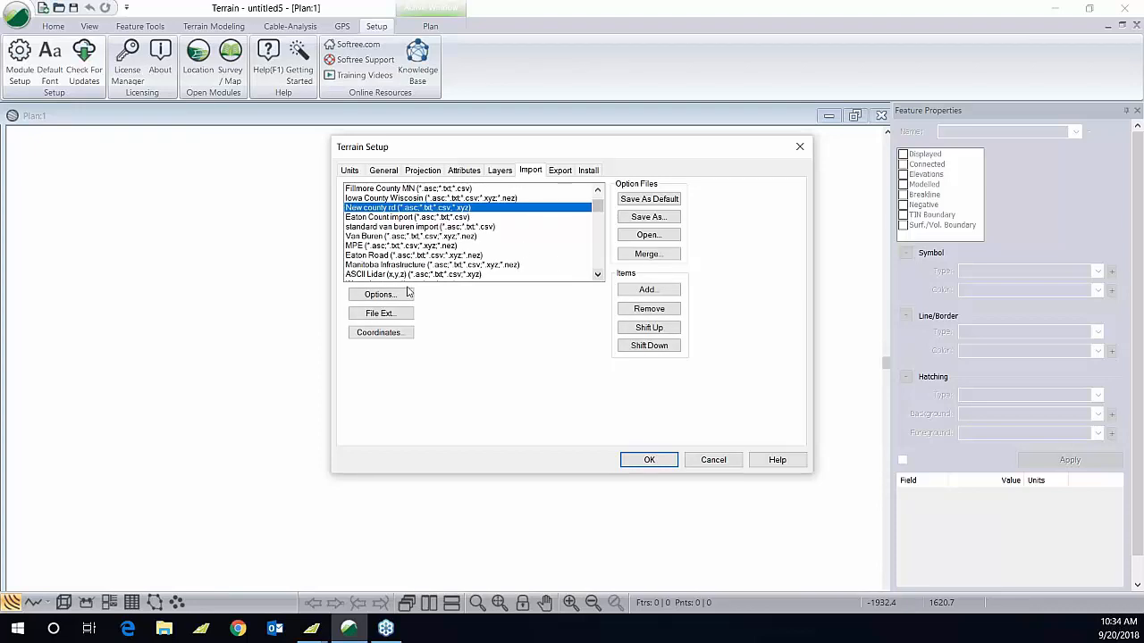
left_click(384, 297)
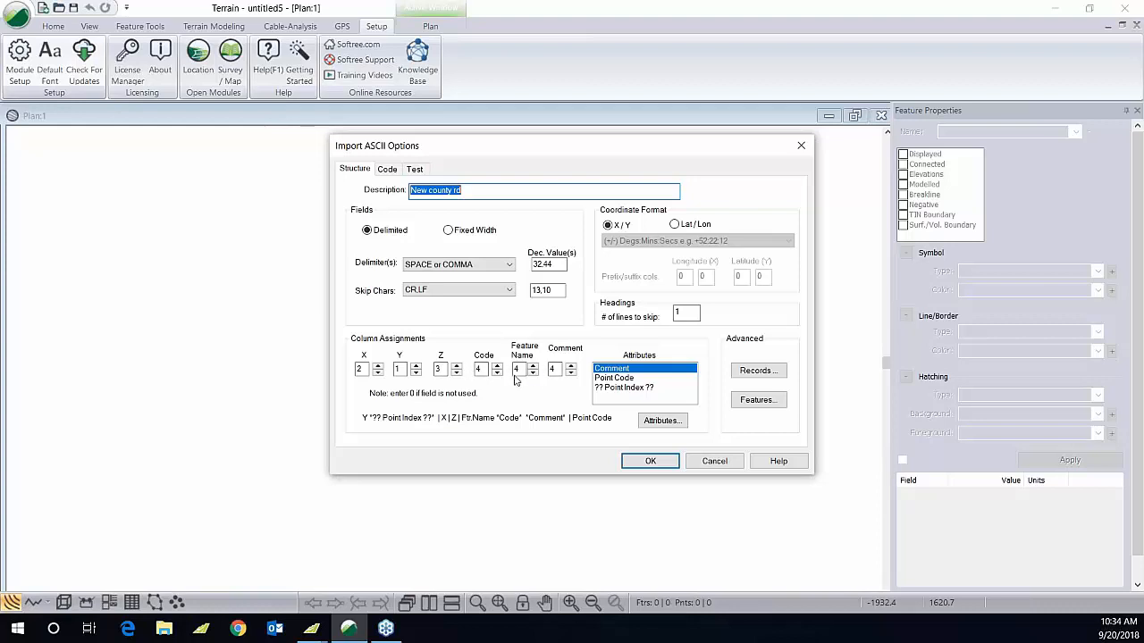
Step: Load County Rd2.asc from the County Road demo folder as the test file for the import format
left_click(412, 170)
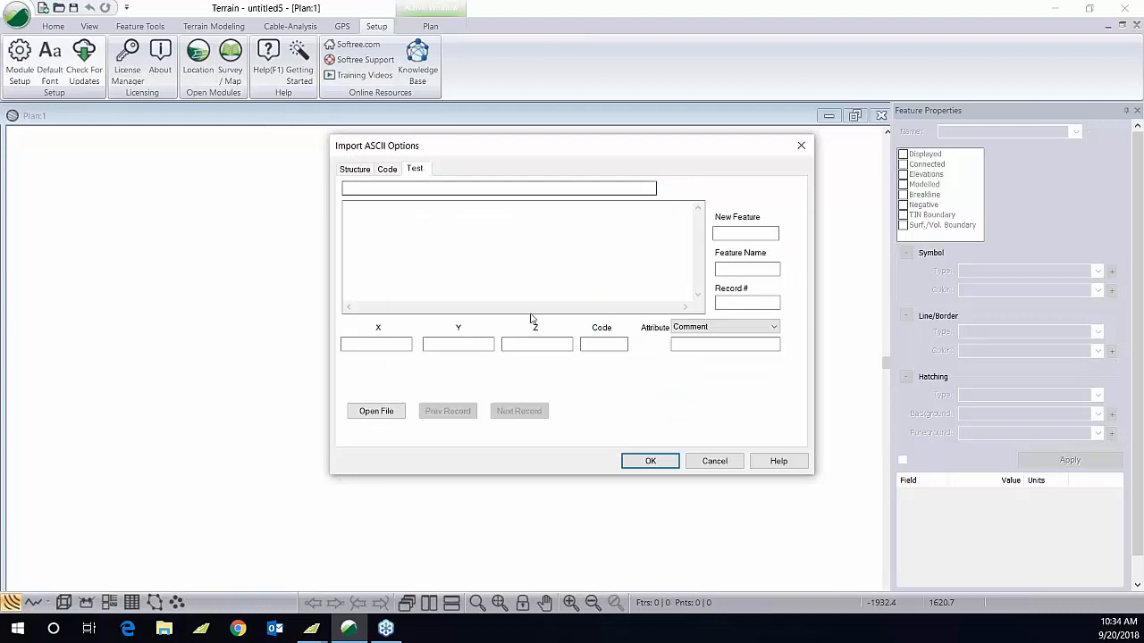
left_click(376, 412)
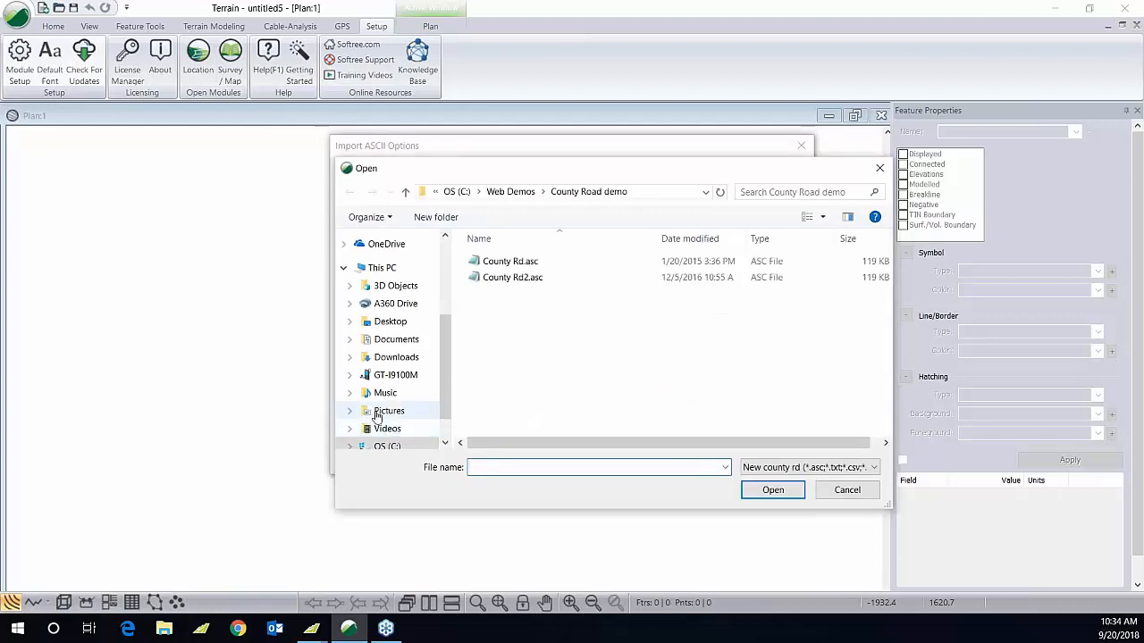
left_click(493, 279)
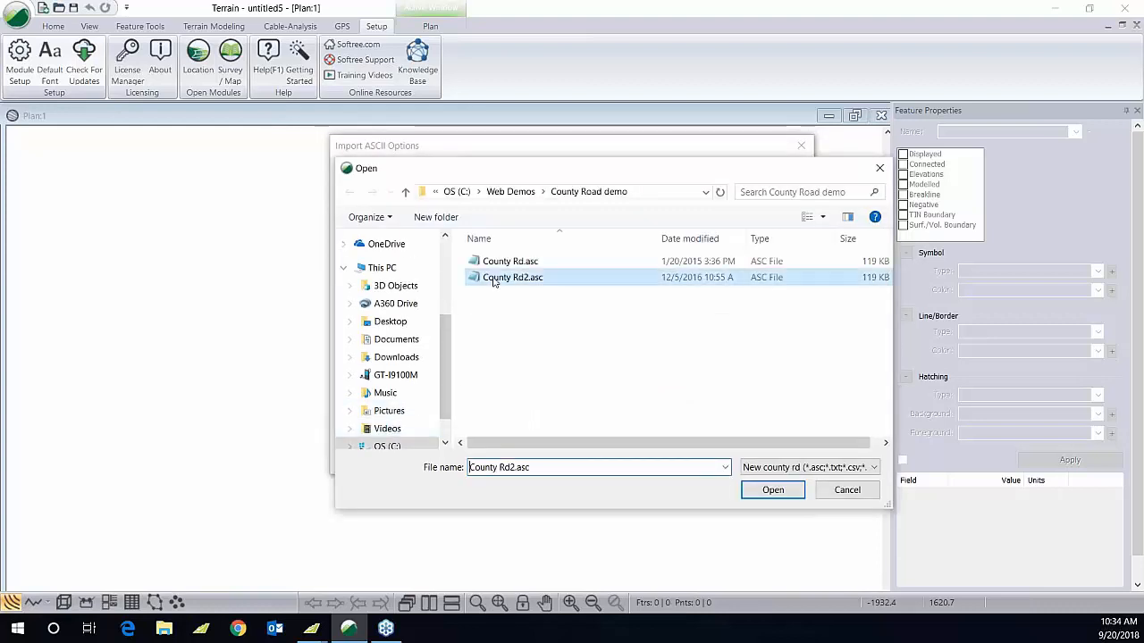
left_click(772, 490)
Step: Step through the first records of the test file to check how coordinates, codes and feature names are read
left_click(540, 415)
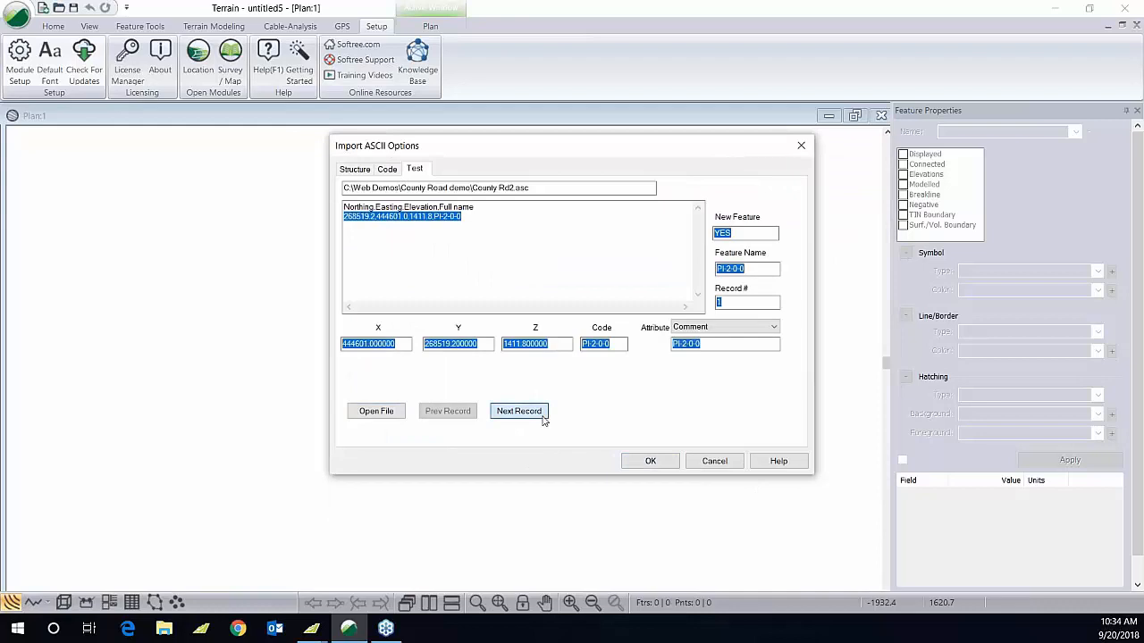
left_click(540, 415)
left_click(540, 415)
left_click(540, 414)
left_click(541, 415)
left_click(541, 416)
left_click(542, 417)
left_click(541, 417)
left_click(542, 416)
left_click(541, 416)
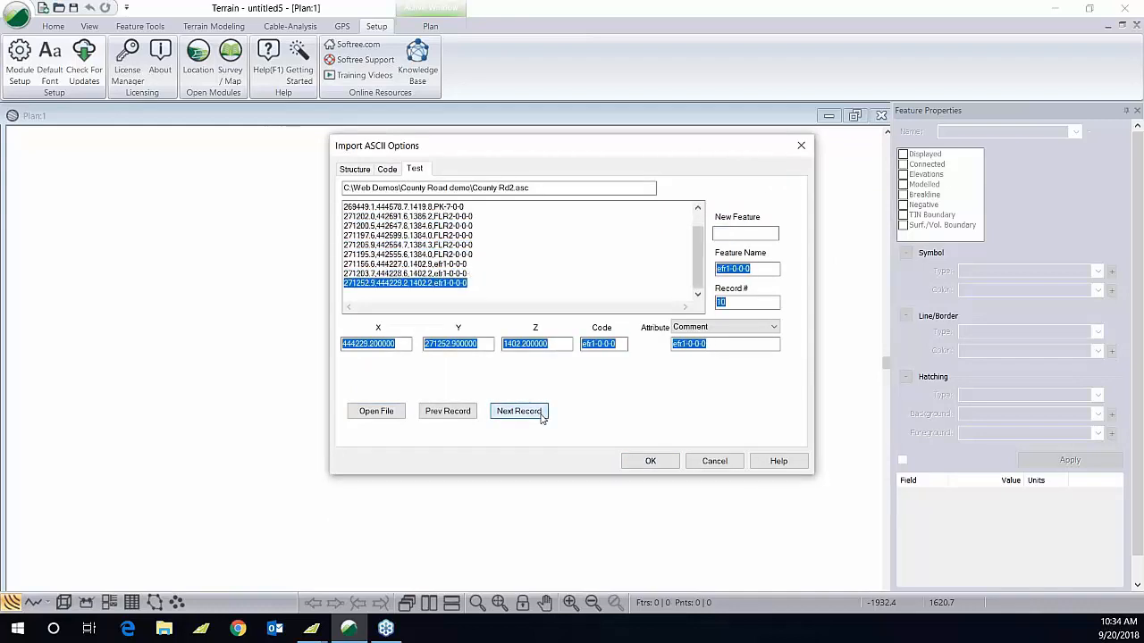
left_click(542, 417)
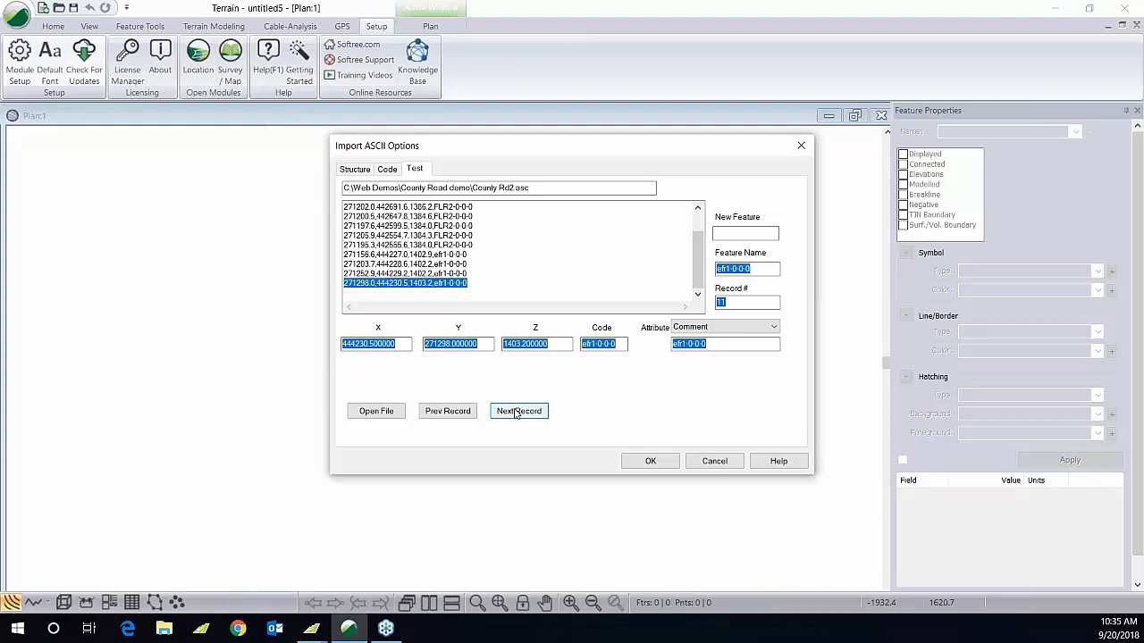
Step: Review the format's column structure, accept the options, and save the import settings as default
left_click(355, 168)
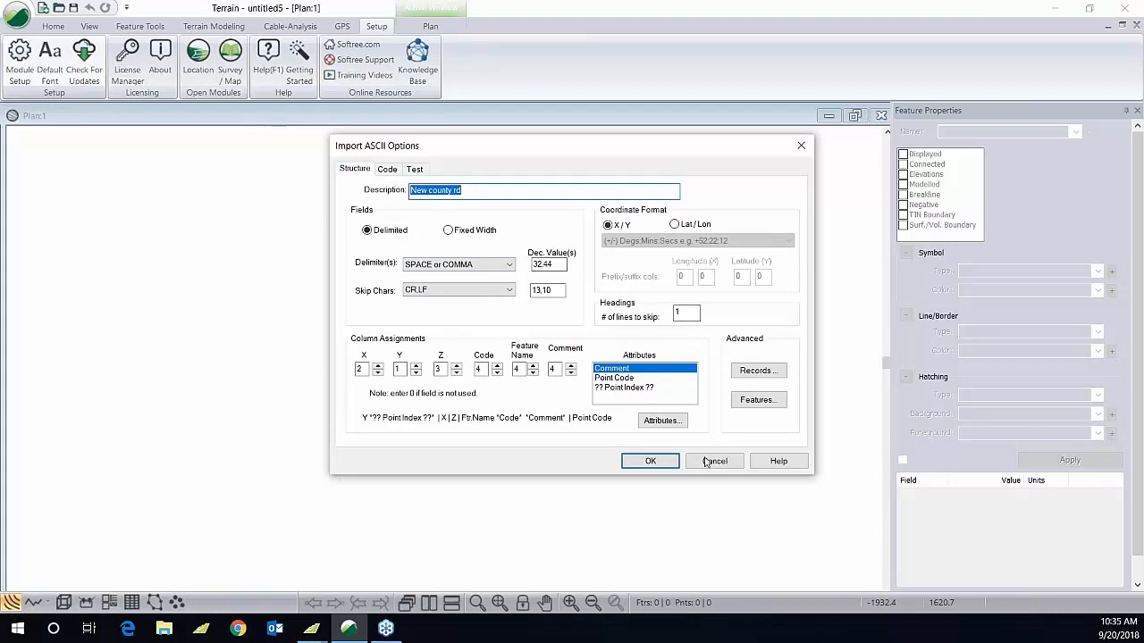
left_click(650, 460)
left_click(650, 201)
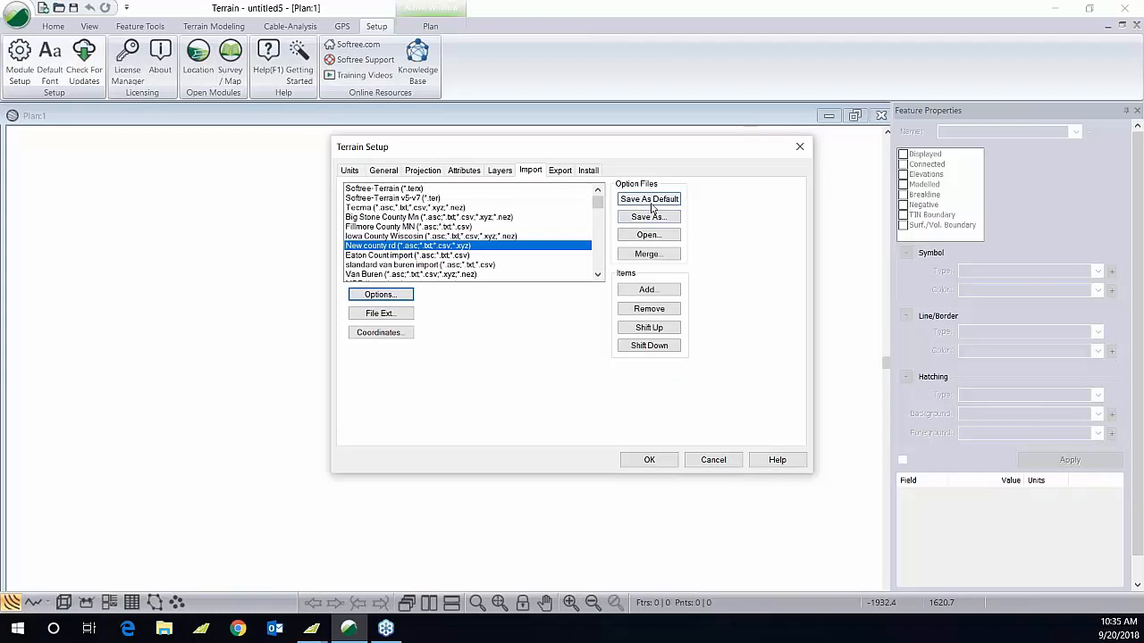
left_click(659, 461)
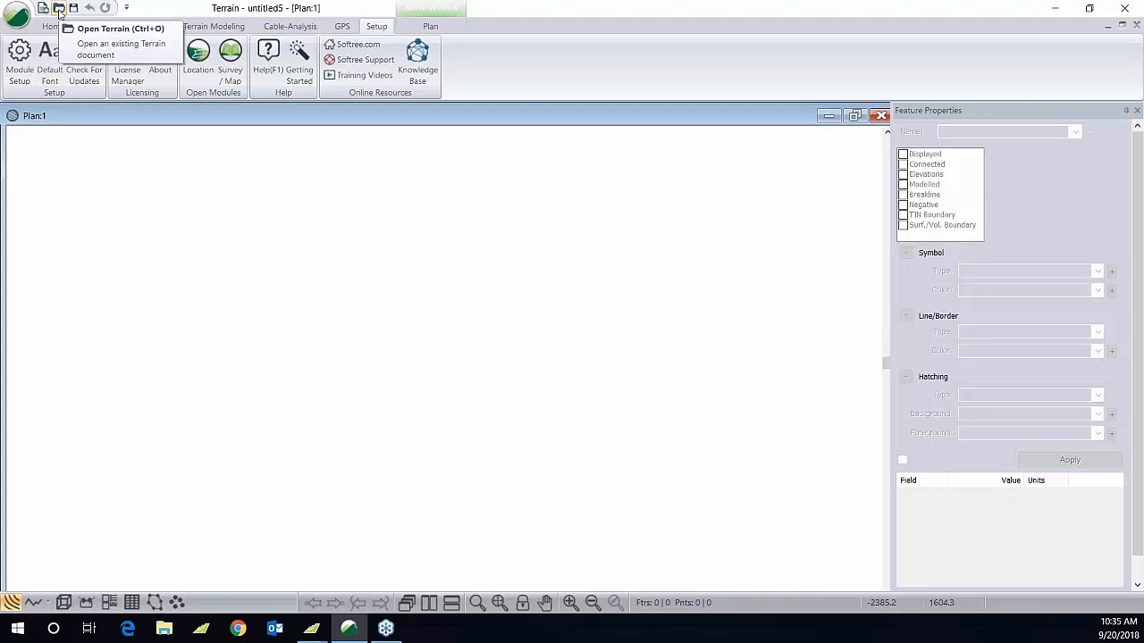
Step: Import County Rd2.asc using the "New county rd" format, continuing without coordinate conversion
left_click(59, 8)
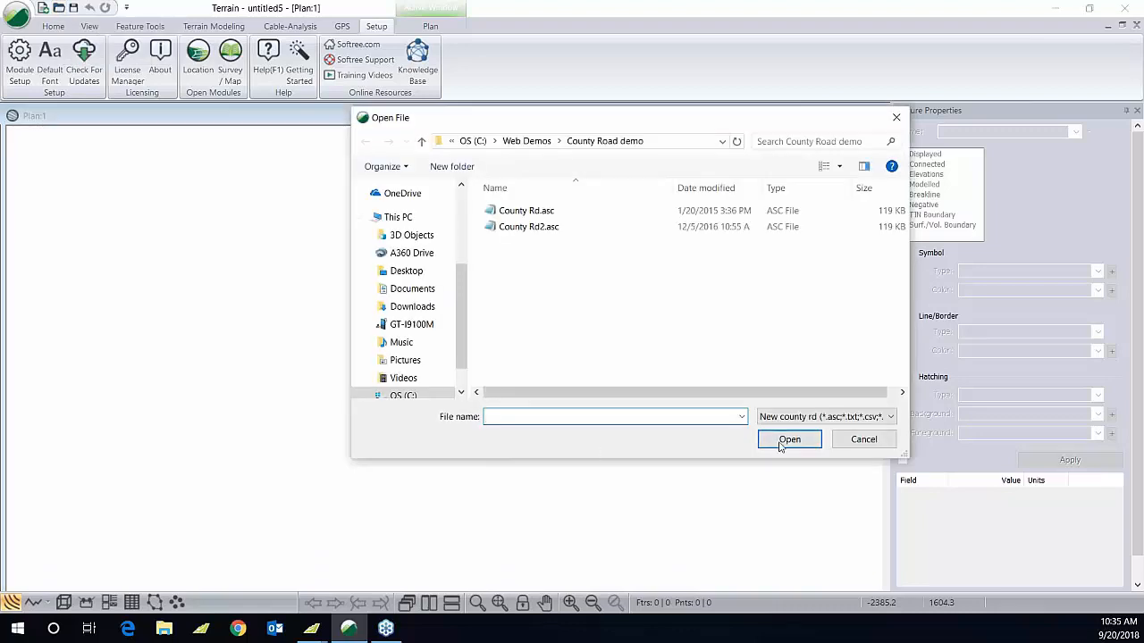
left_click(843, 419)
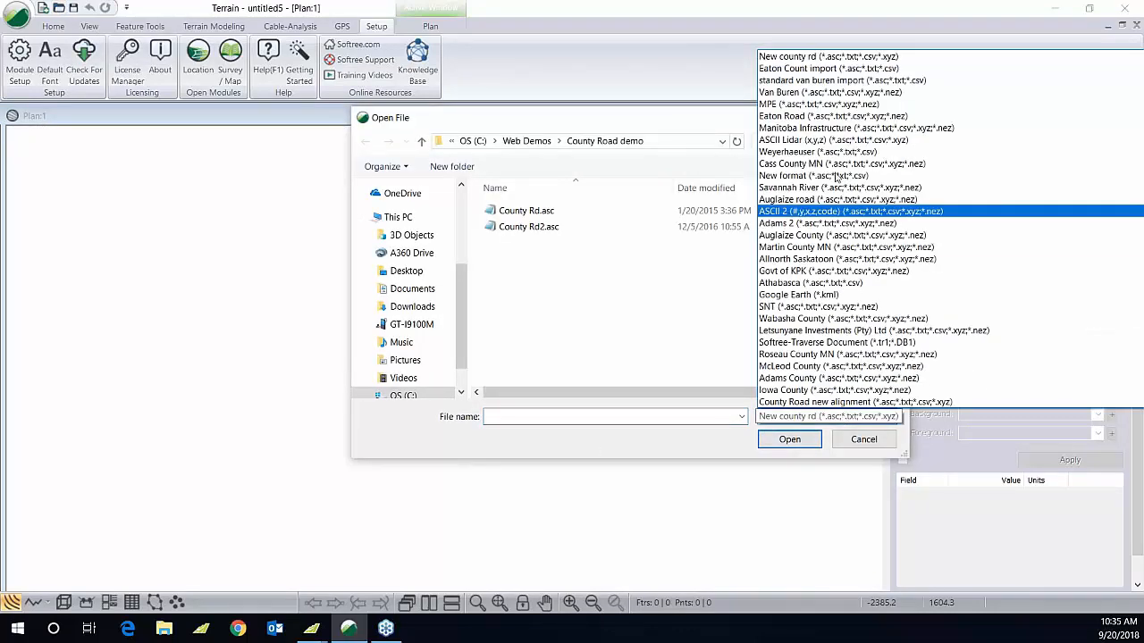
left_click(834, 57)
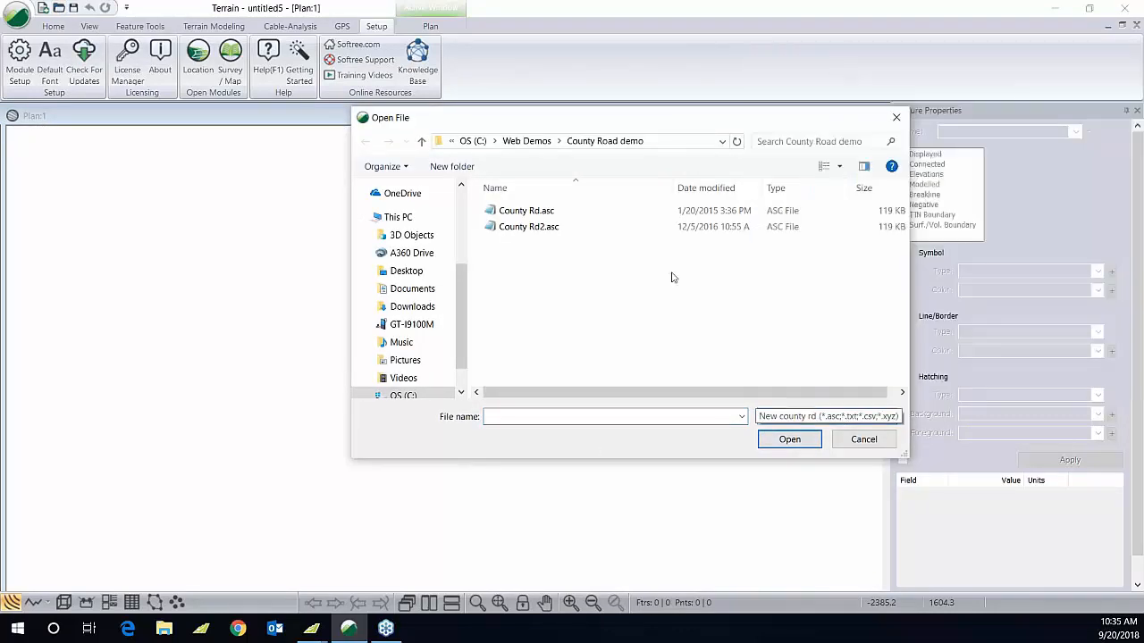
left_click(527, 228)
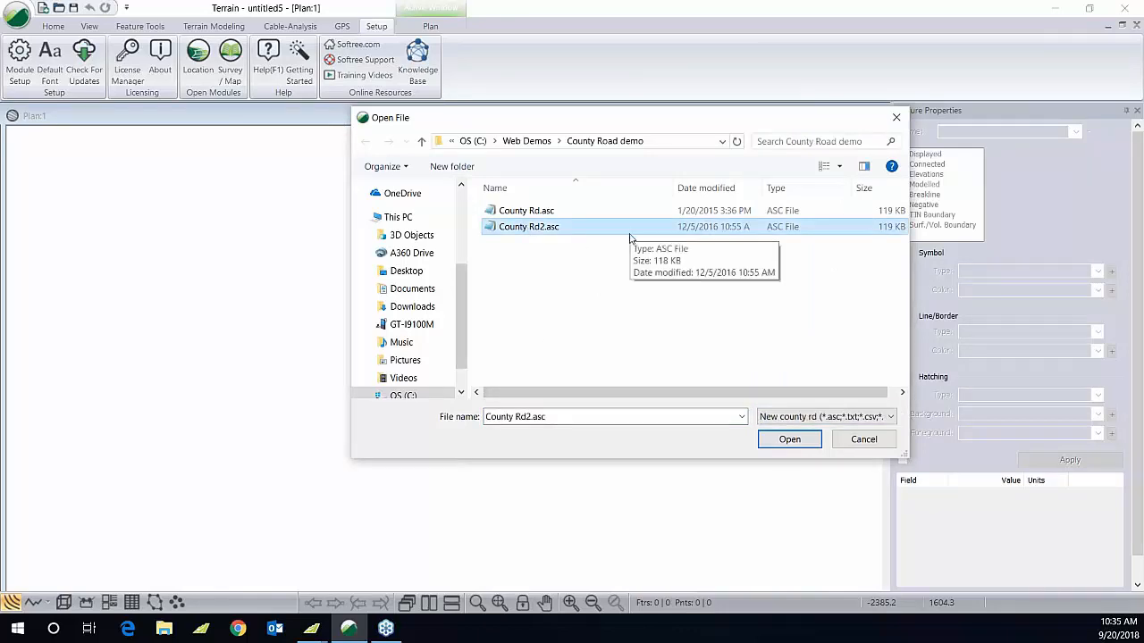
left_click(790, 439)
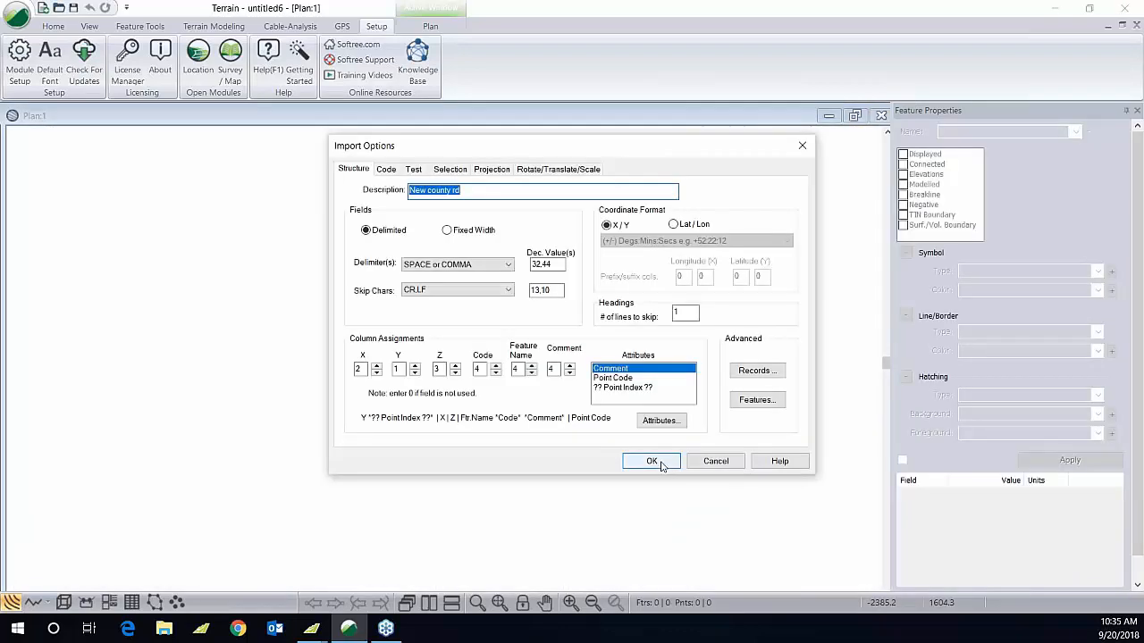
left_click(663, 463)
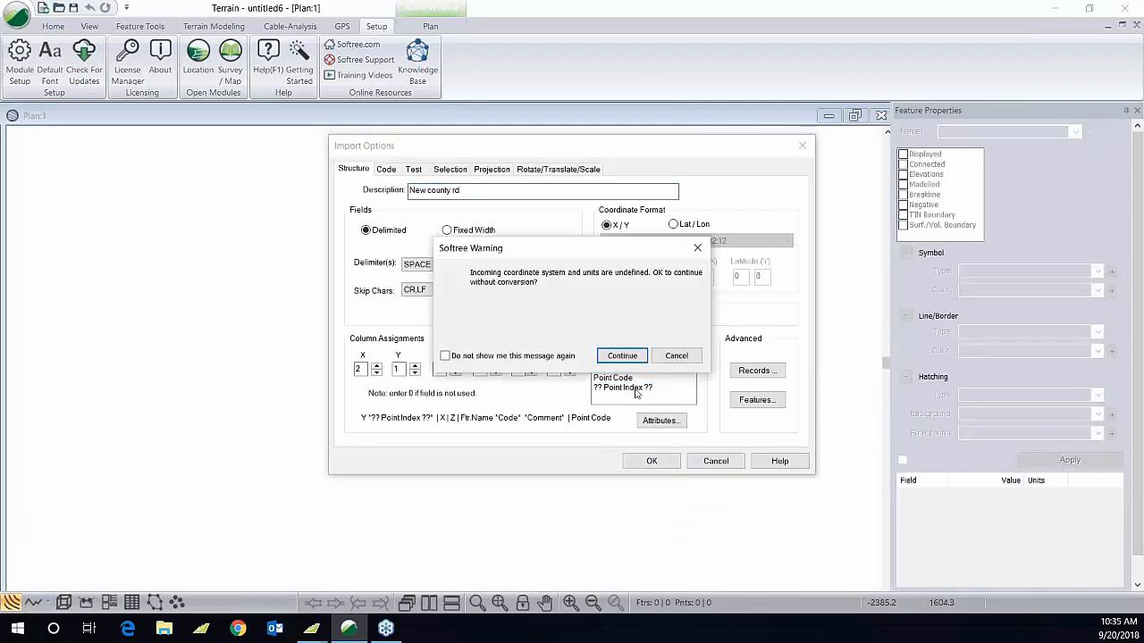
left_click(626, 359)
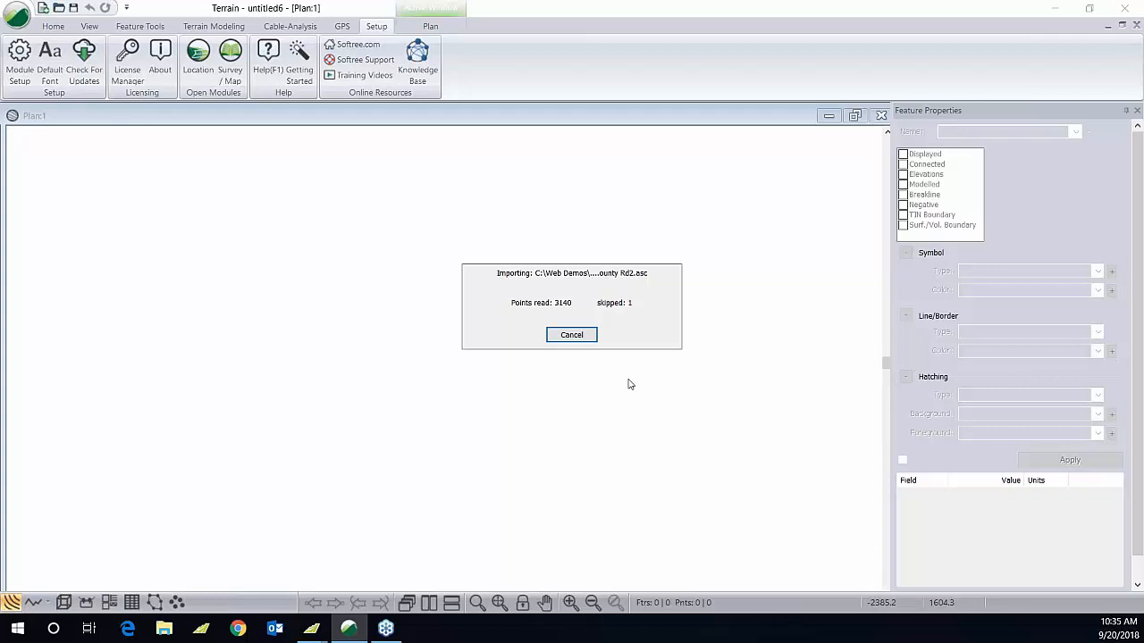
Step: Set the plan view scale to 1200 and lock the scale
middle_click_drag(649, 464, 381, 424)
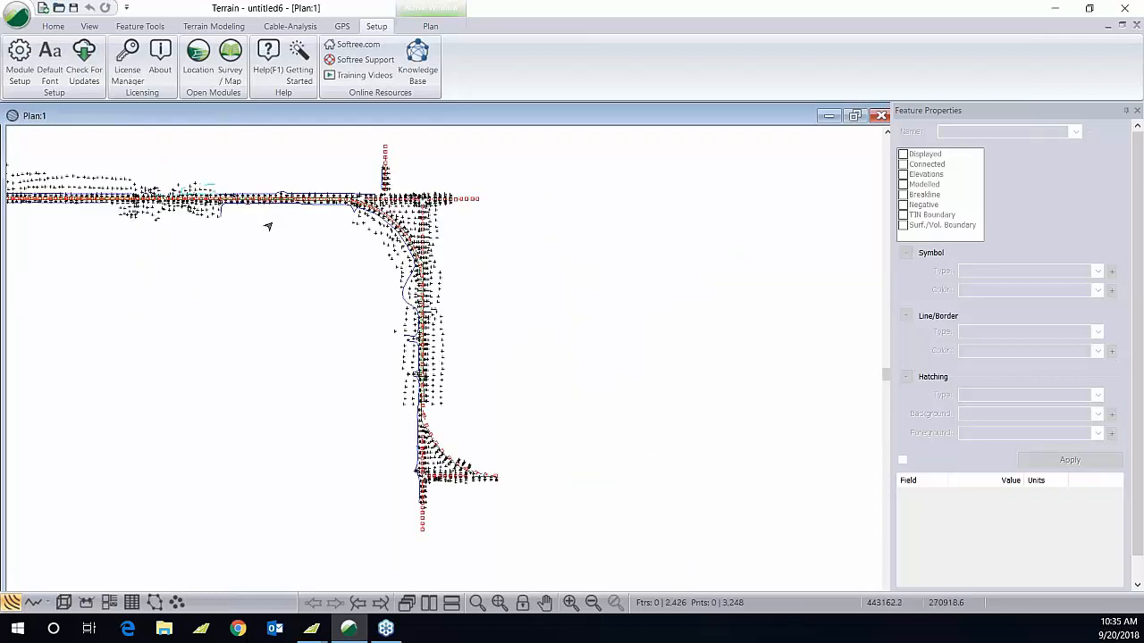
left_click(89, 26)
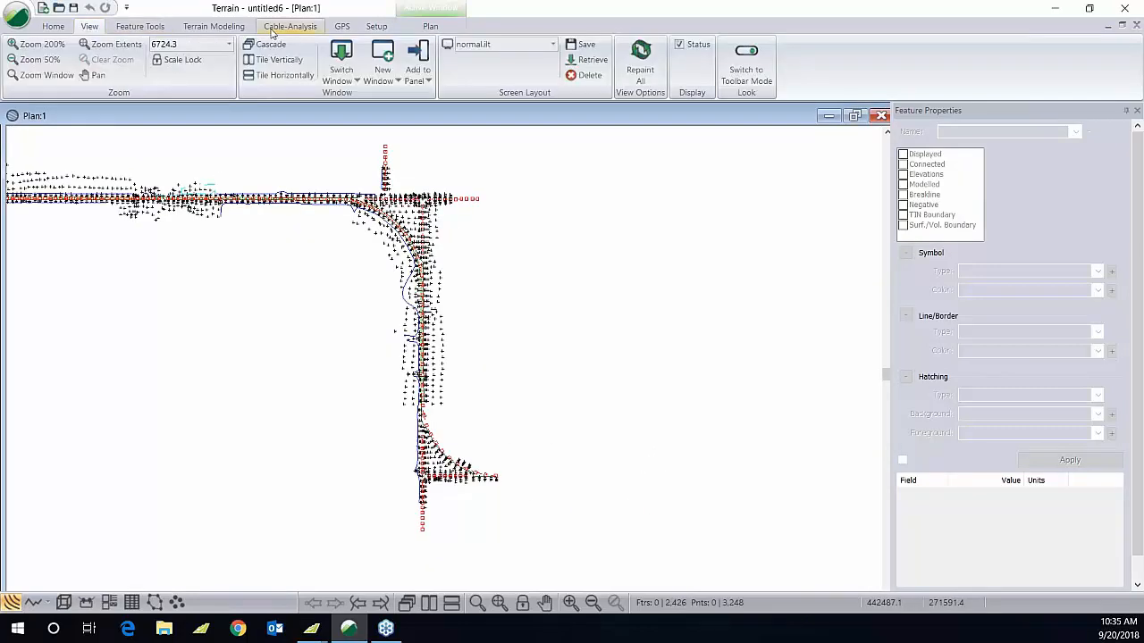
left_click(229, 44)
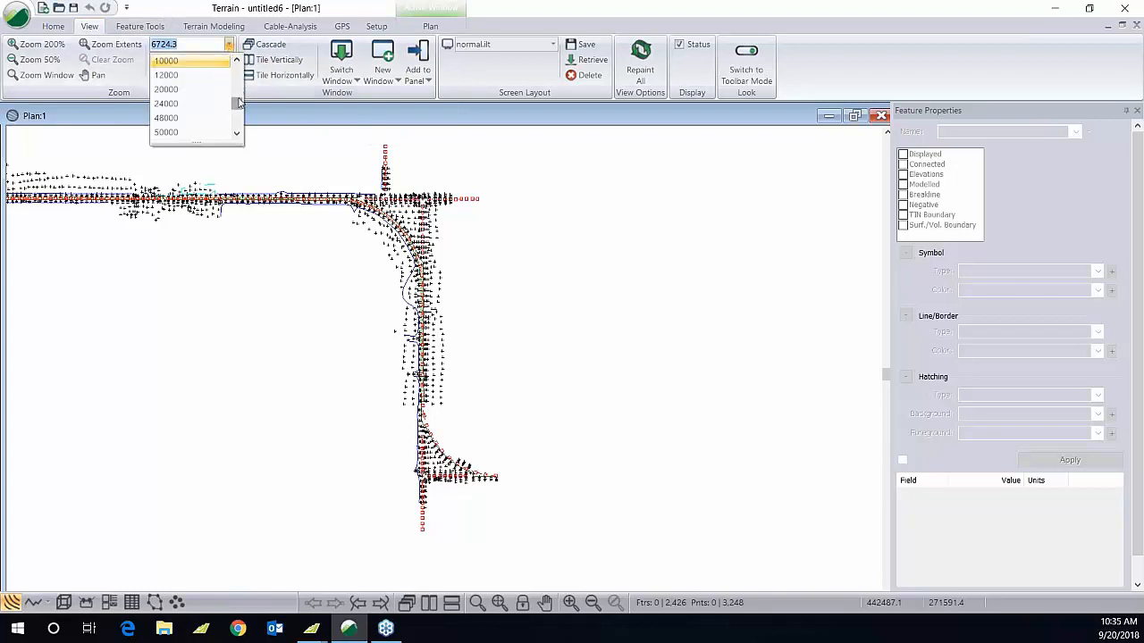
left_click_drag(238, 102, 238, 89)
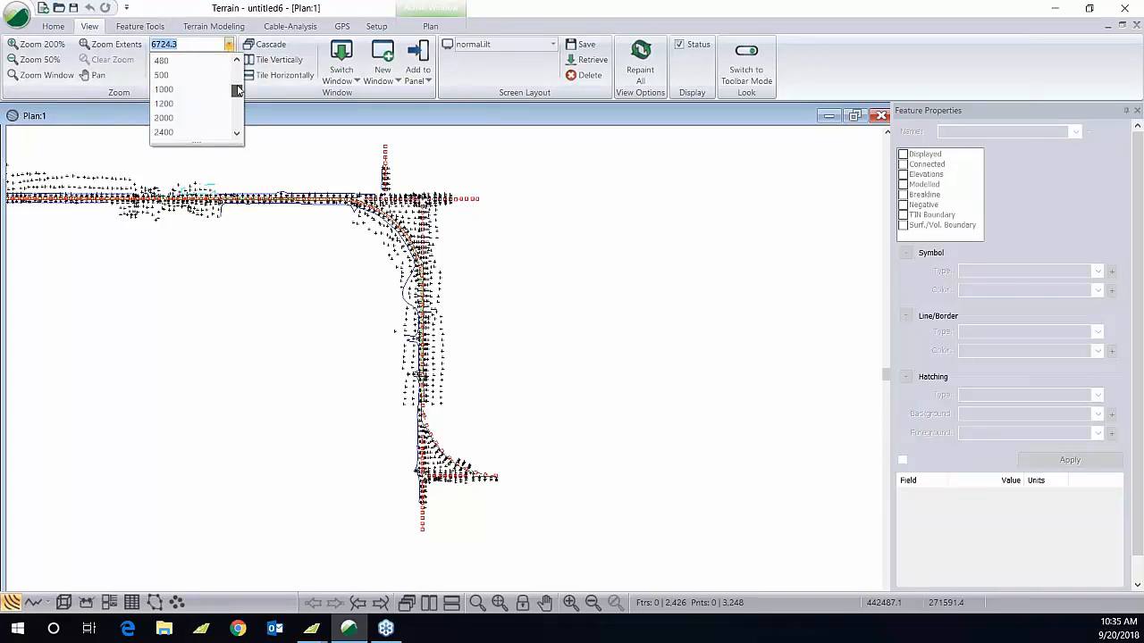
left_click(180, 105)
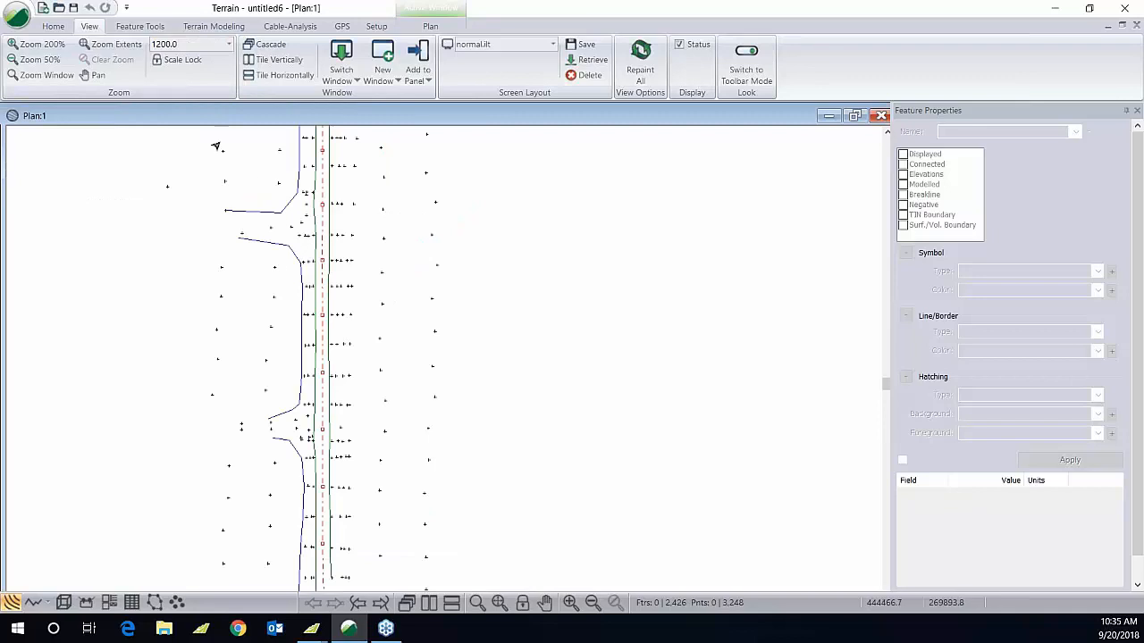
left_click(175, 64)
Step: Select the green edge line at the curved junction at the road's southern end and inspect its feature properties
middle_click_drag(323, 409, 322, 222)
scroll(322, 223, "down", 3)
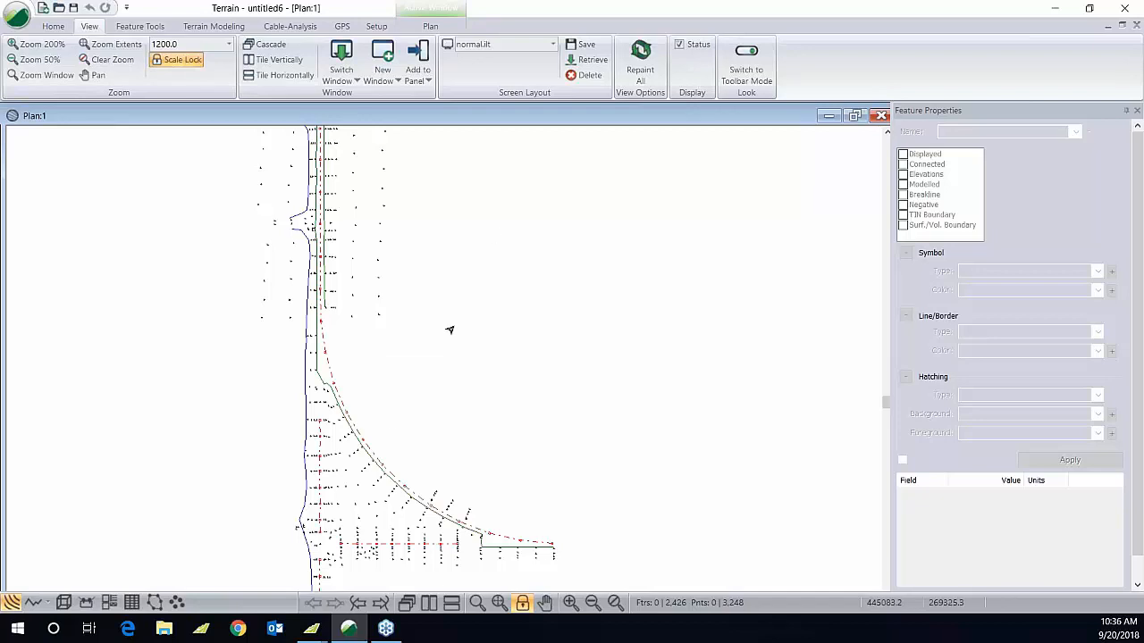
middle_click_drag(396, 409, 450, 236)
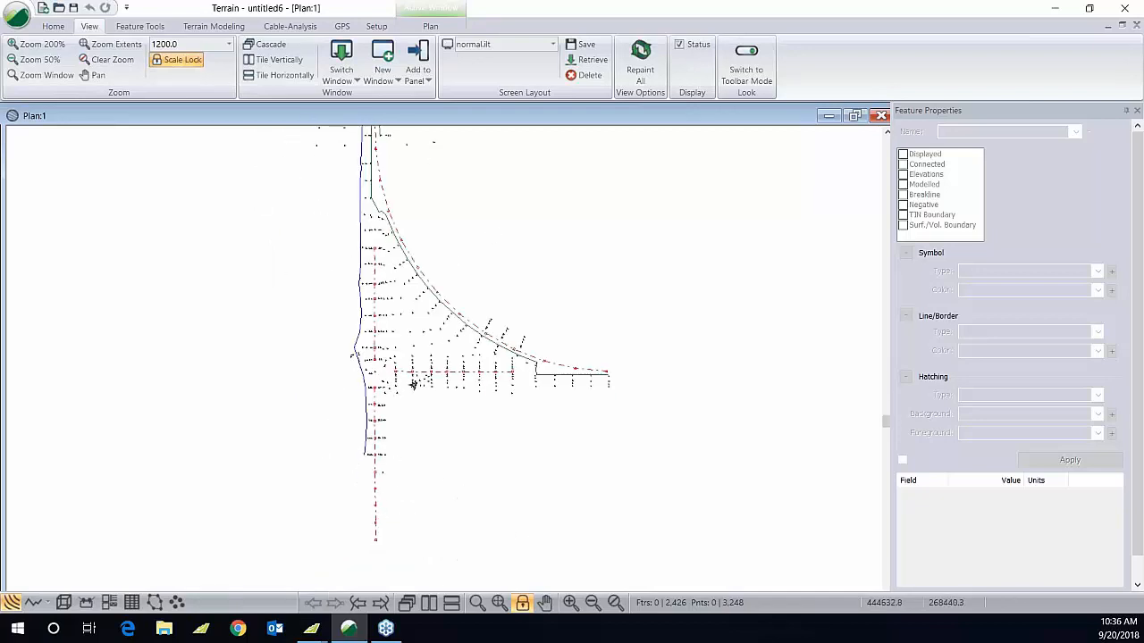
middle_click_drag(510, 358, 462, 383)
scroll(484, 405, "up", 2)
scroll(484, 405, "up", 2)
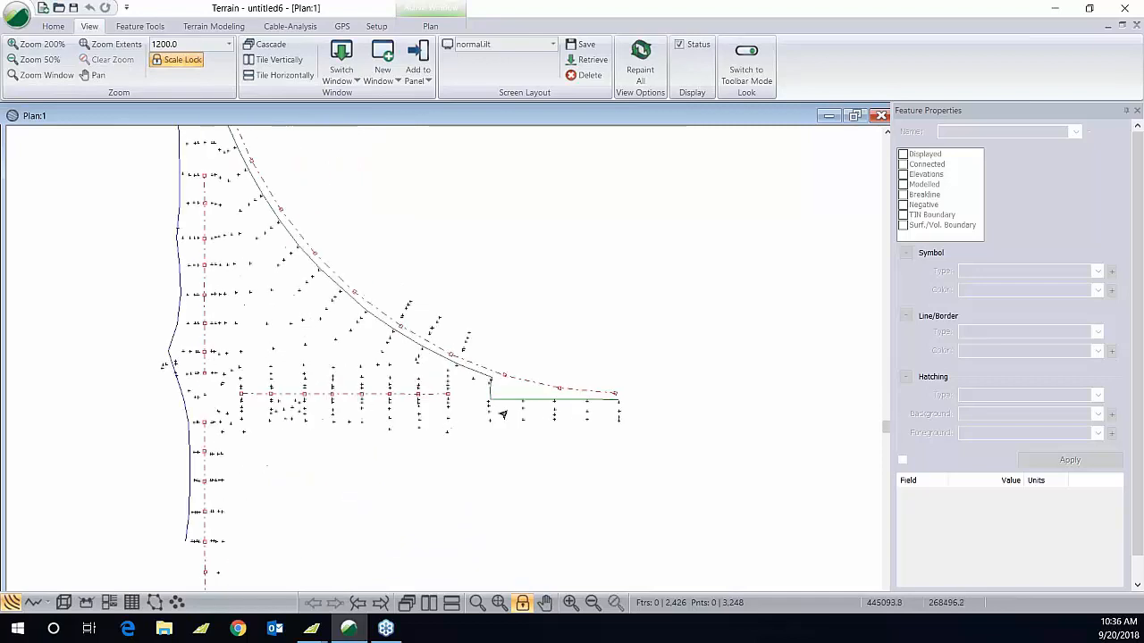
left_click(608, 427)
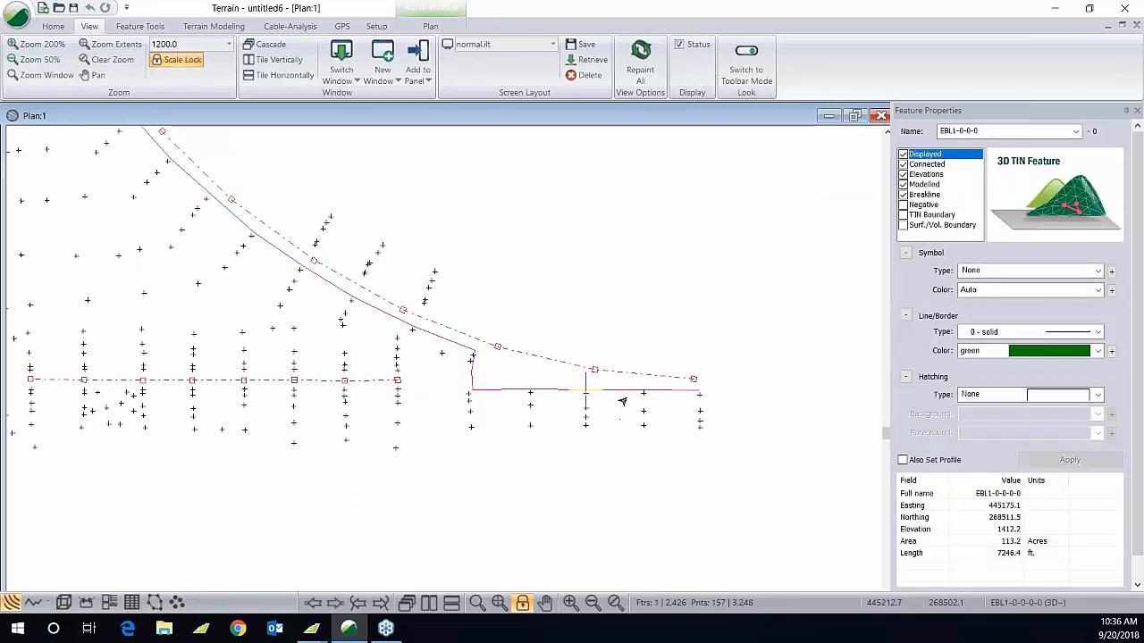
left_click(628, 393)
scroll(362, 389, "down", 2)
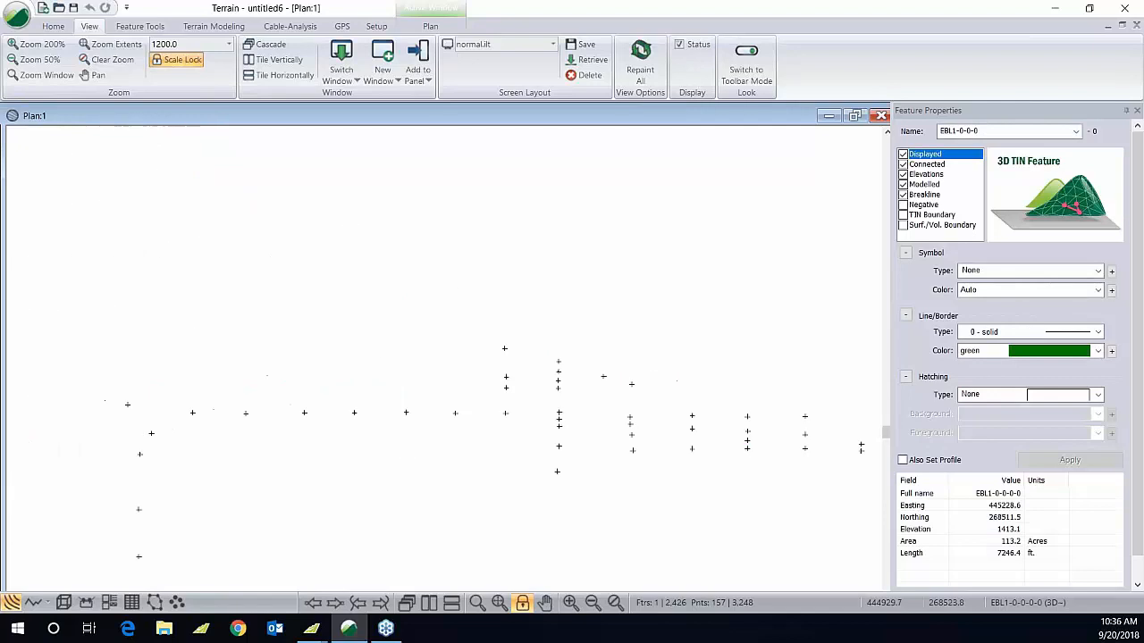
middle_click_drag(438, 347, 455, 388)
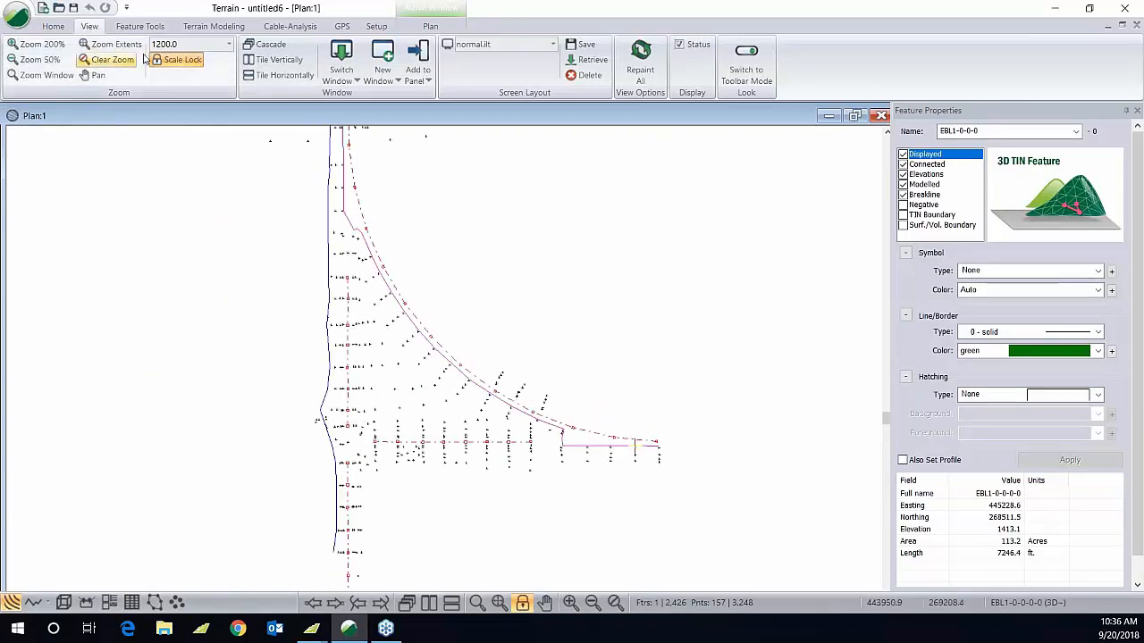
Step: Start the TIN and contour calculation with a minor contour interval of 1 and a major contour interval of 5
left_click(224, 28)
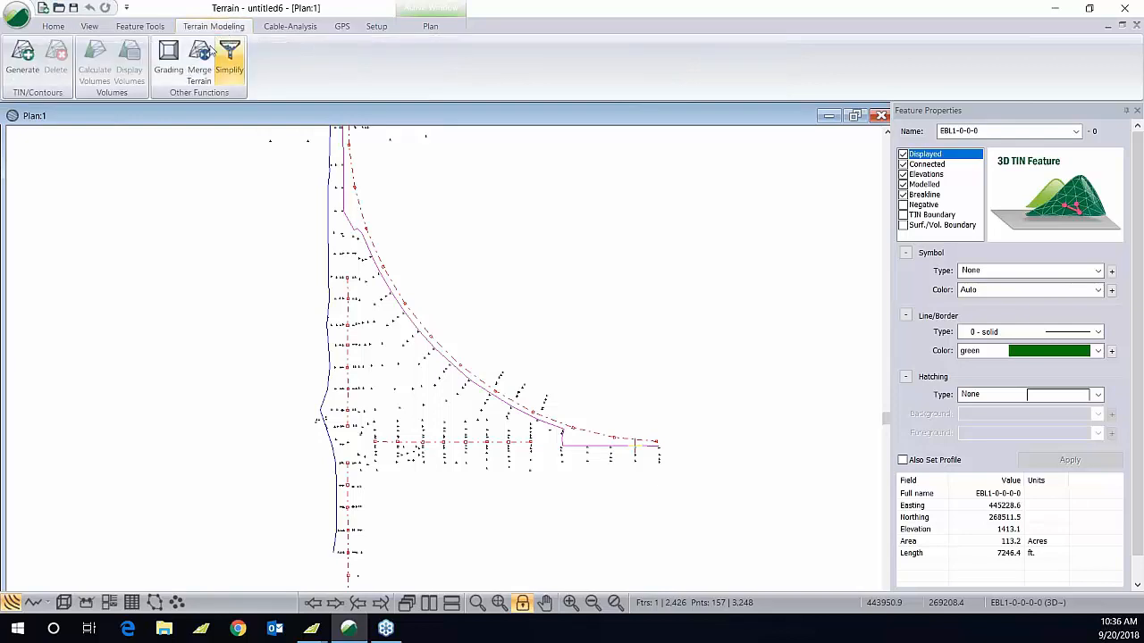
left_click(26, 63)
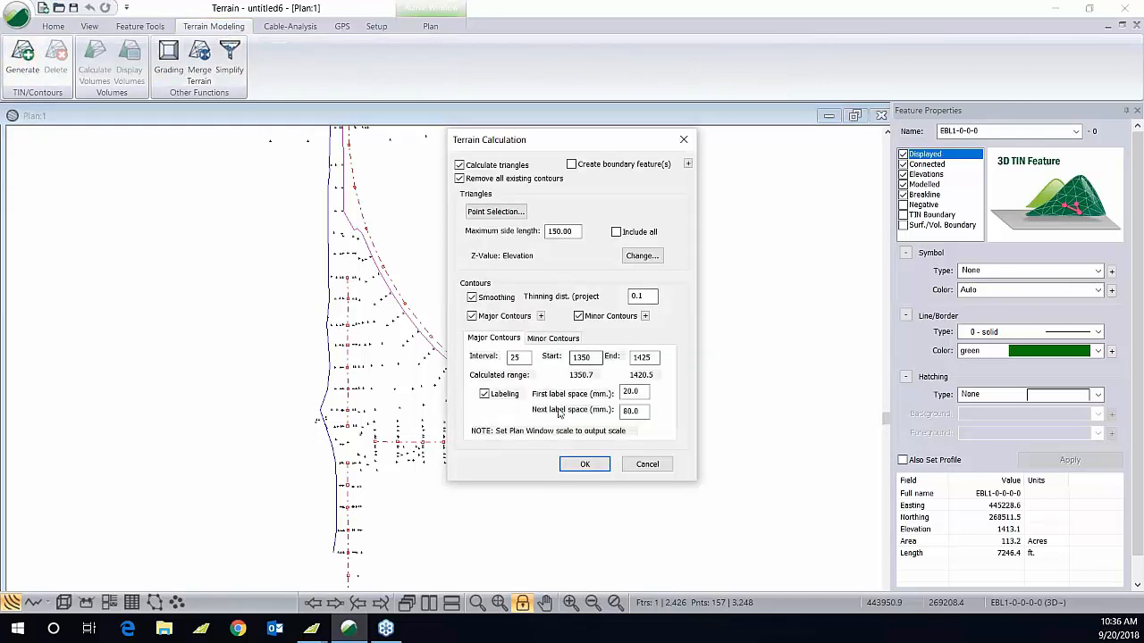
left_click(553, 338)
double_click(516, 357)
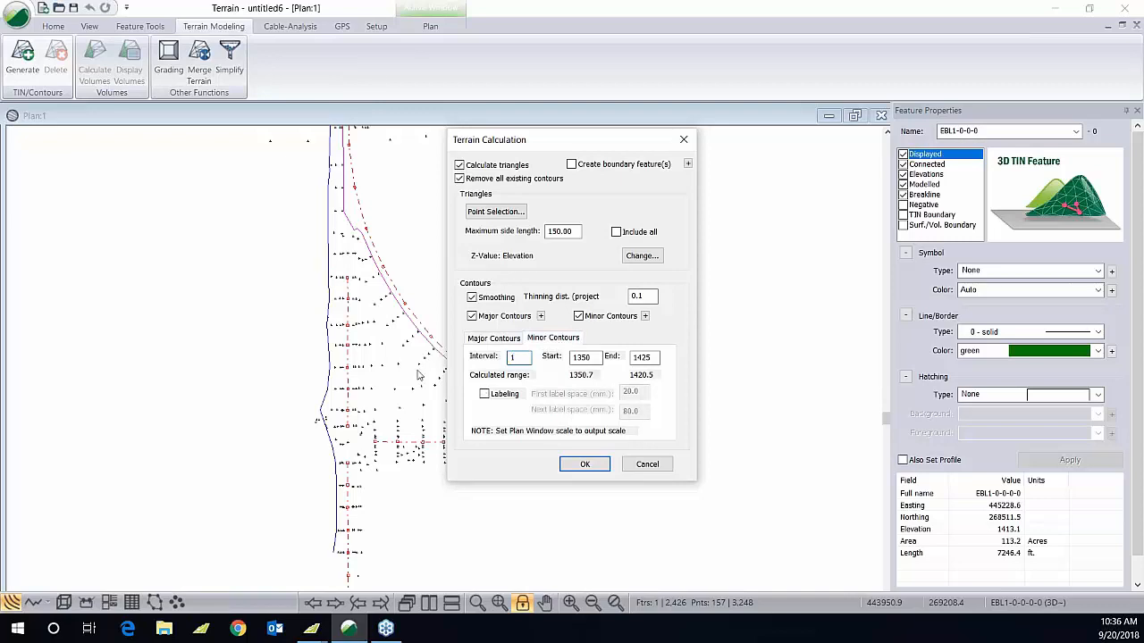
left_click(477, 343)
type("5")
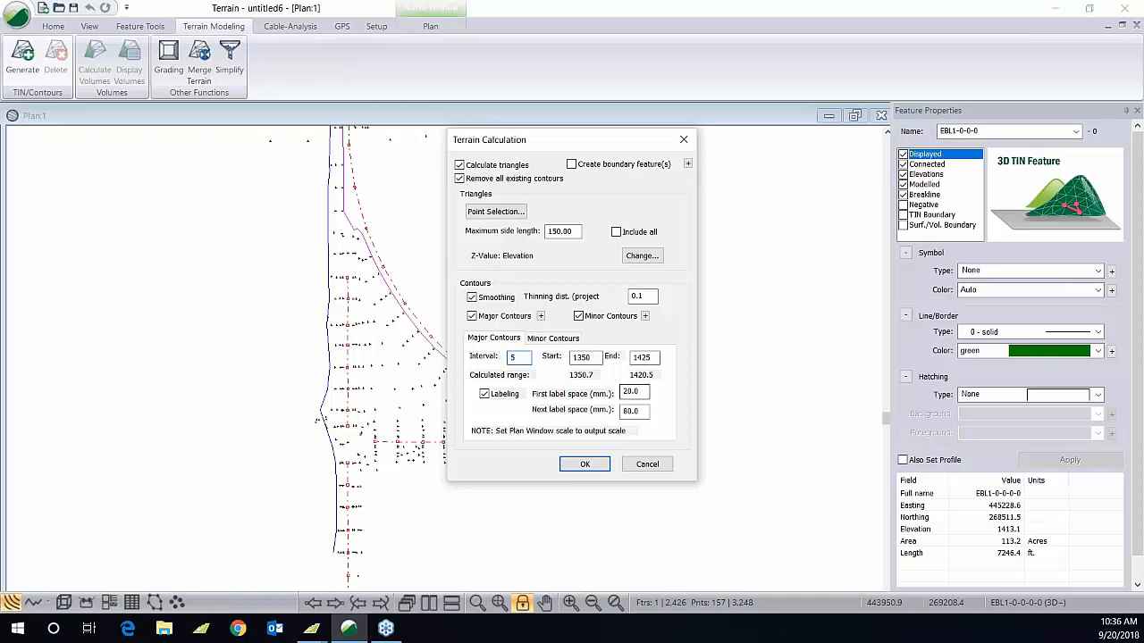
Step: Set the minor contour line color to red
left_click(644, 315)
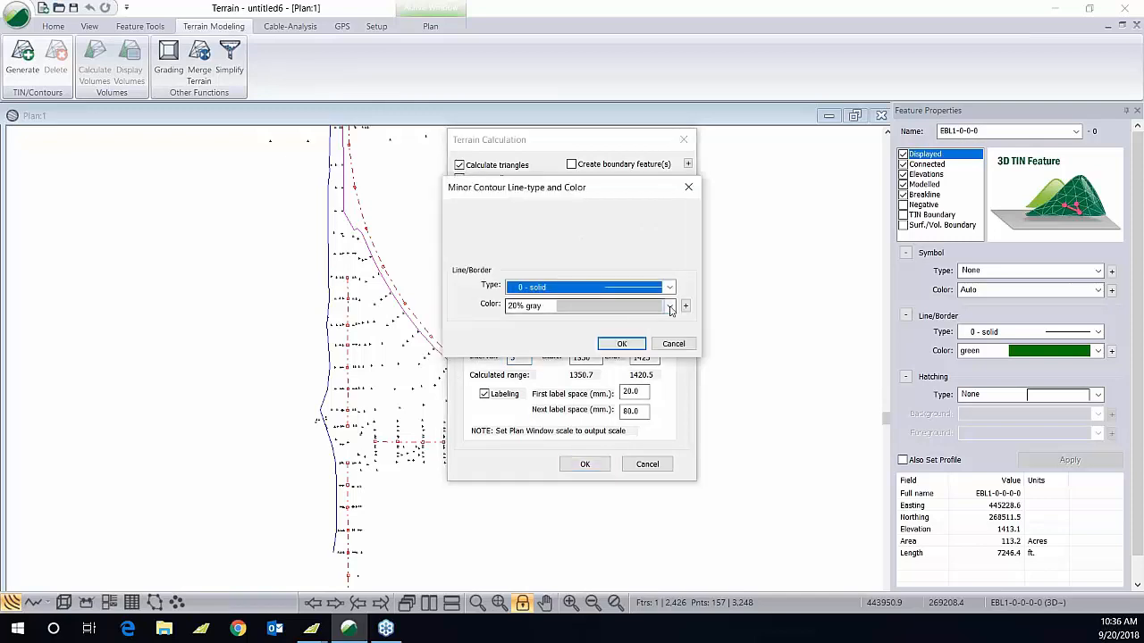
left_click(671, 310)
left_click_drag(671, 380, 668, 331)
left_click(642, 357)
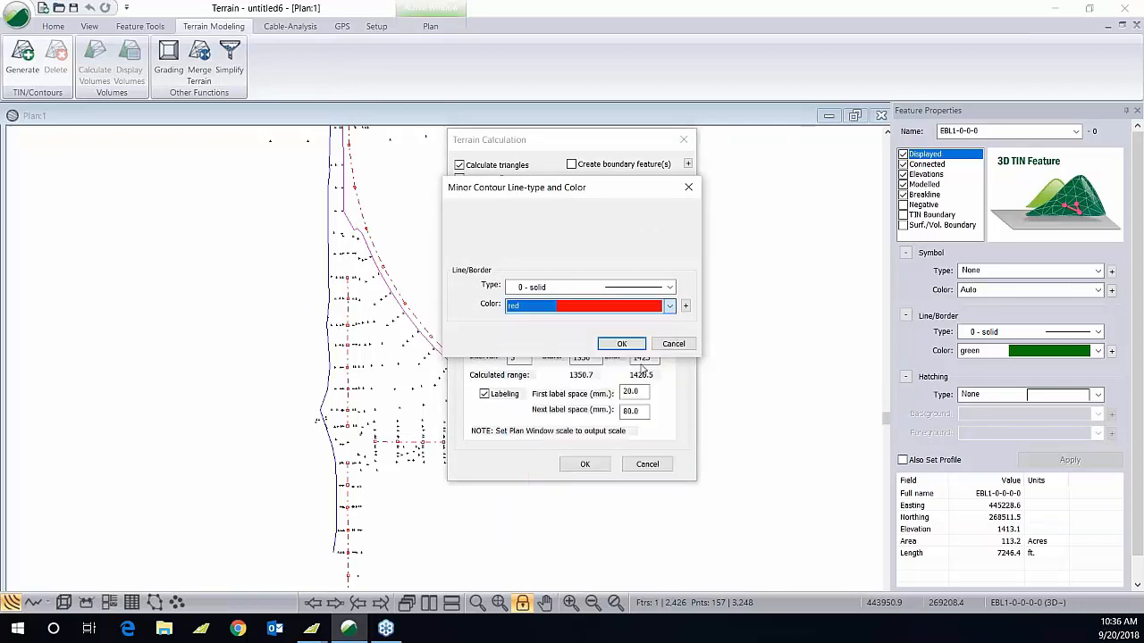
left_click(621, 343)
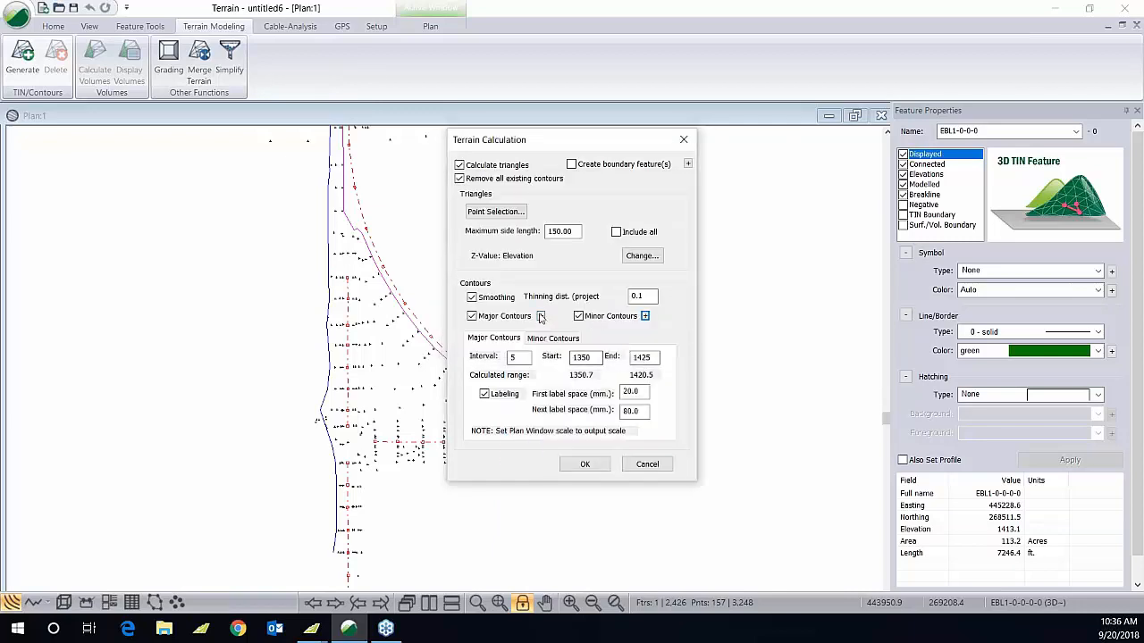
Step: Set the major contour line color to 90% gray
left_click(572, 346)
left_click(670, 306)
scroll(650, 370, "up", 2)
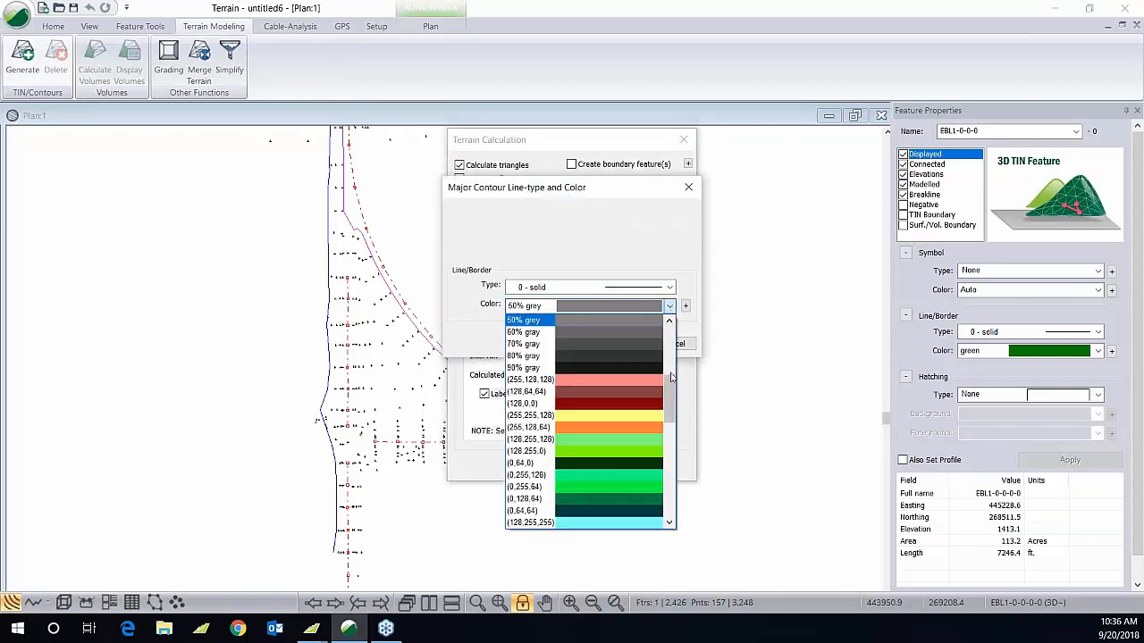
left_click(649, 370)
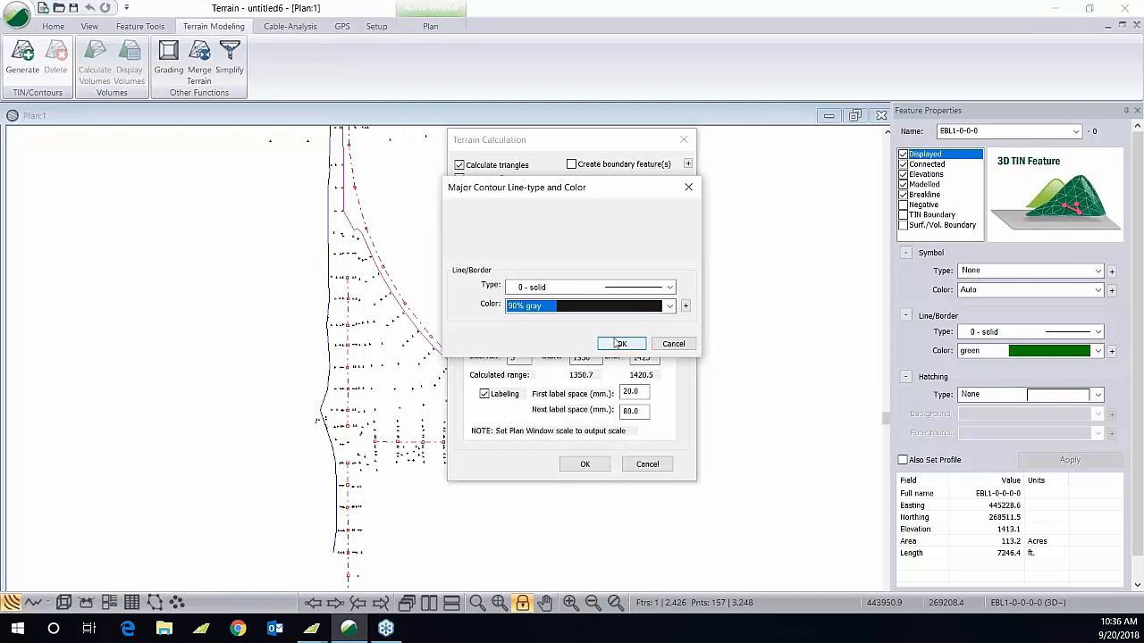
left_click(619, 344)
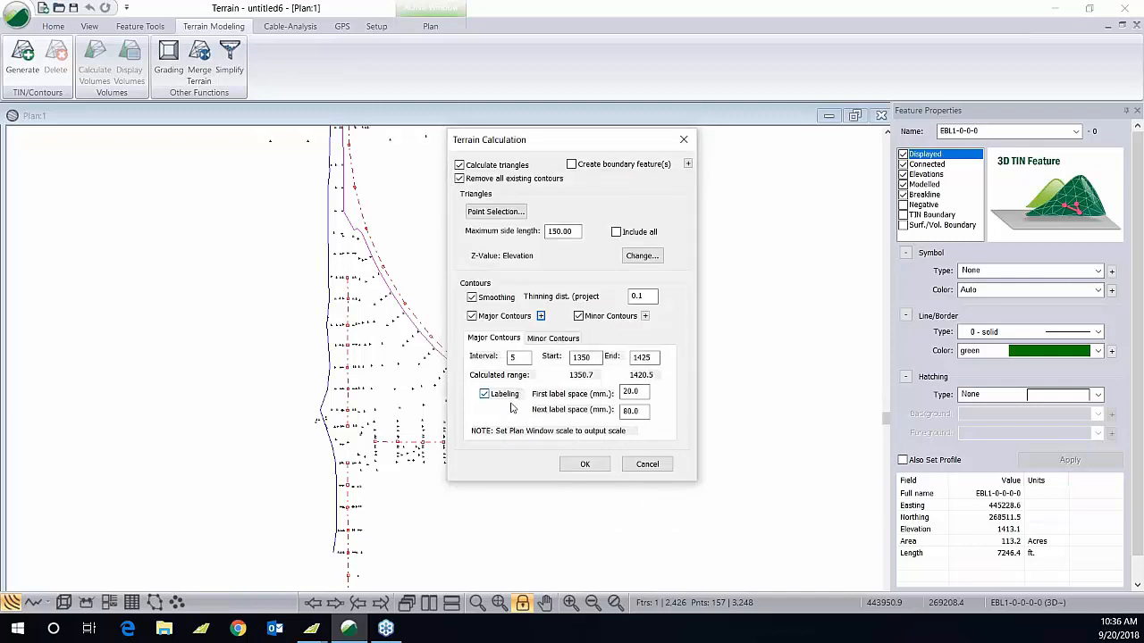
Step: Set the maximum triangle side length to 800 and generate the TIN and contours
left_click(557, 339)
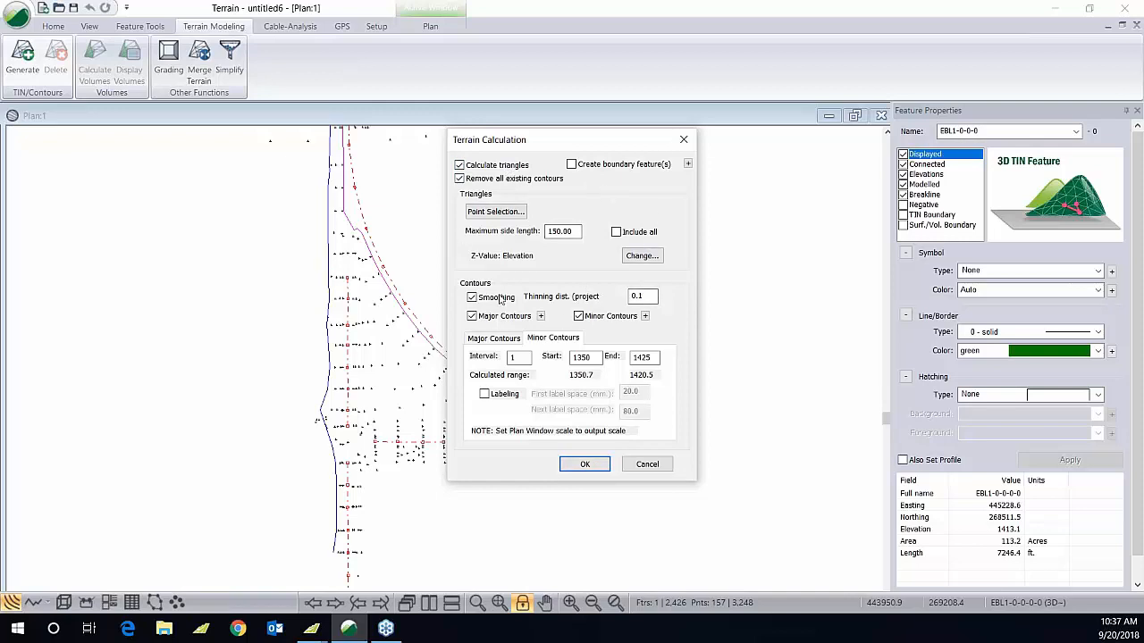
left_click_drag(579, 231, 509, 234)
key("BackSpace")
key("ctrl+z")
type("8")
left_click(590, 466)
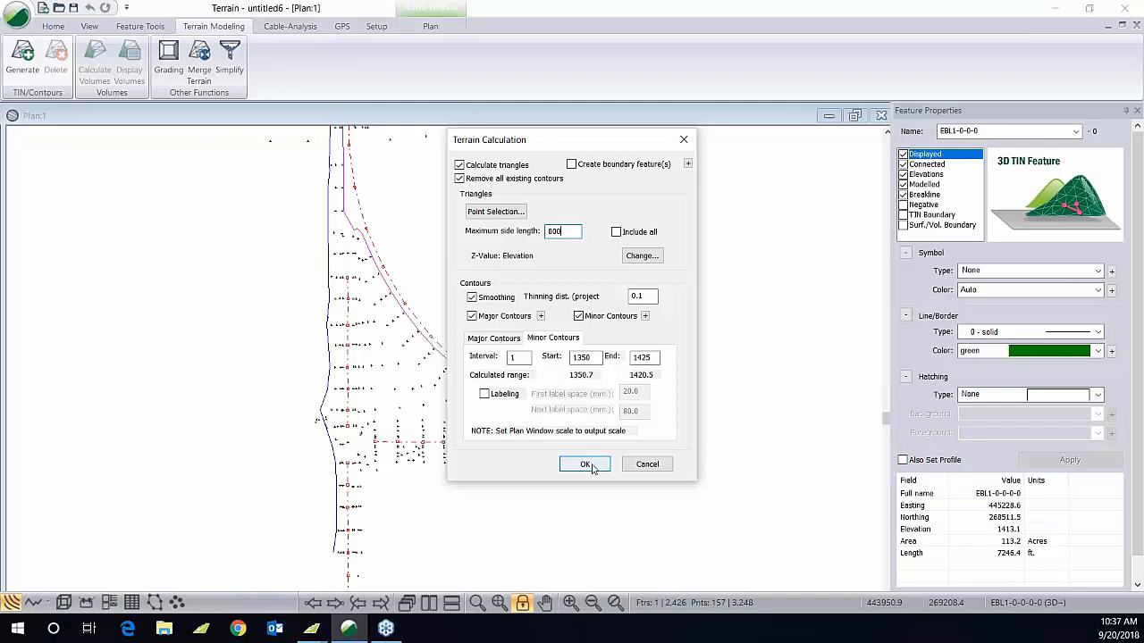
left_click(586, 464)
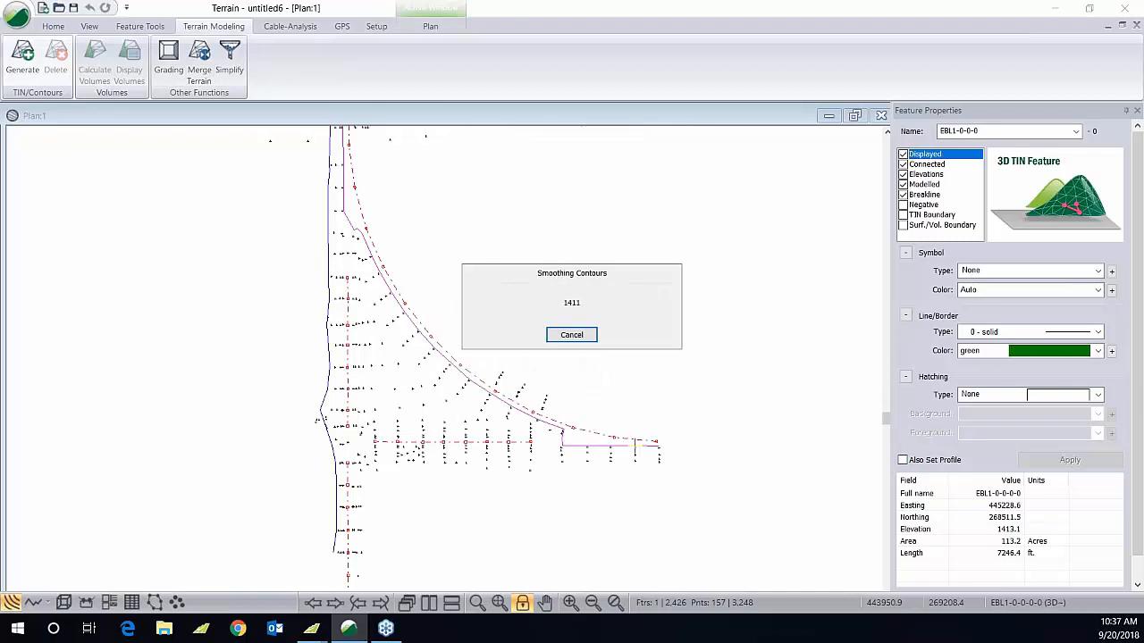
Step: Examine the generated contours and elevation labels around the road junction at the southern end
scroll(435, 444, "down", 3)
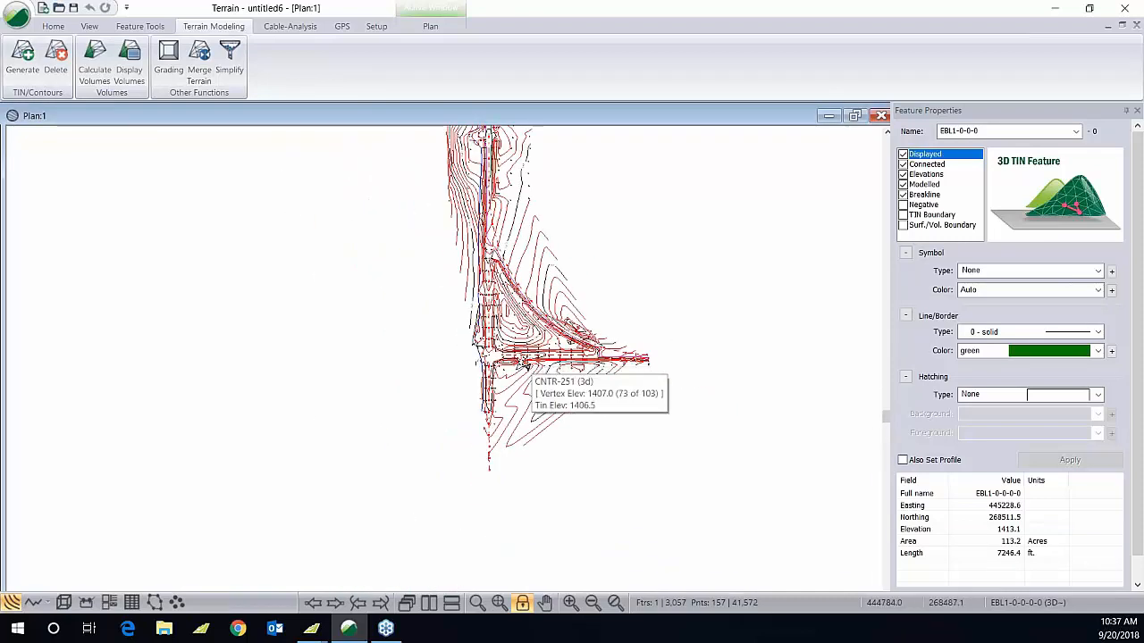
middle_click_drag(614, 383, 644, 435)
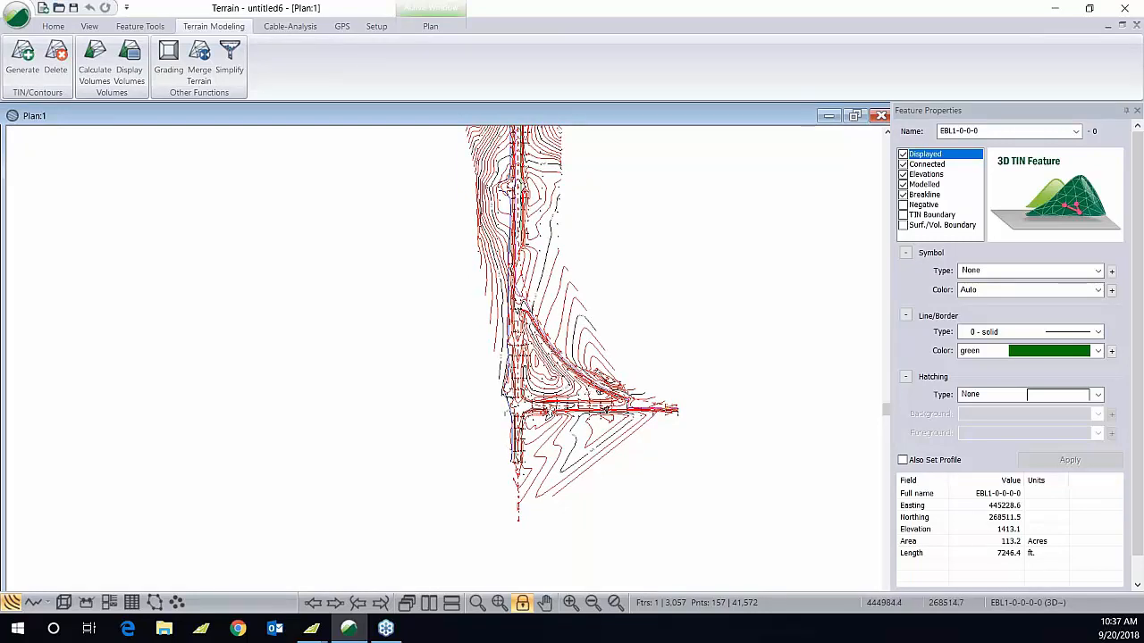
mouse_move(611, 404)
middle_mouse_down()
mouse_move(570, 405)
mouse_move(594, 423)
middle_mouse_up()
scroll(594, 423, "up", 6)
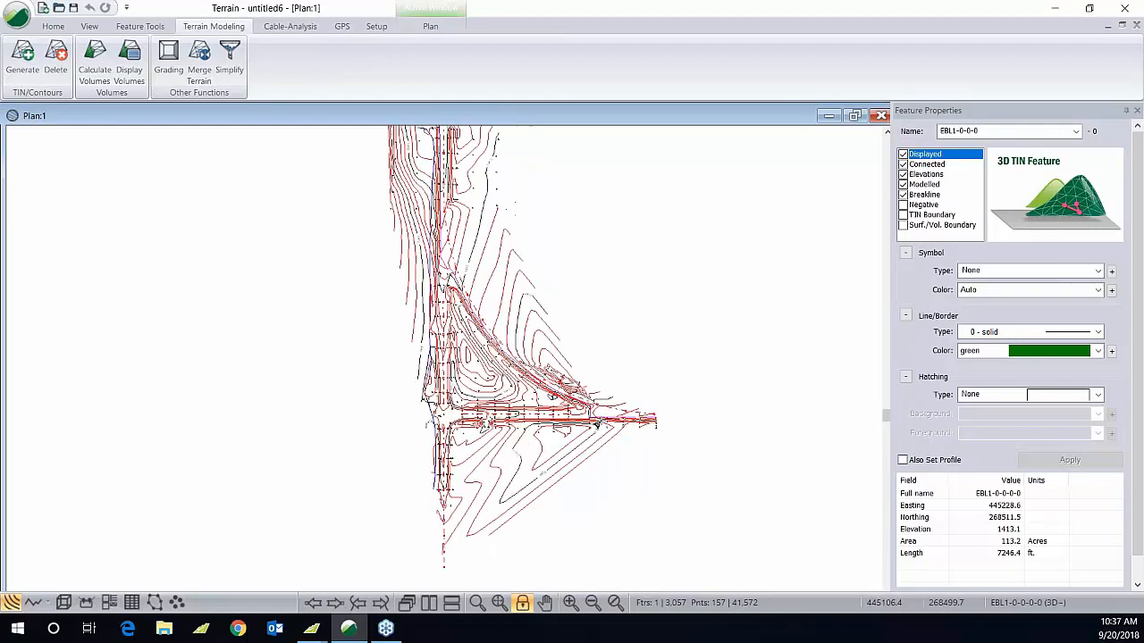
scroll(605, 420, "up", 3)
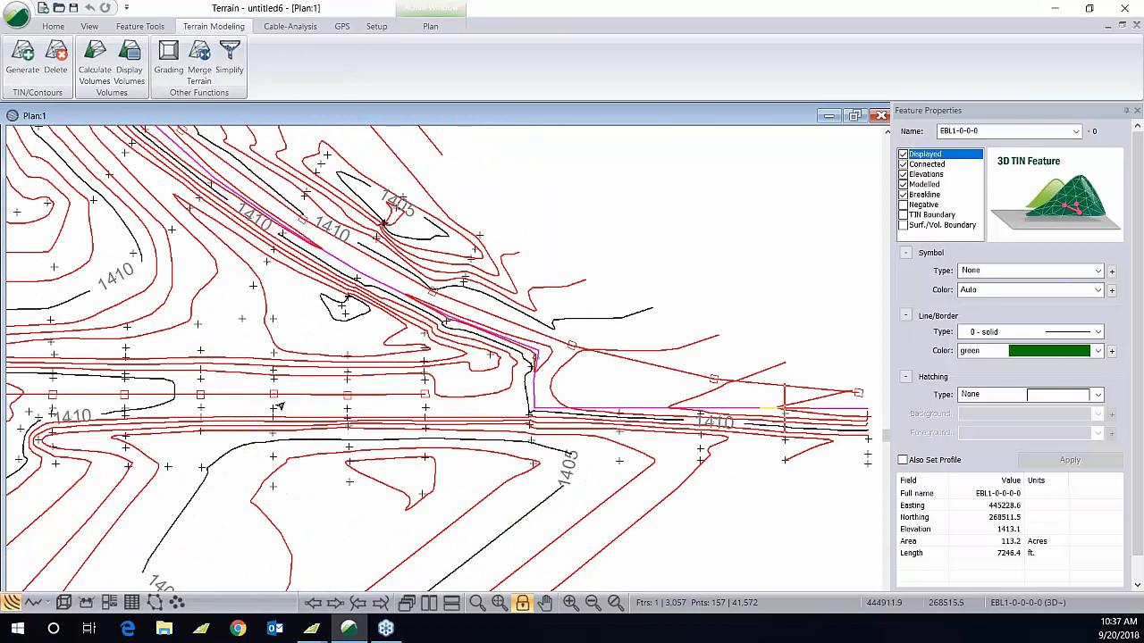
scroll(423, 340, "down", 5)
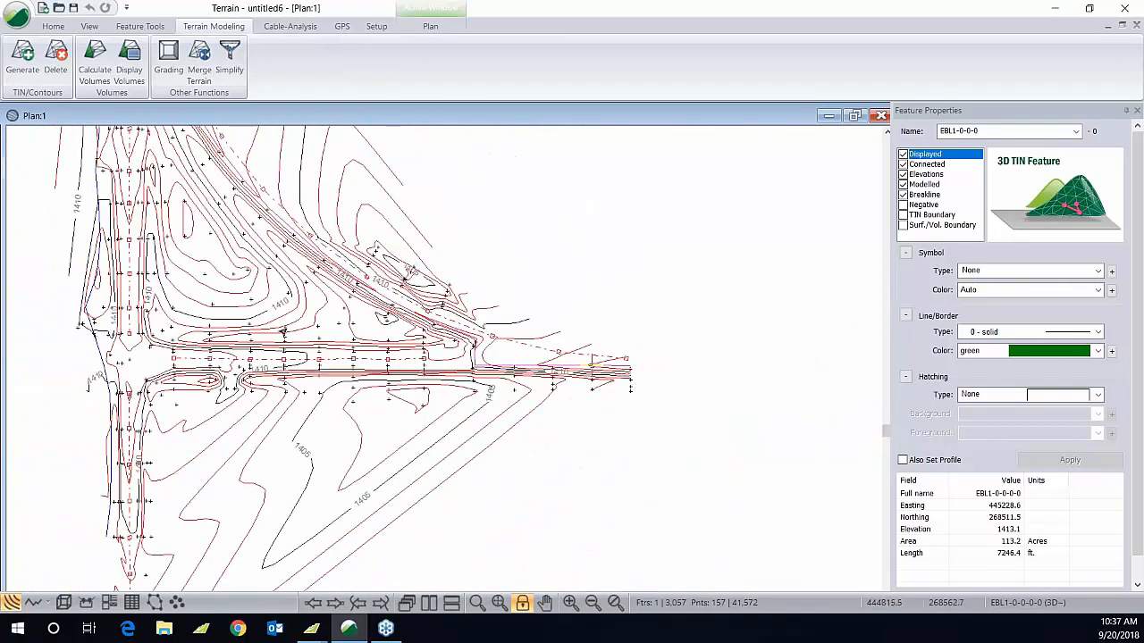
middle_click_drag(276, 330, 206, 338)
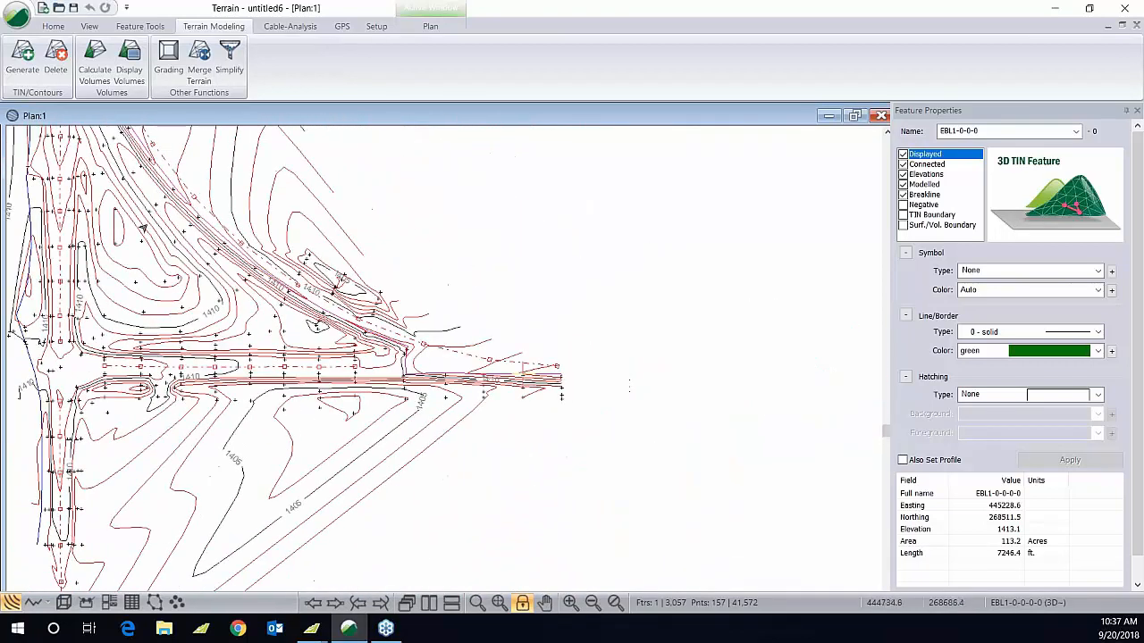
Step: Save the terrain model as county rd.terx in the County Road demo folder, replacing the existing file
left_click(74, 10)
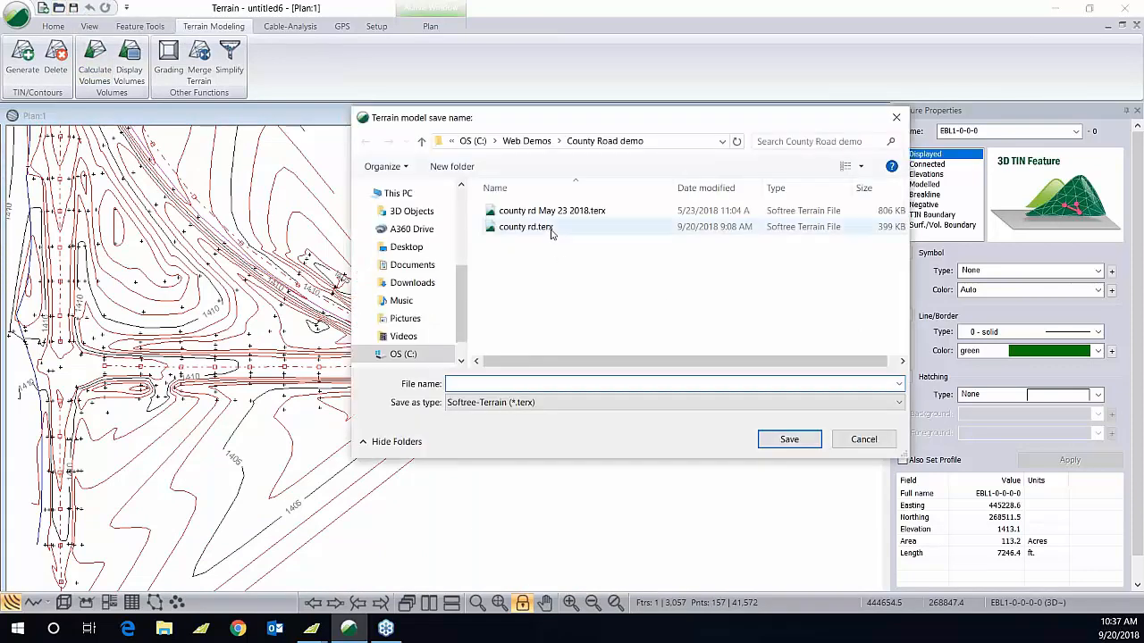
left_click(551, 228)
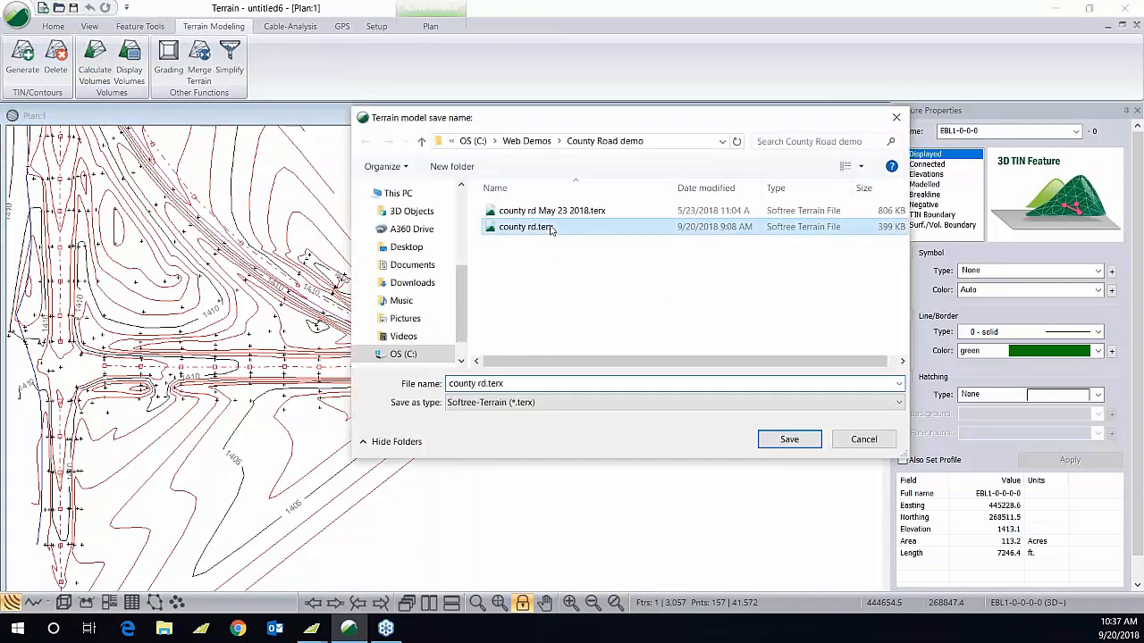
left_click(789, 439)
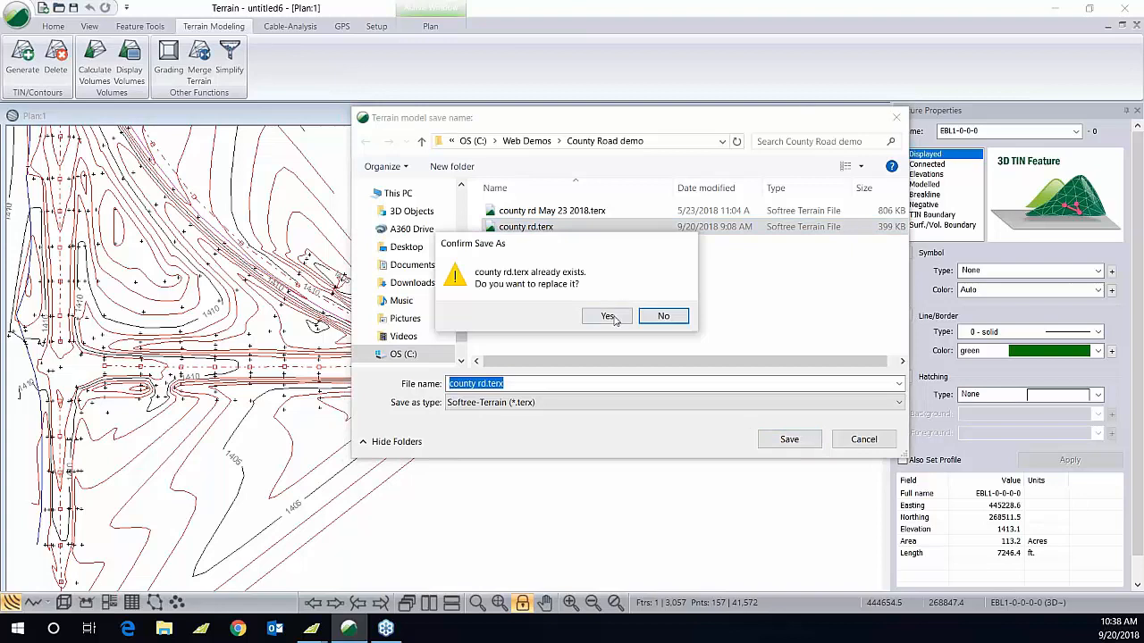
left_click(608, 314)
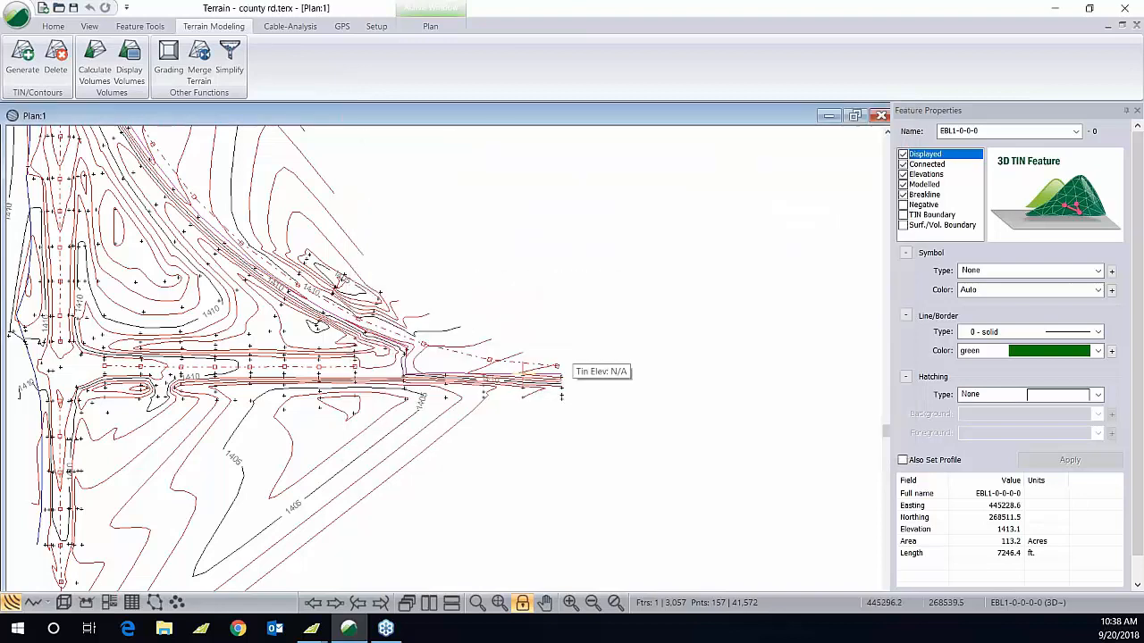
Step: Switch to the Location module and start a new design
middle_click_drag(183, 329, 278, 335)
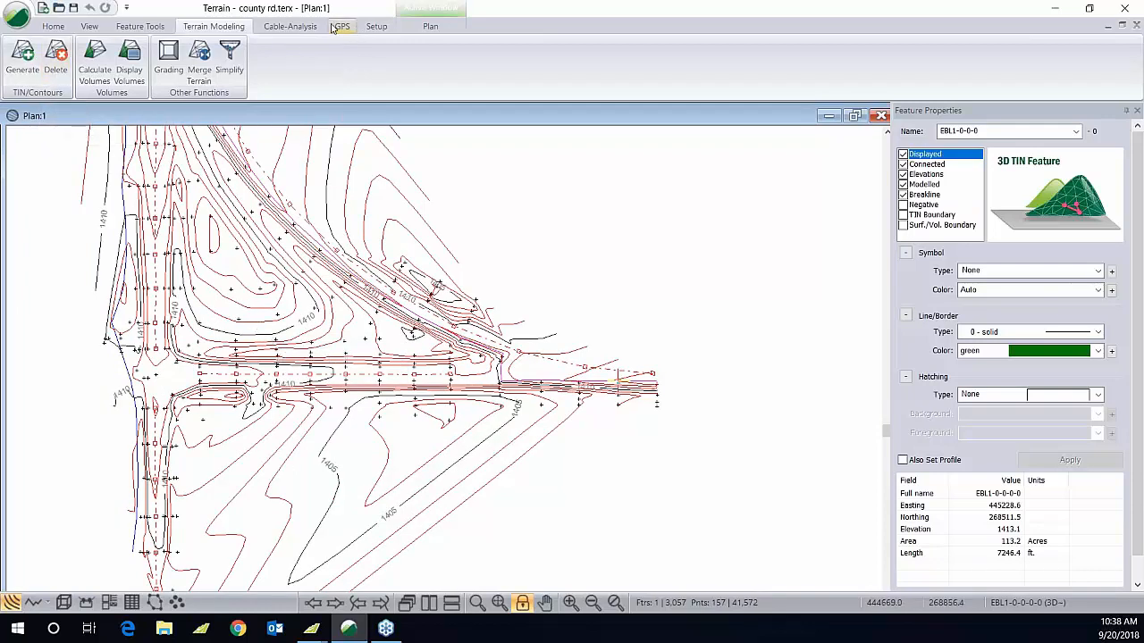
left_click(372, 27)
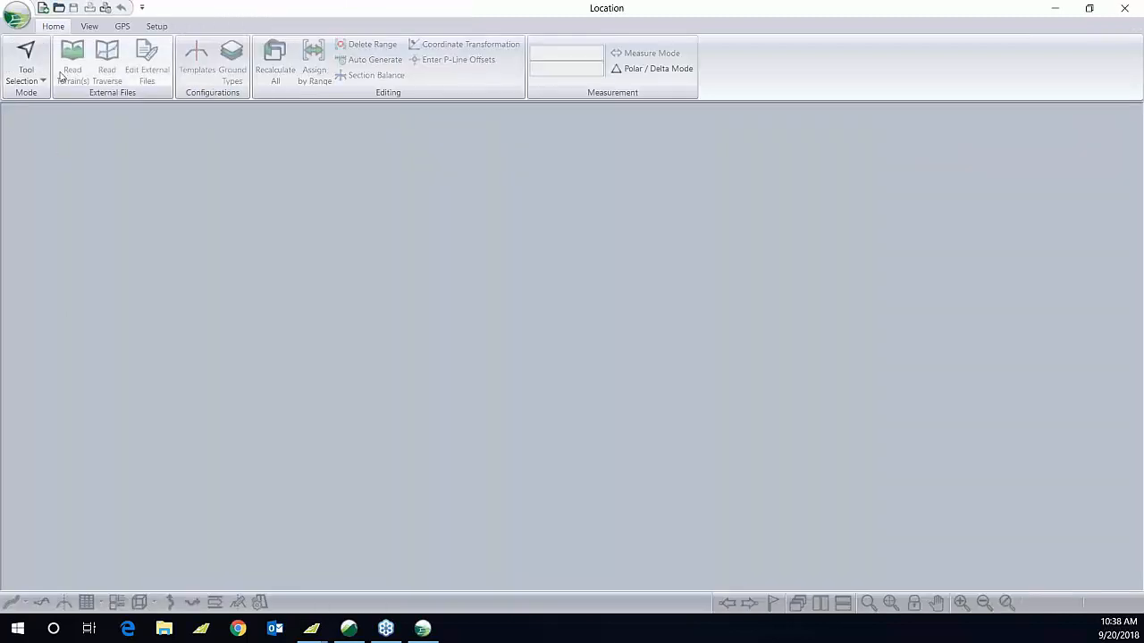
left_click(41, 11)
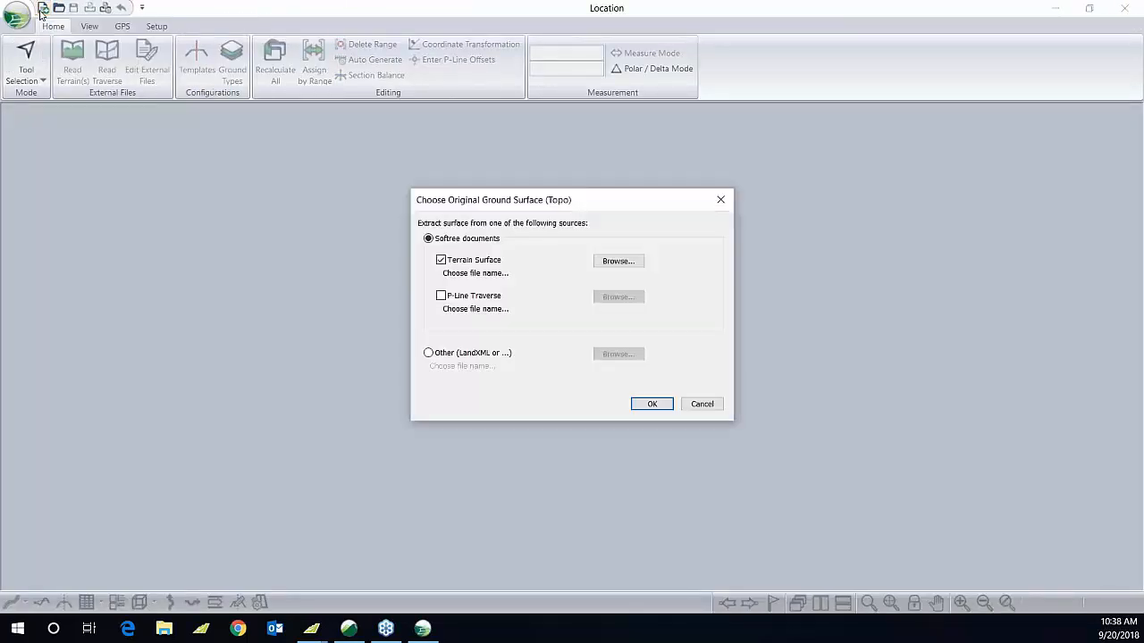
Step: Choose county rd.terx from C:\Web Demos\County Road demo as the terrain surface for the original ground
left_click(616, 262)
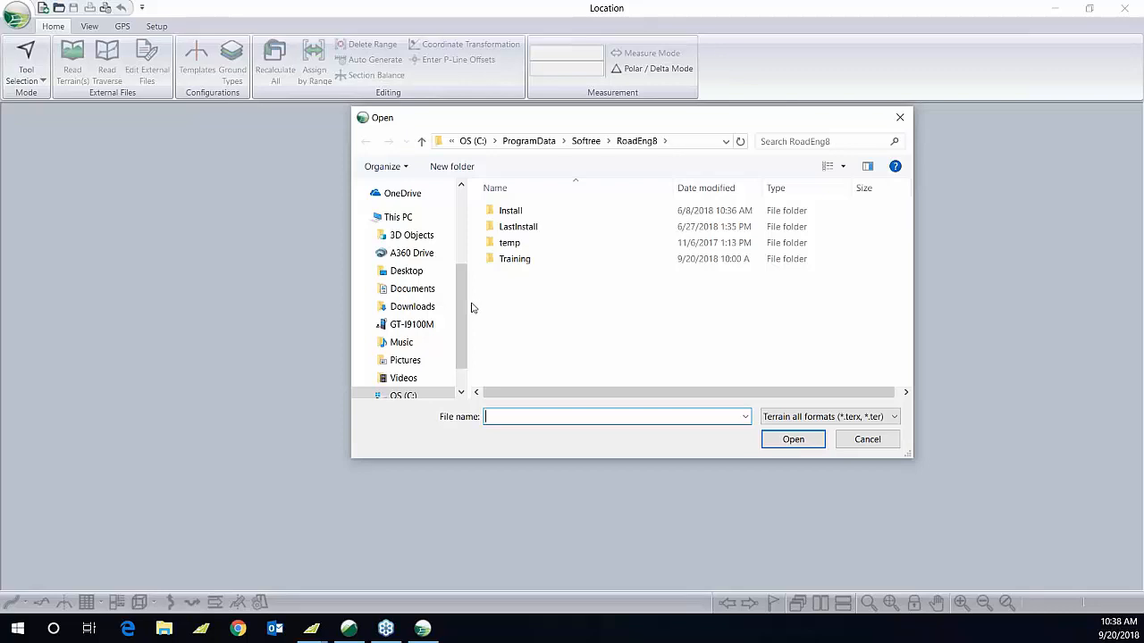
left_click_drag(464, 304, 470, 322)
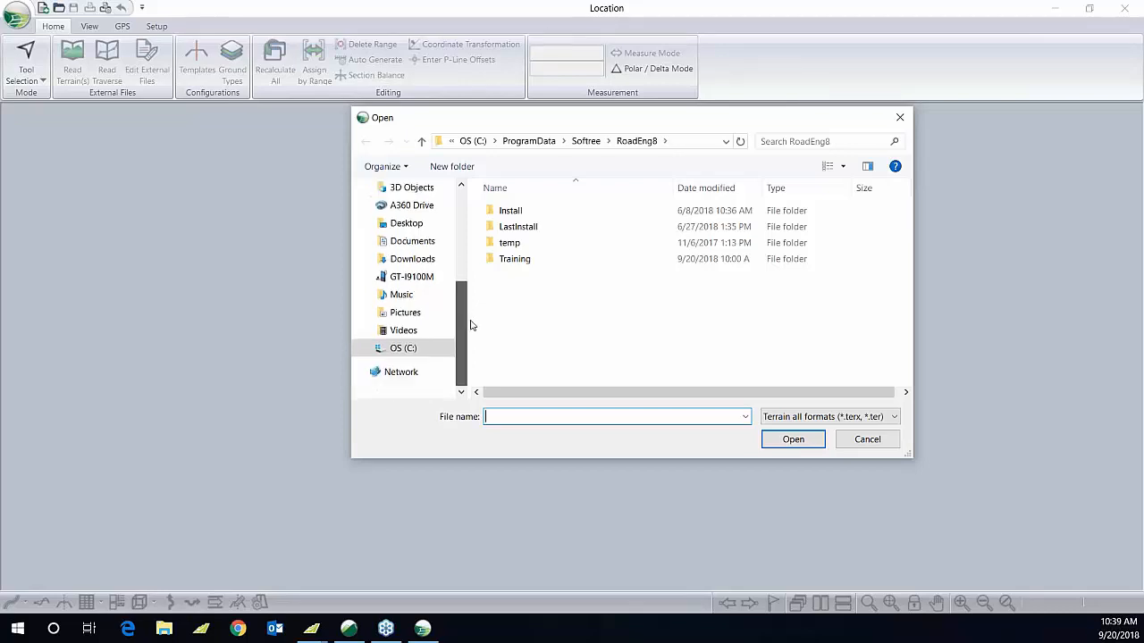
left_click(404, 349)
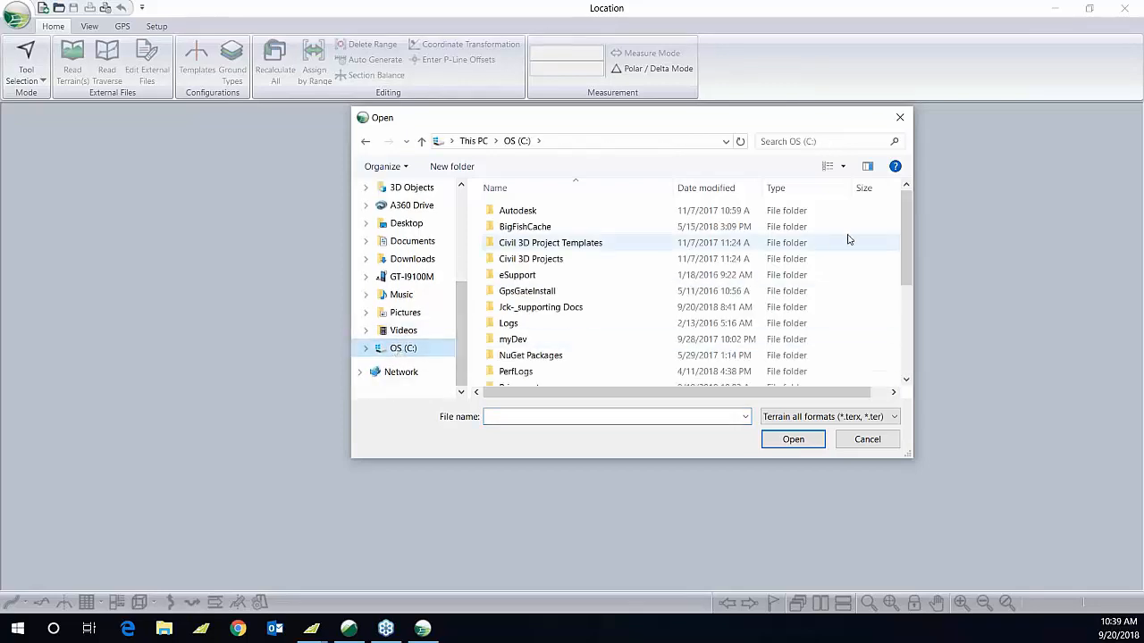
left_click_drag(902, 217, 915, 282)
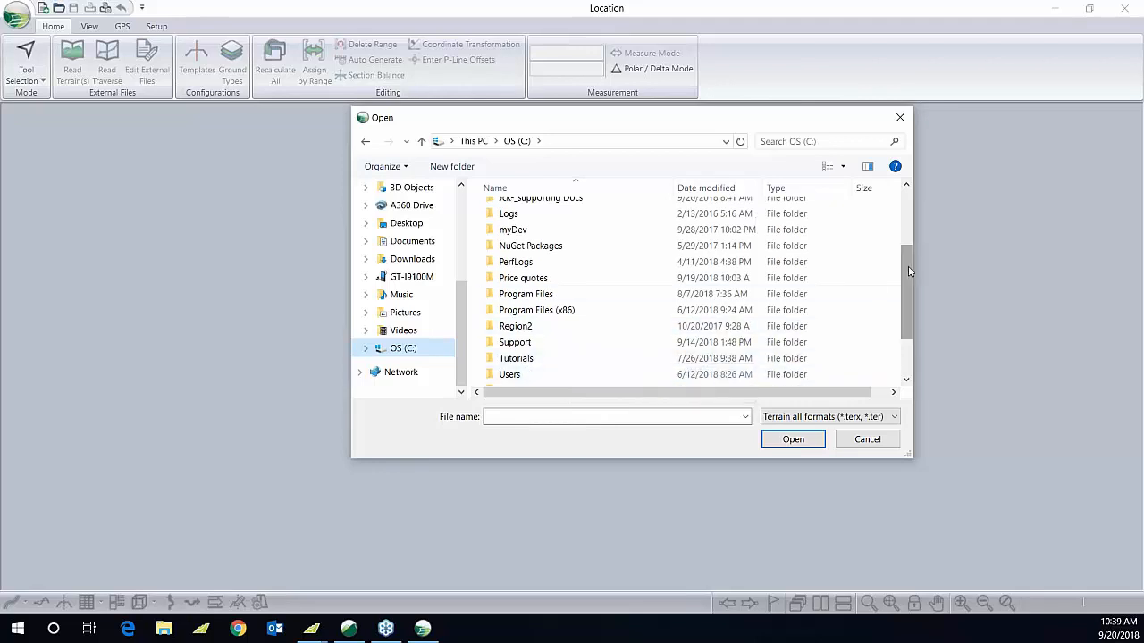
left_click_drag(909, 272, 909, 294)
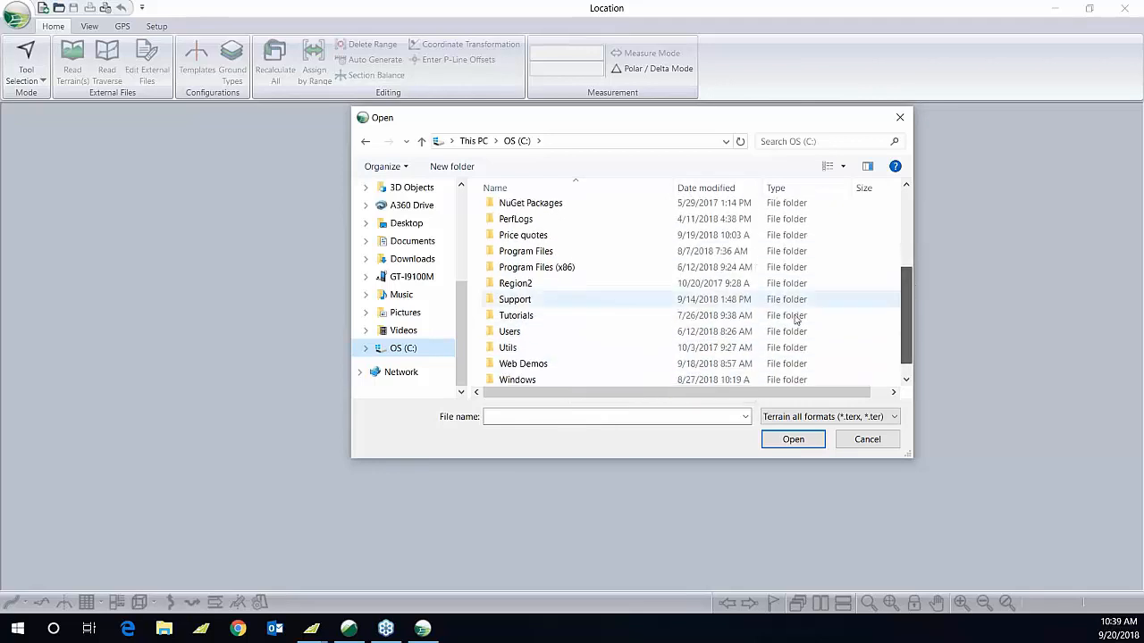
left_click(538, 364)
double_click(538, 365)
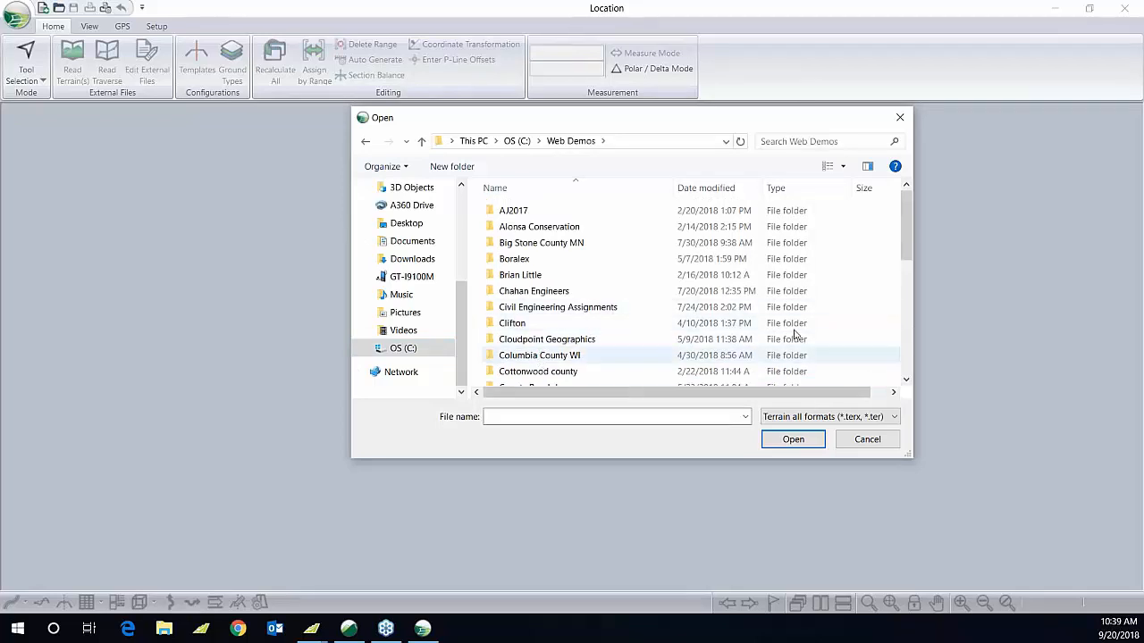
left_click_drag(907, 211, 907, 247)
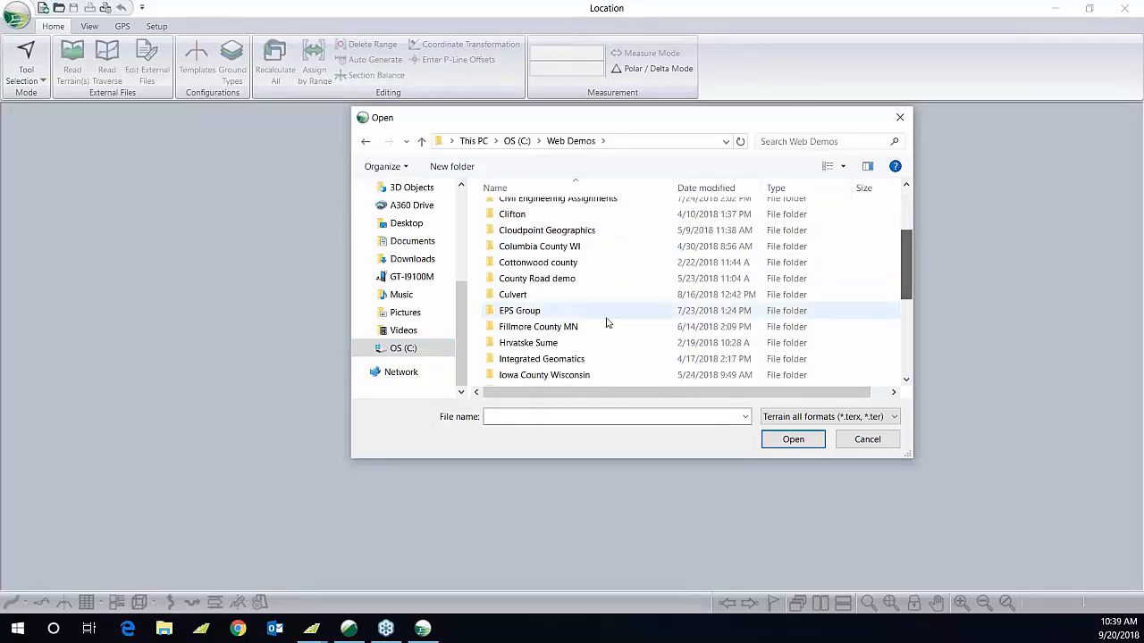
left_click(538, 279)
double_click(538, 281)
left_click(534, 245)
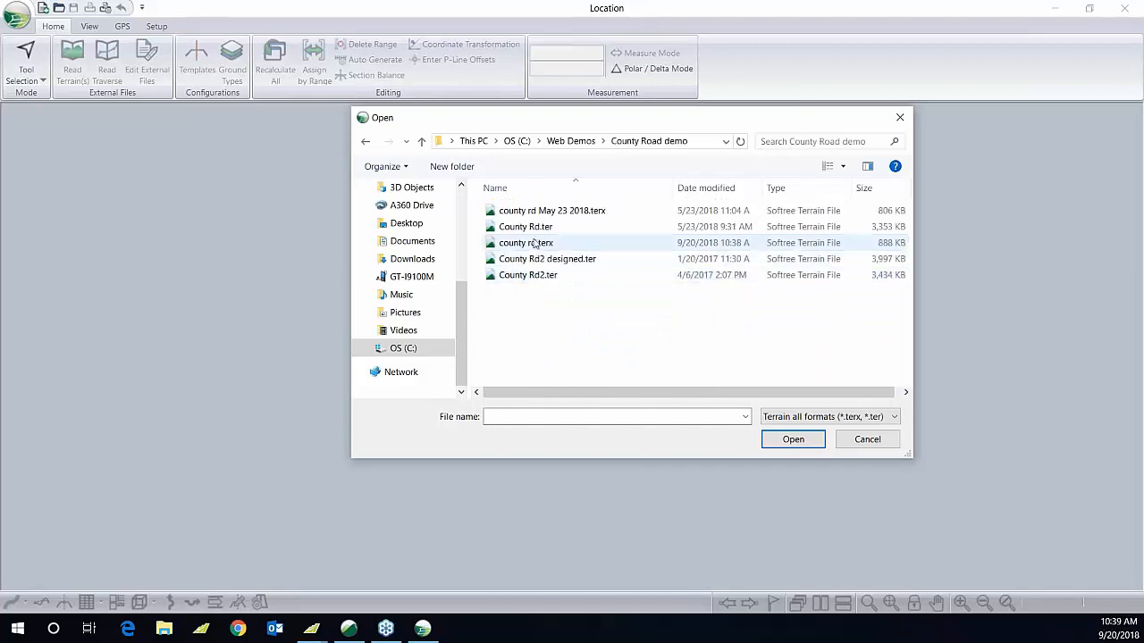
left_click(792, 439)
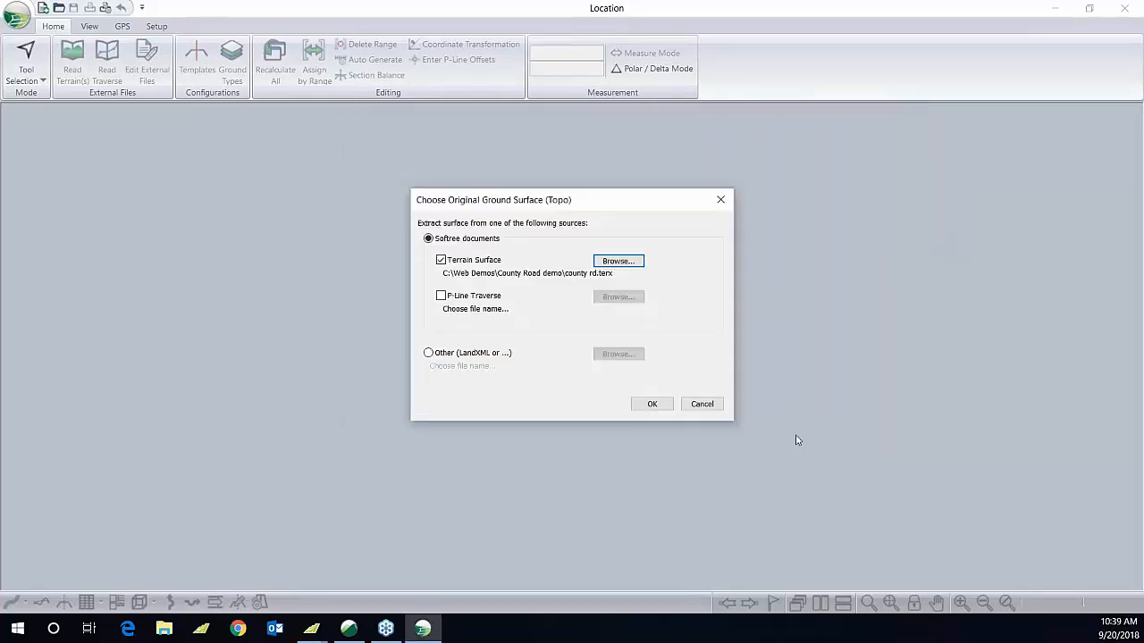
Step: Accept the terrain surface and create the design with the terrain current point as initial alignment and the standard template as cross section
left_click(652, 404)
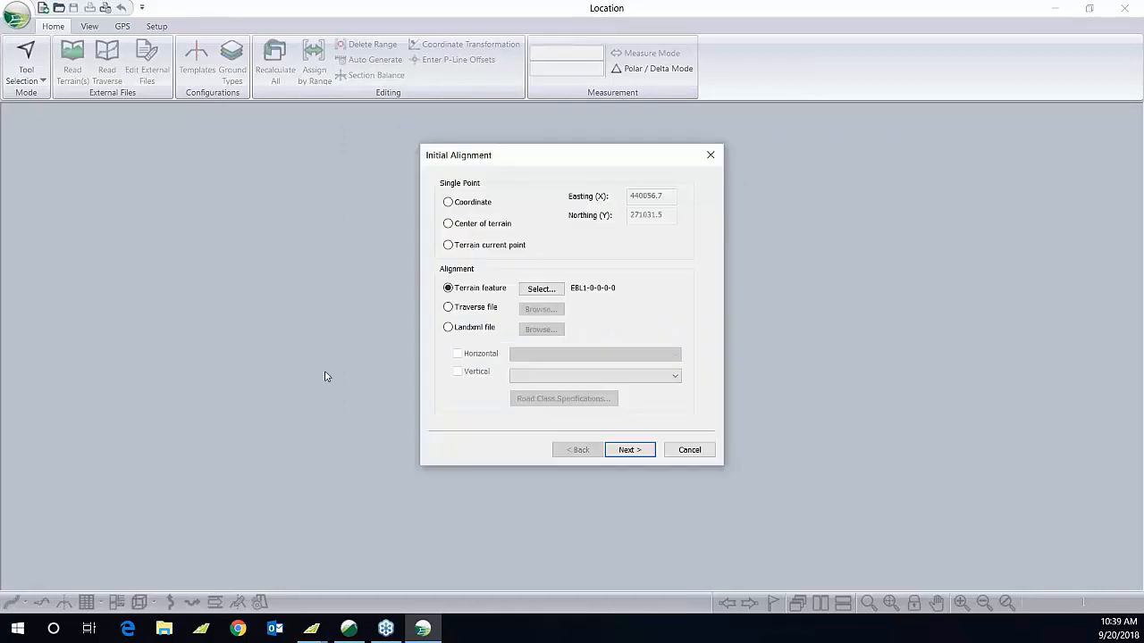
left_click(483, 250)
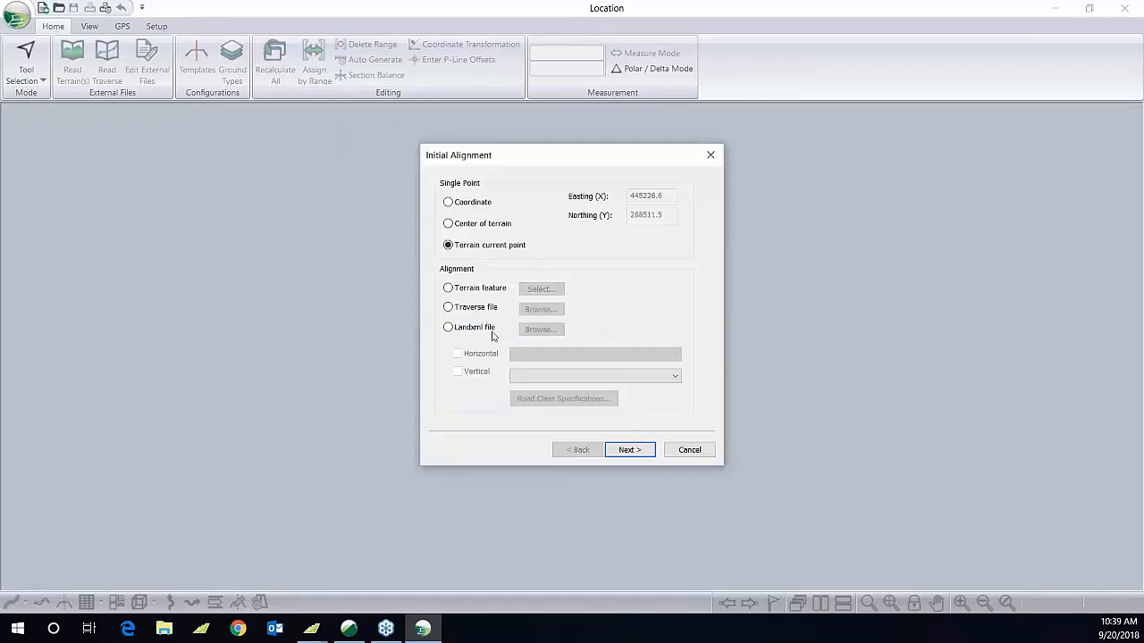
left_click(630, 450)
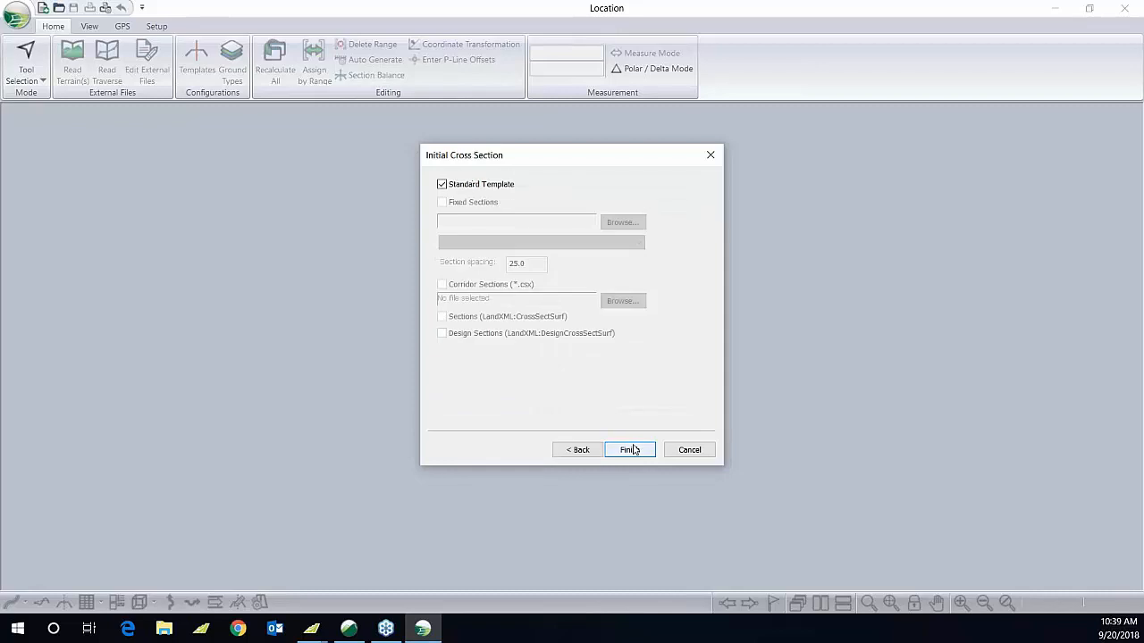
left_click(630, 449)
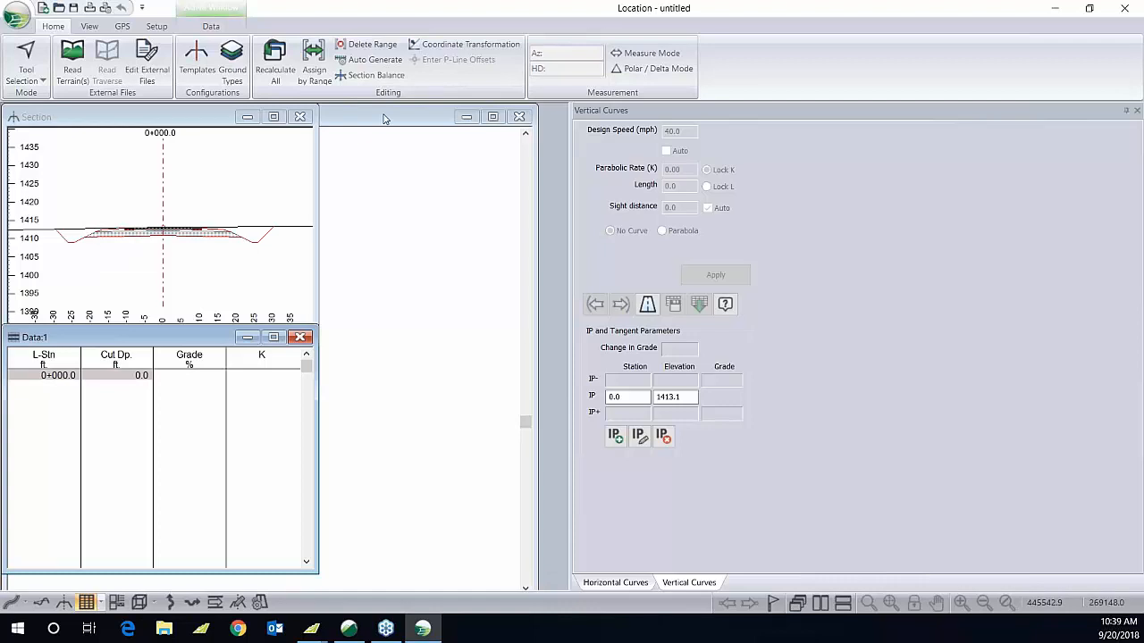
Step: Load the training Curve H.dlt screen layout
left_click(92, 27)
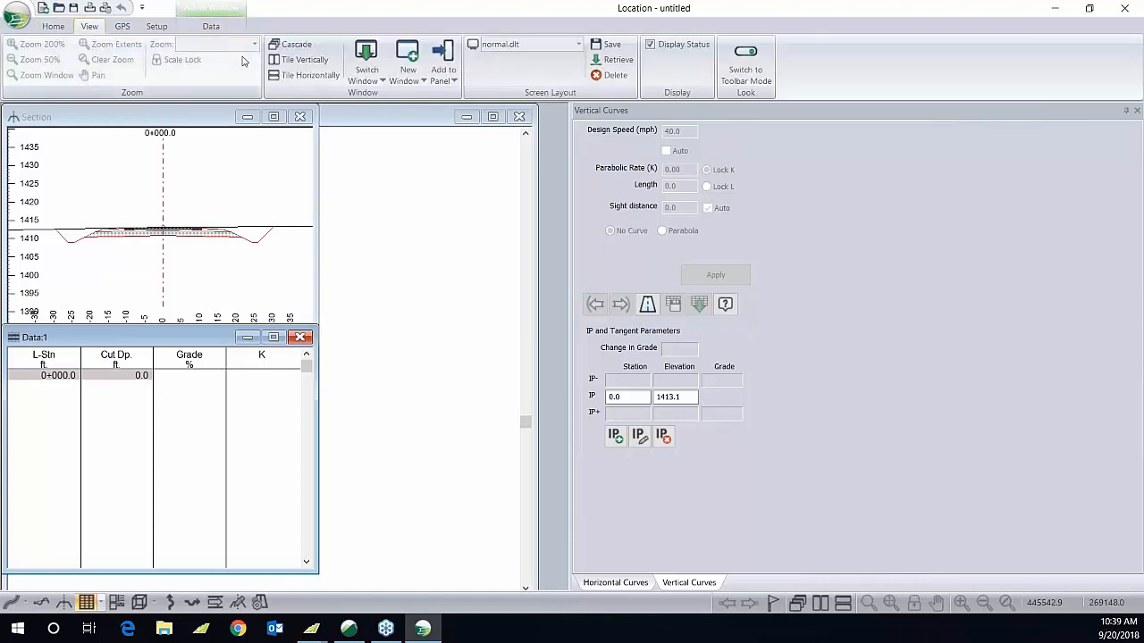
left_click(579, 46)
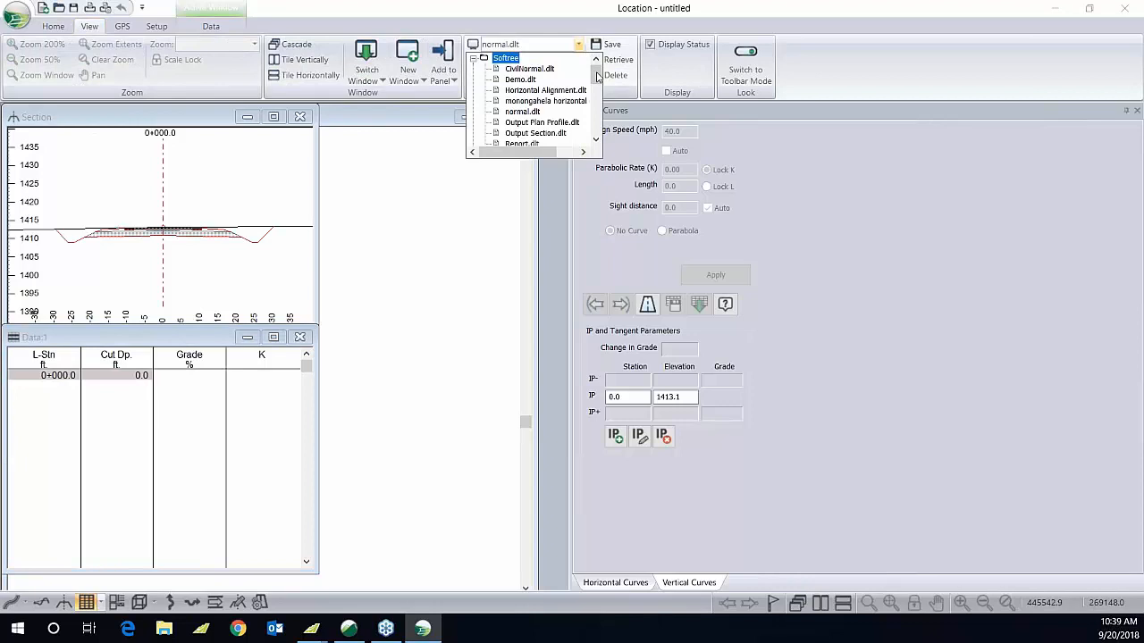
left_click_drag(598, 77, 572, 109)
left_click(561, 102)
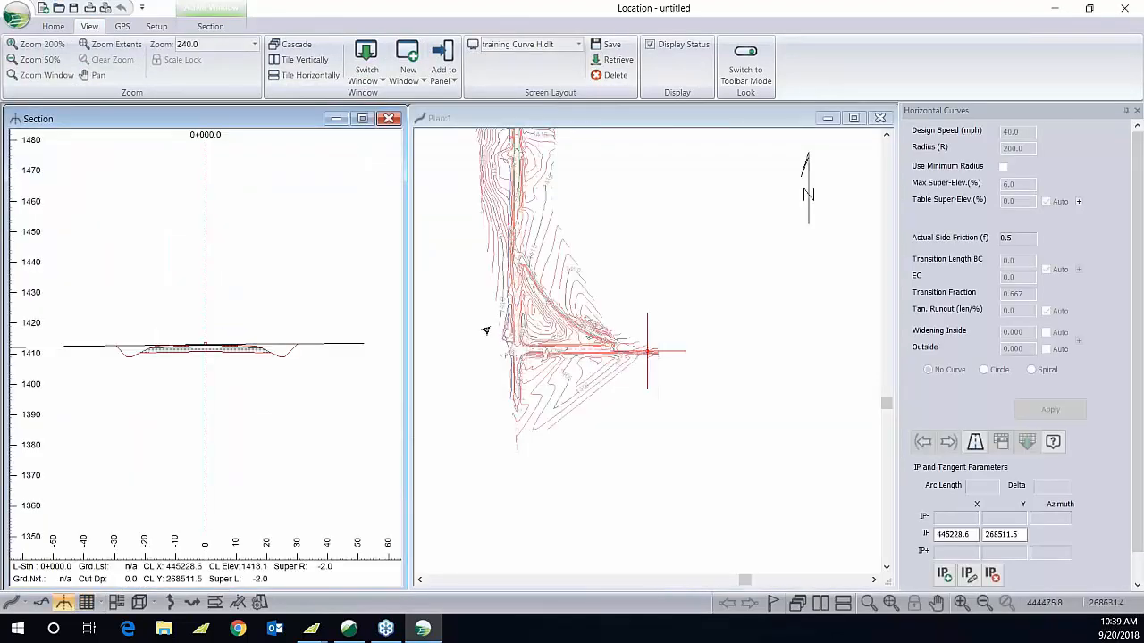
Step: Set the washout of the county rd.terx background in the plan window to 75%
right_click(563, 231)
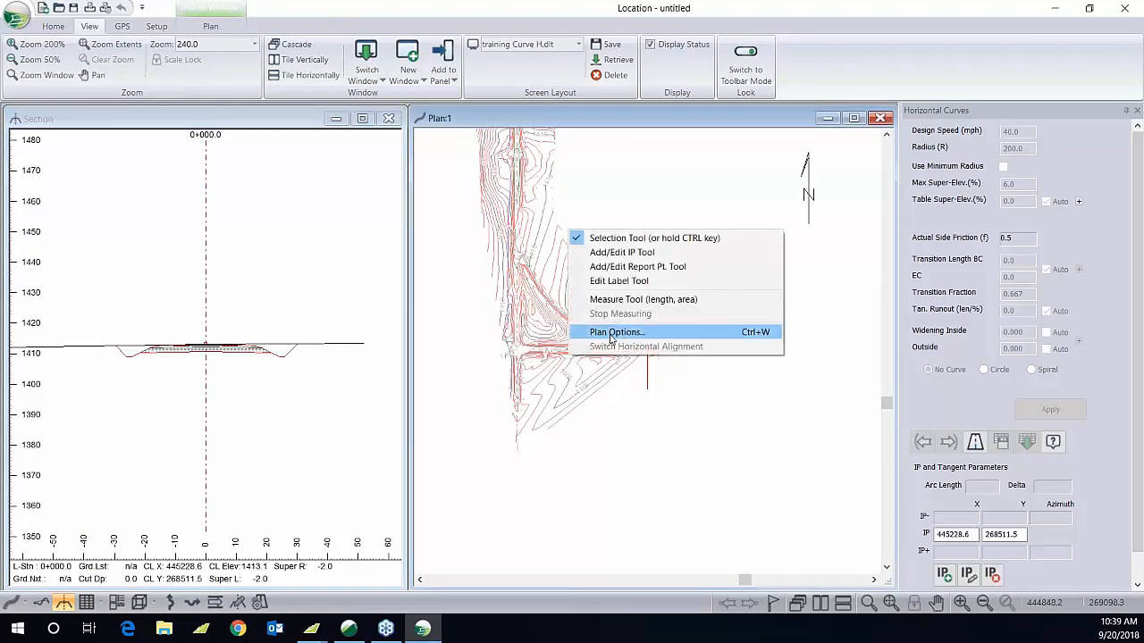
left_click(613, 332)
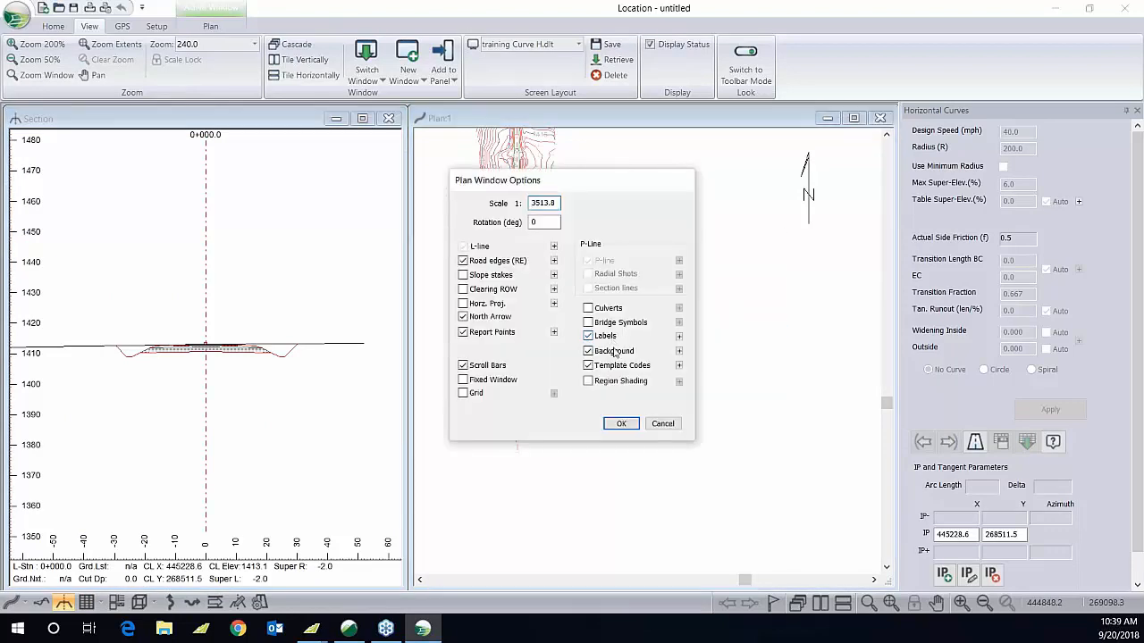
left_click(679, 350)
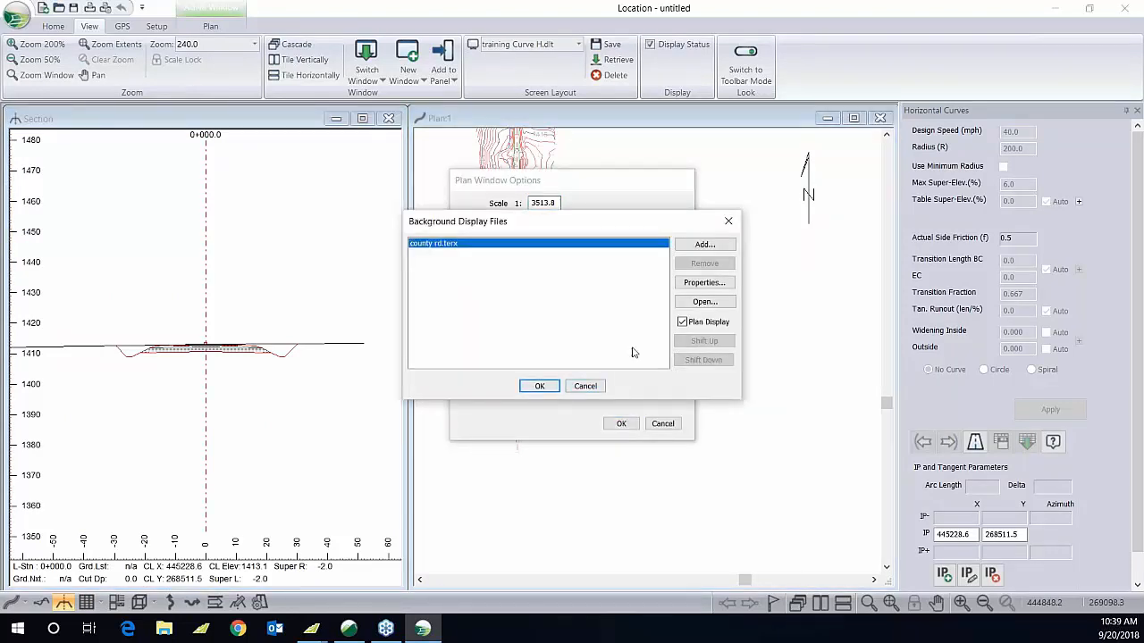
left_click(705, 282)
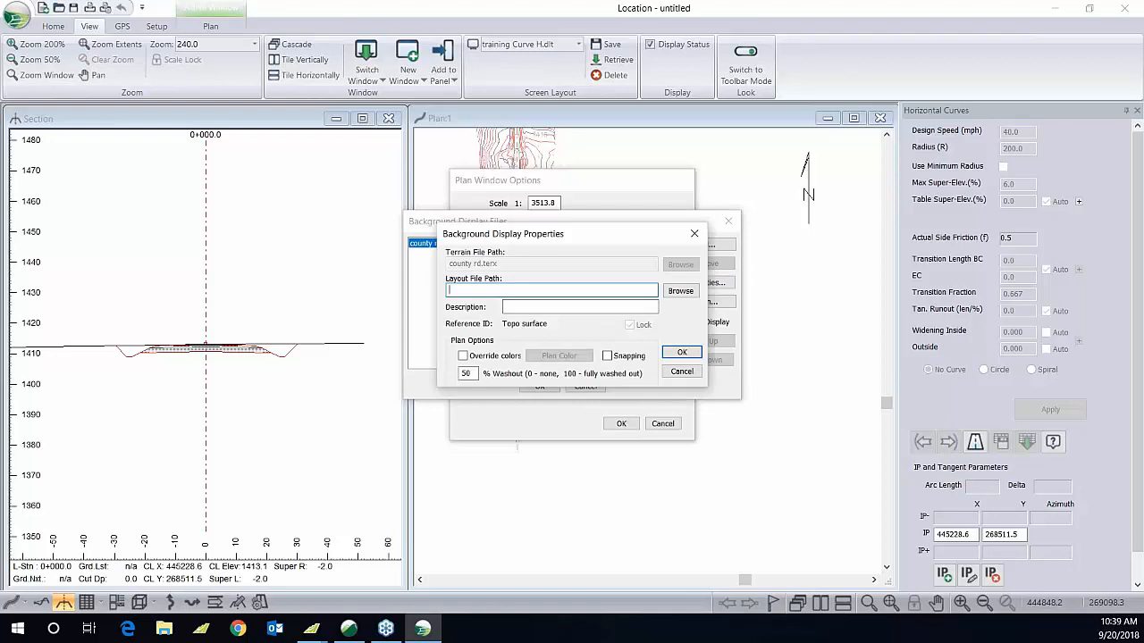
double_click(465, 373)
type("75")
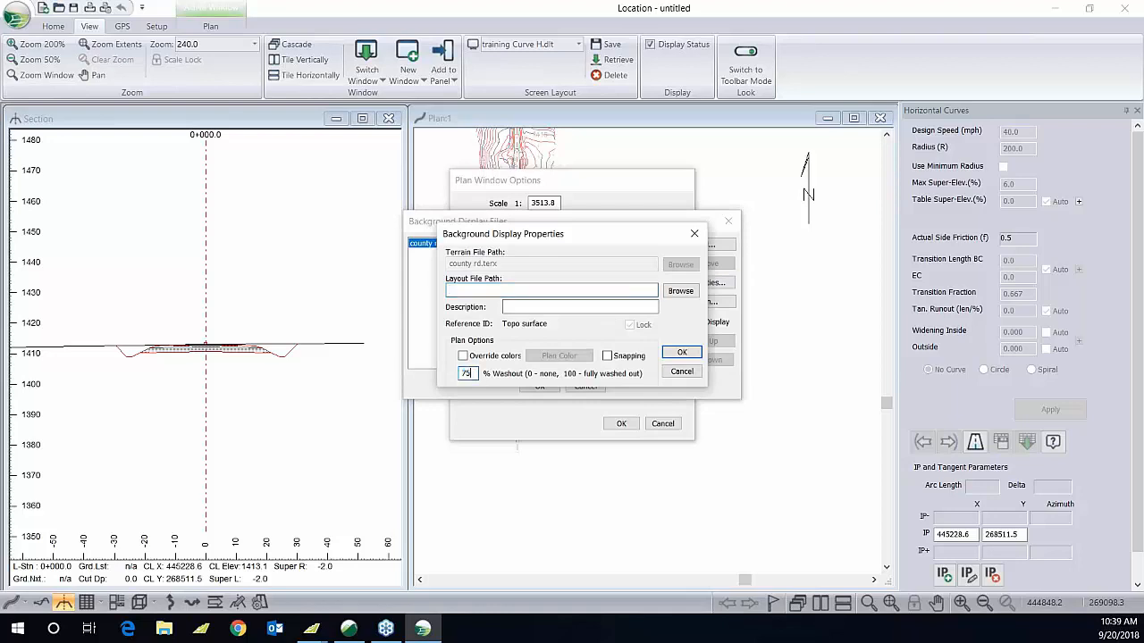
left_click(681, 352)
left_click(539, 386)
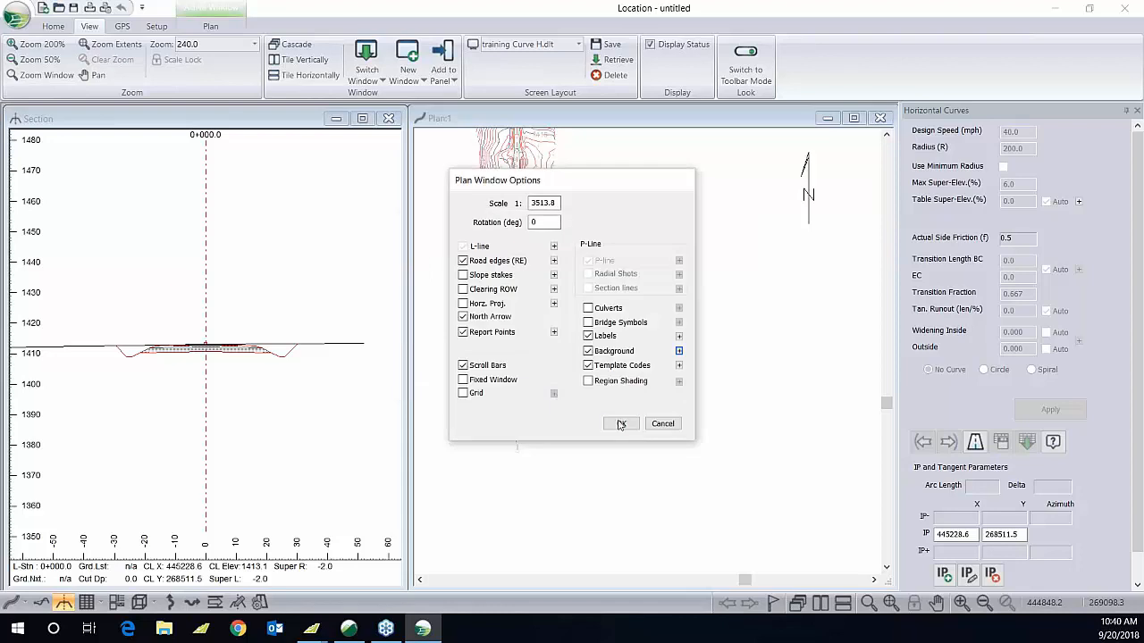
left_click(623, 423)
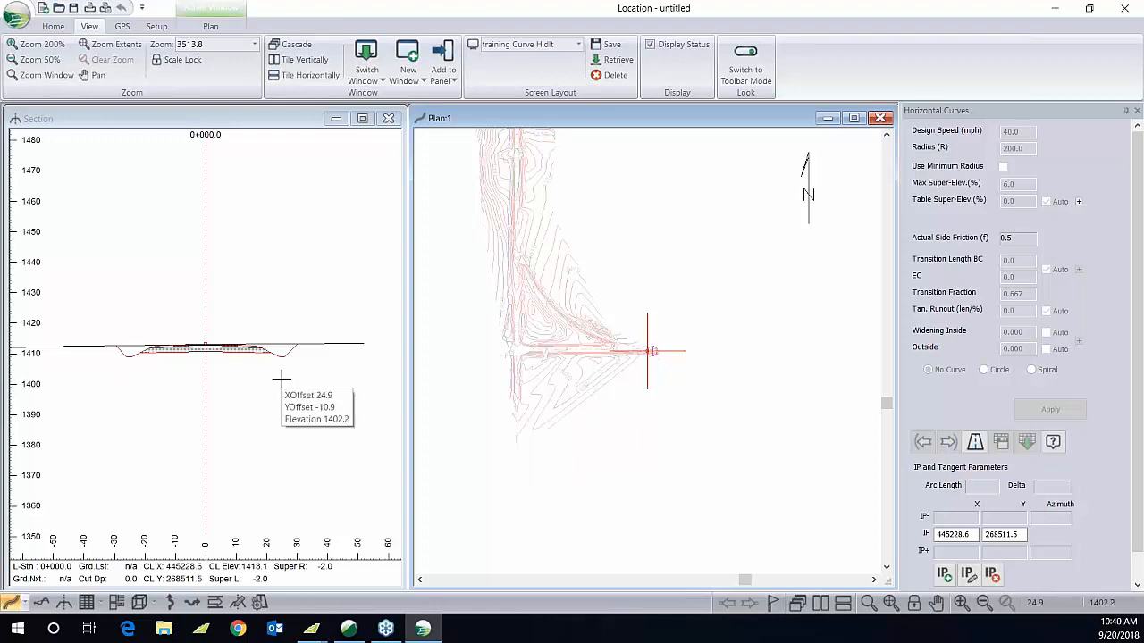
Step: Open the MNcounty.tpl template table from the RoadEng8 folder in the Template Editor
left_click(51, 27)
left_click(193, 63)
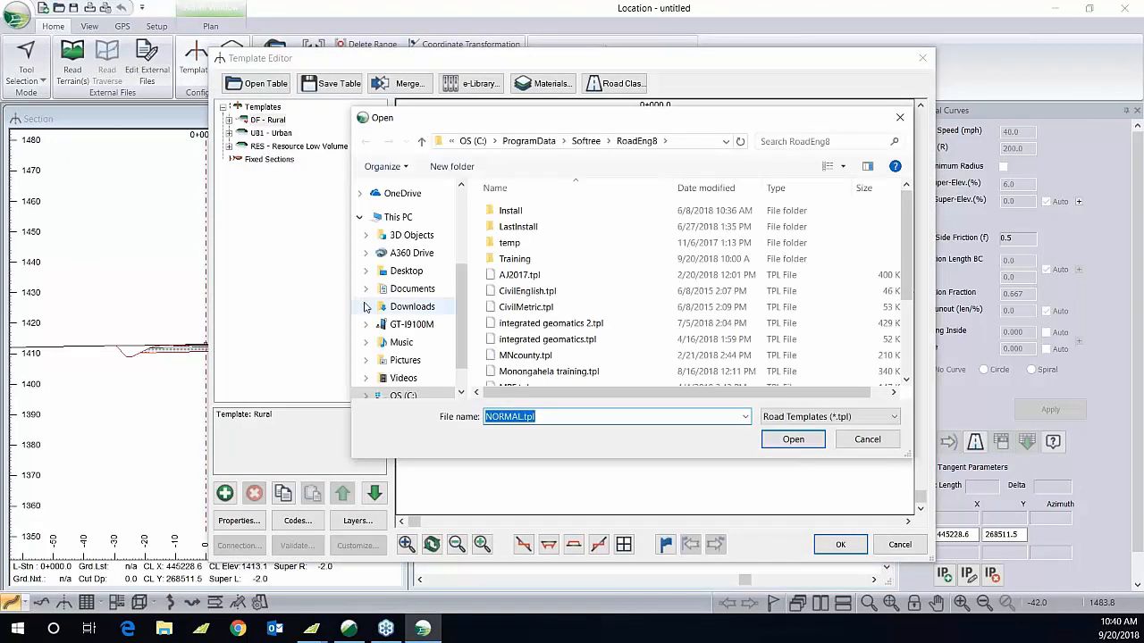
left_click(534, 356)
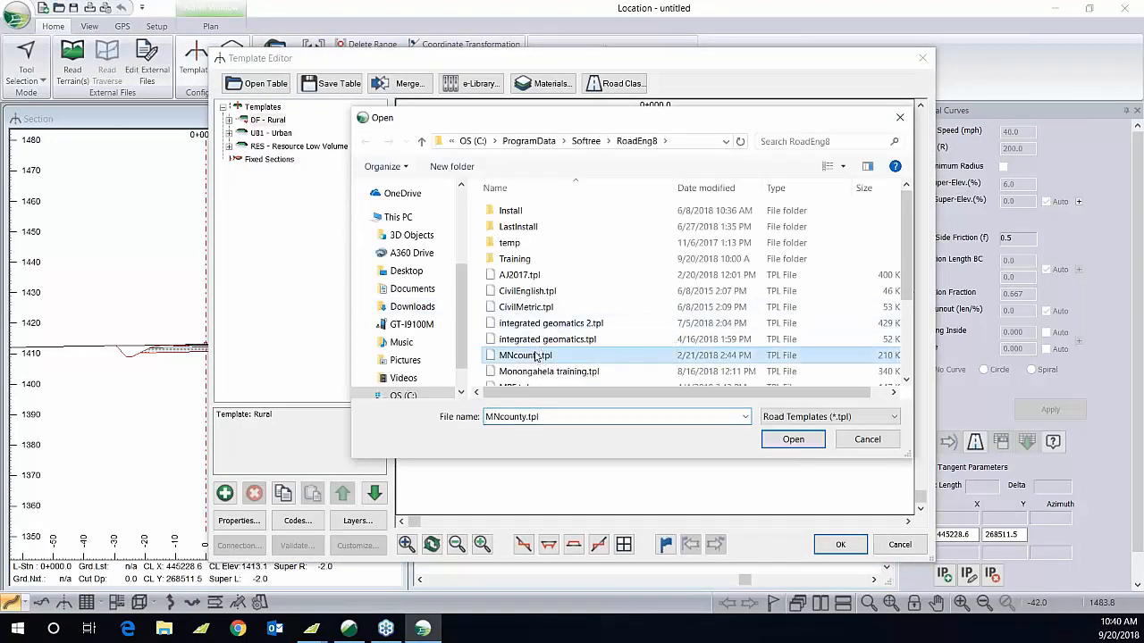
left_click(792, 440)
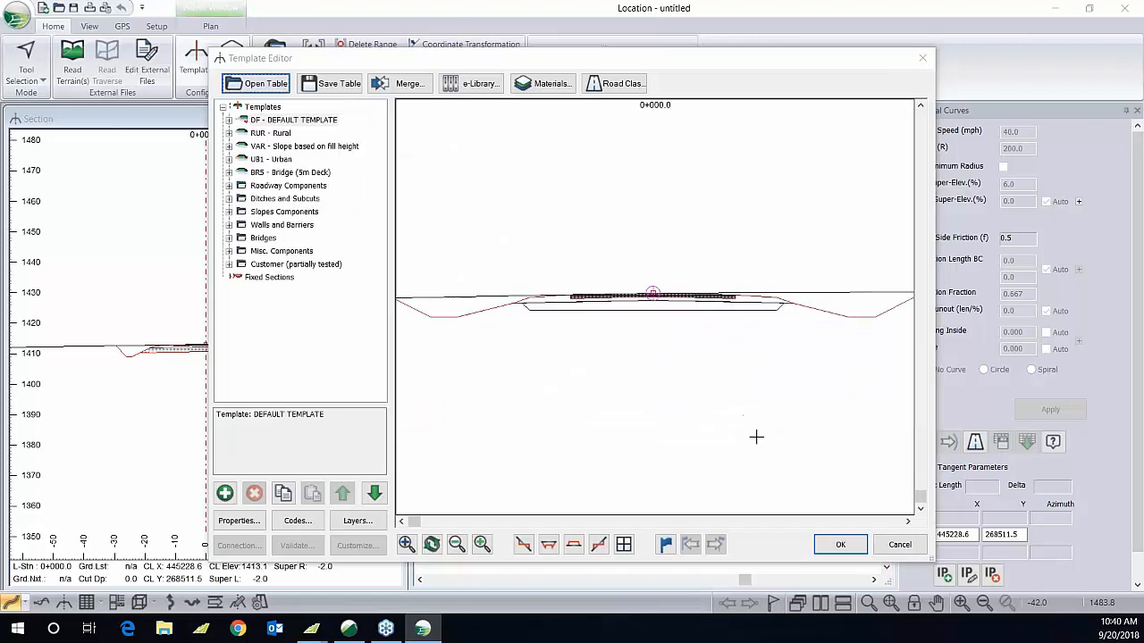
Step: Preview how the default template's cross section adapts by shifting its centreline up and down relative to the ground
scroll(630, 344, "up", 2)
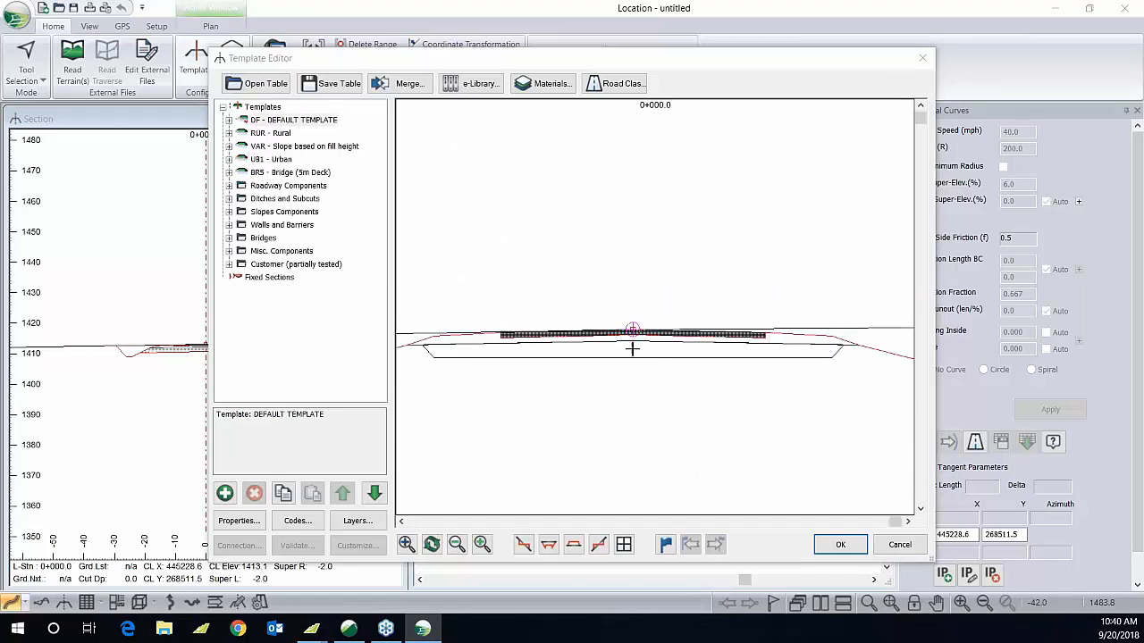
mouse_move(631, 360)
scroll(631, 361, "down", 1)
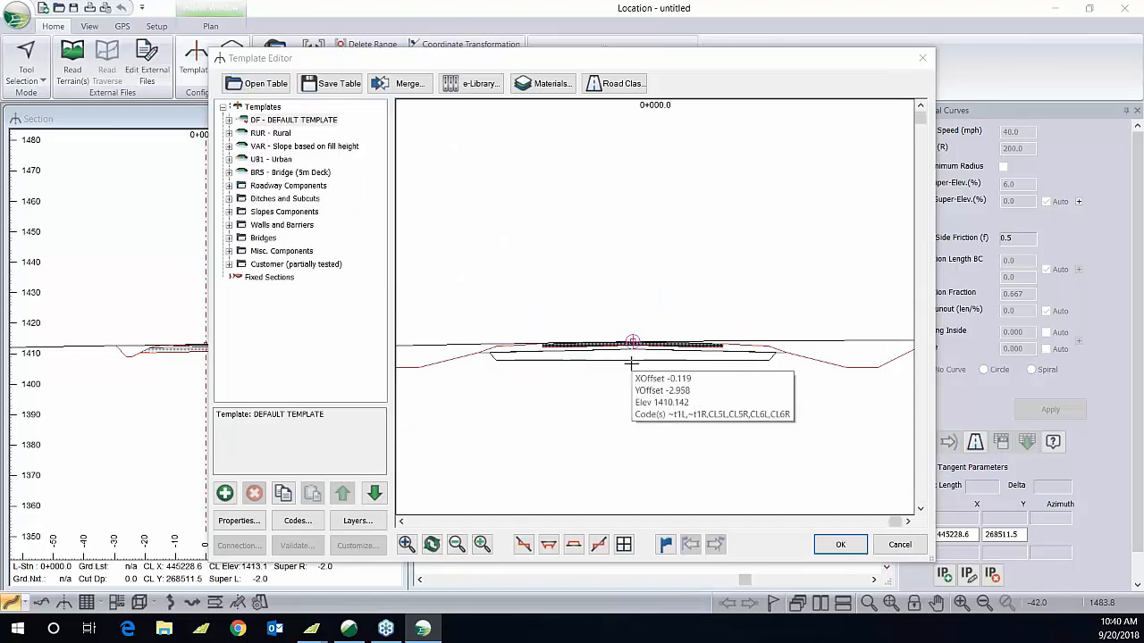
mouse_move(632, 343)
left_mouse_down()
mouse_move(631, 319)
mouse_move(632, 330)
left_mouse_up()
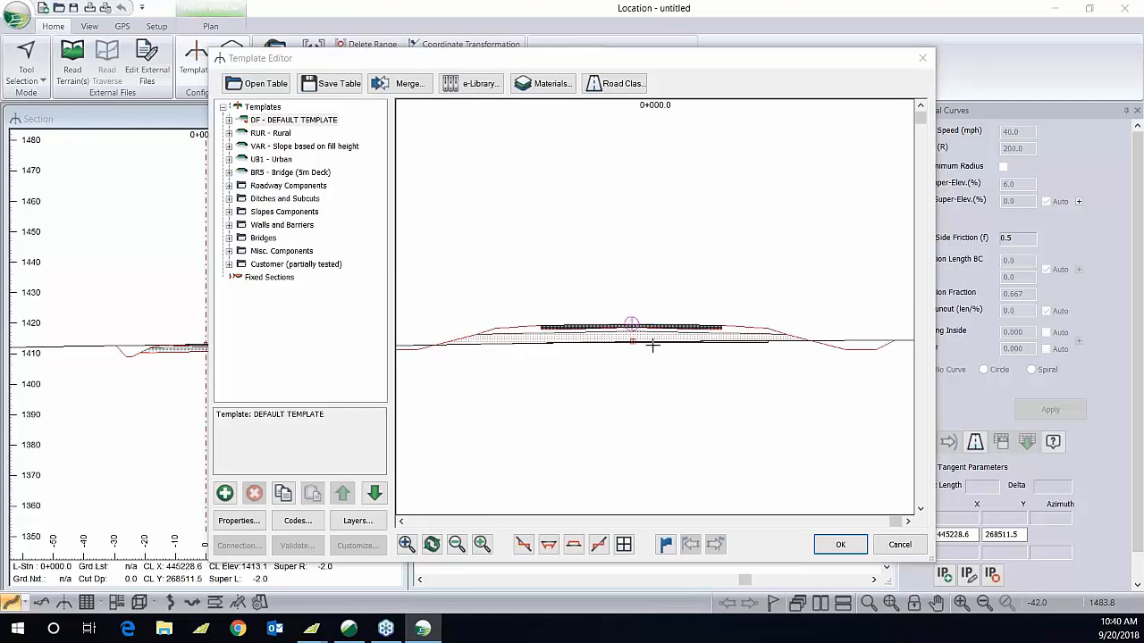
left_click_drag(631, 320, 631, 330)
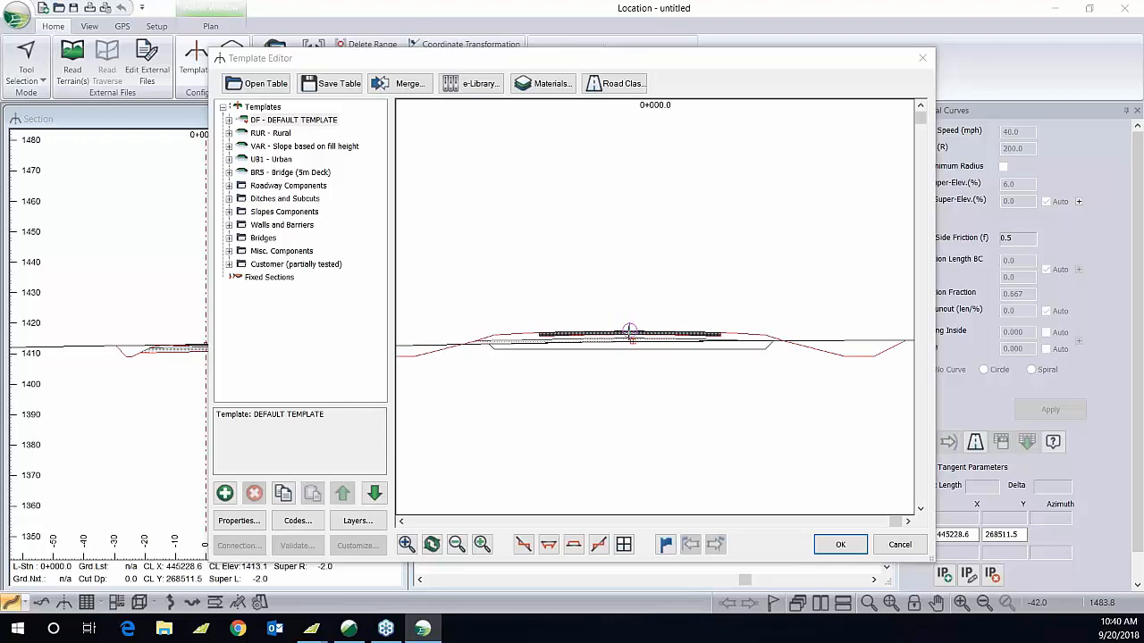
left_click_drag(630, 330, 629, 331)
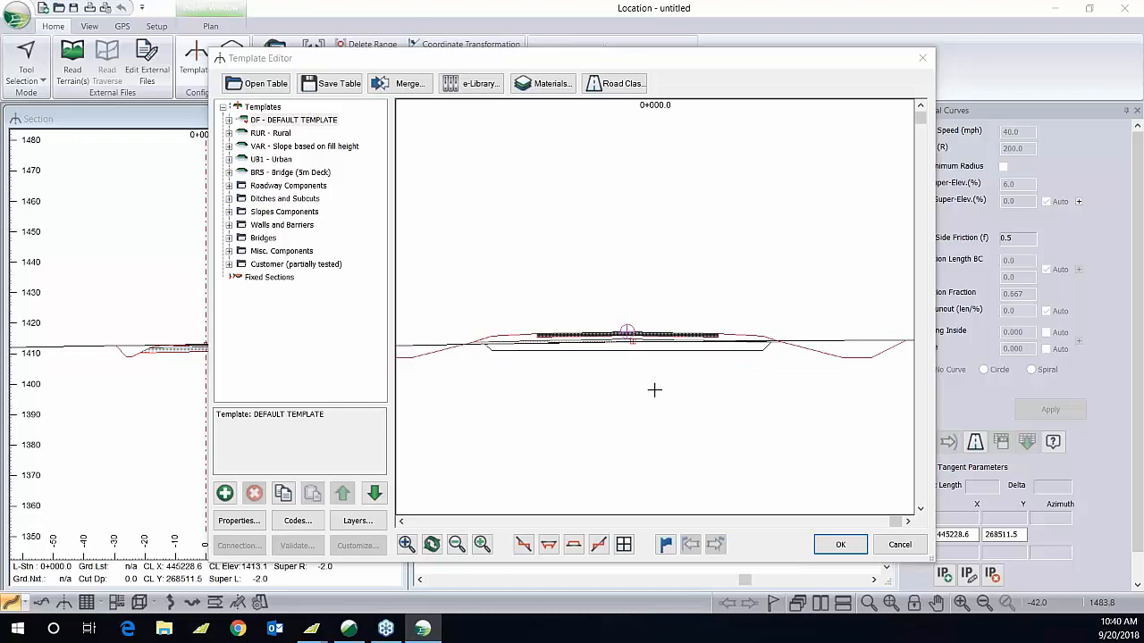
middle_click_drag(756, 375, 671, 331)
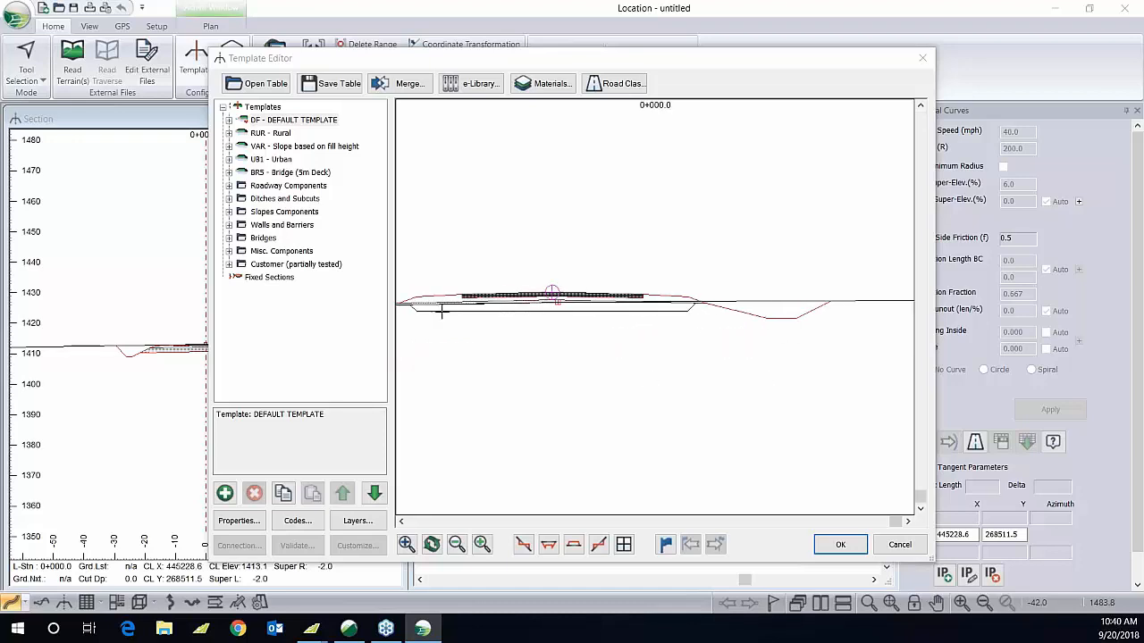
Step: Examine the components of the default template, including the parameters of Rural Paved-left and Slope Cut/Fill-left, without changing them
double_click(292, 122)
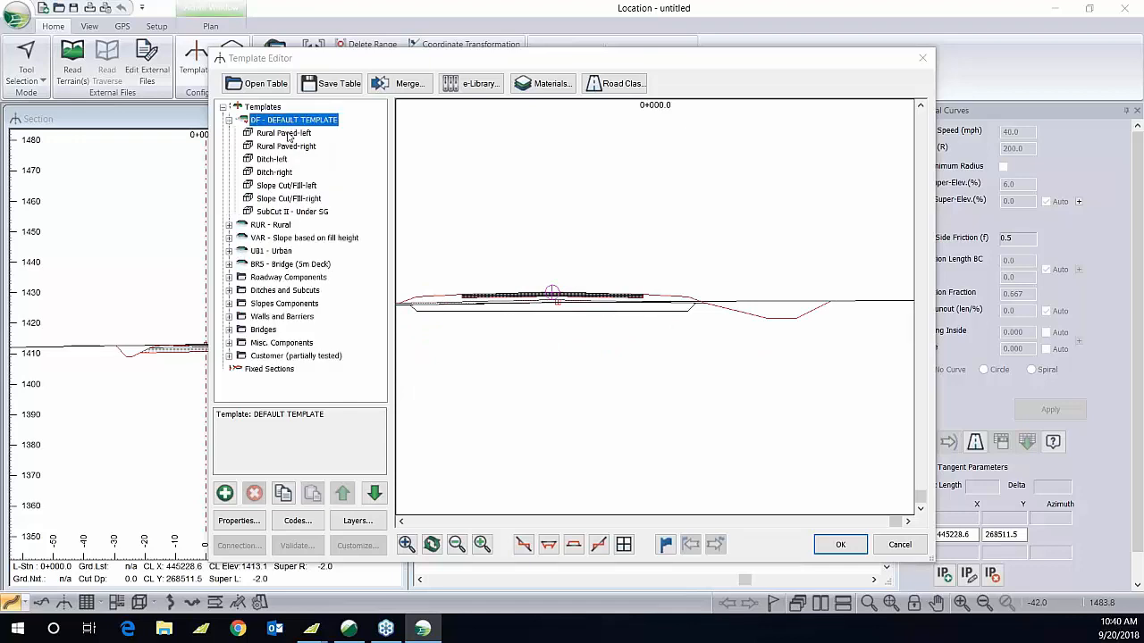
left_click(287, 133)
left_click(286, 146)
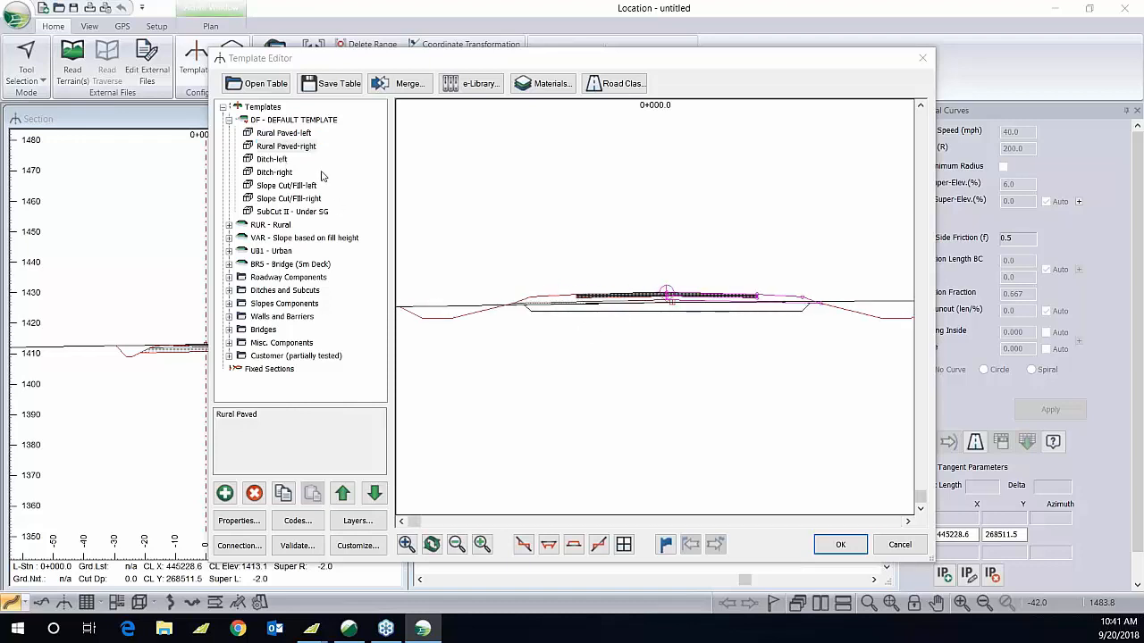
left_click(300, 133)
double_click(301, 134)
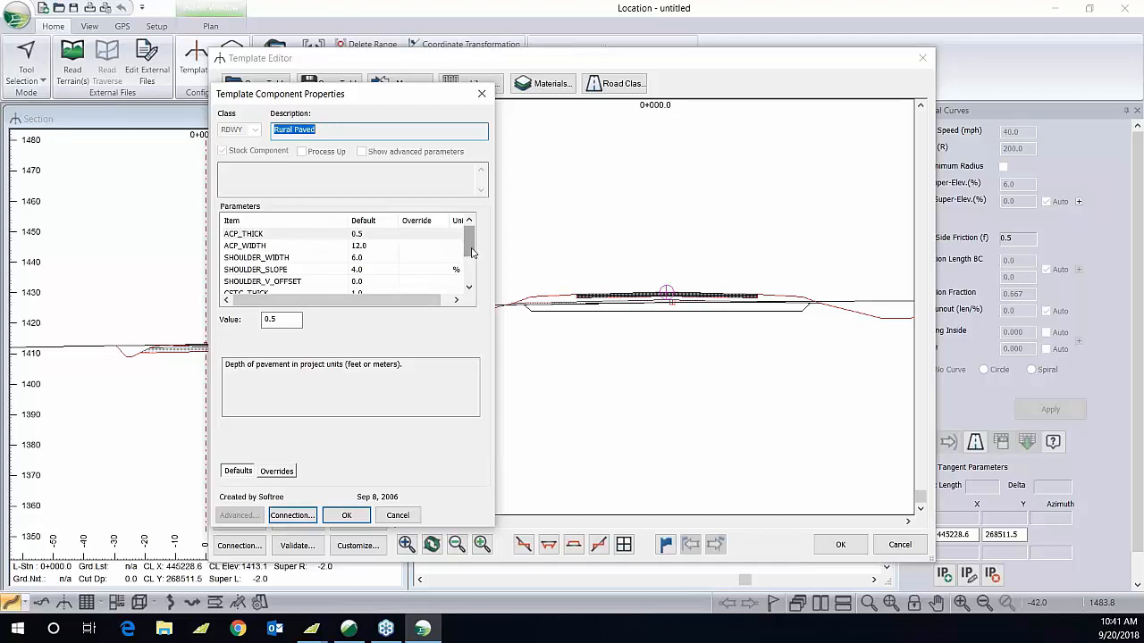
scroll(472, 253, "down", 1)
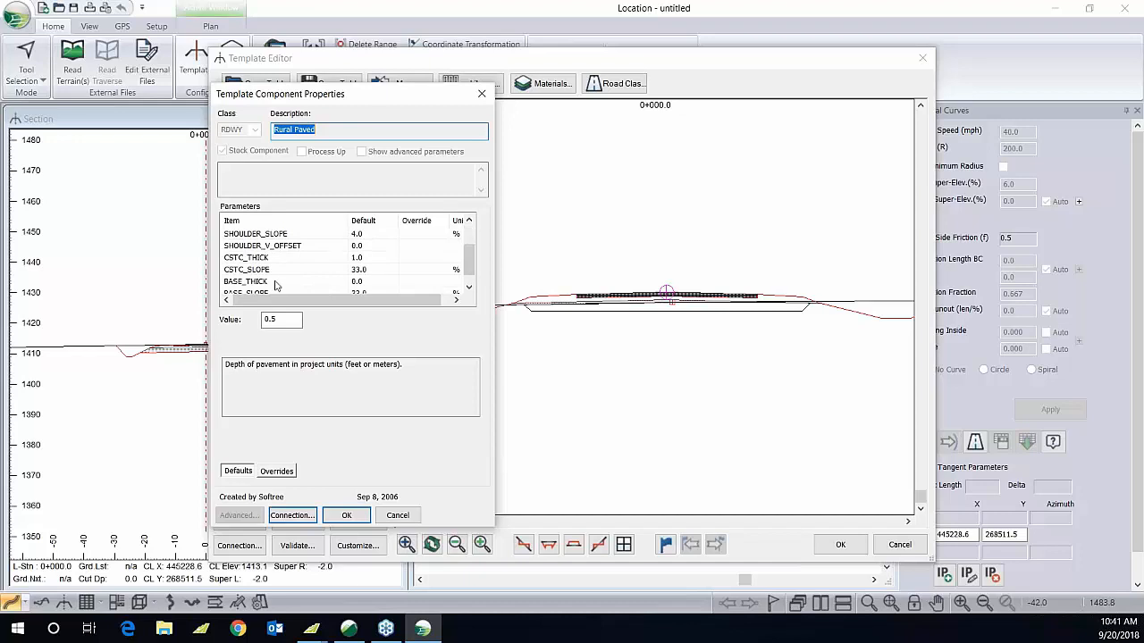
left_click(398, 515)
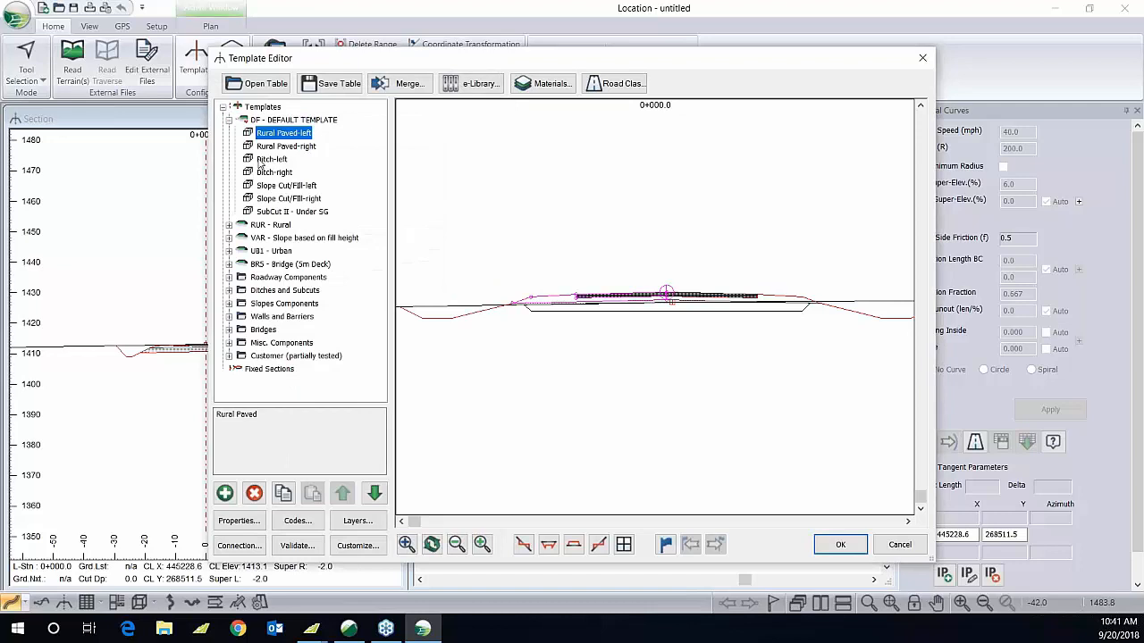
double_click(286, 185)
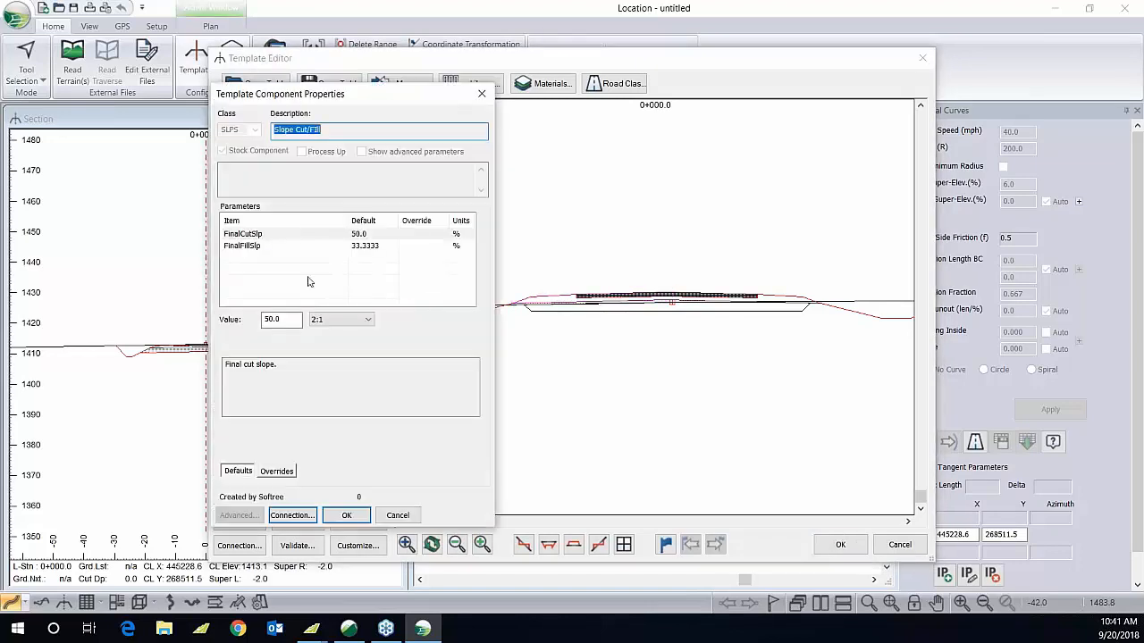
left_click(398, 515)
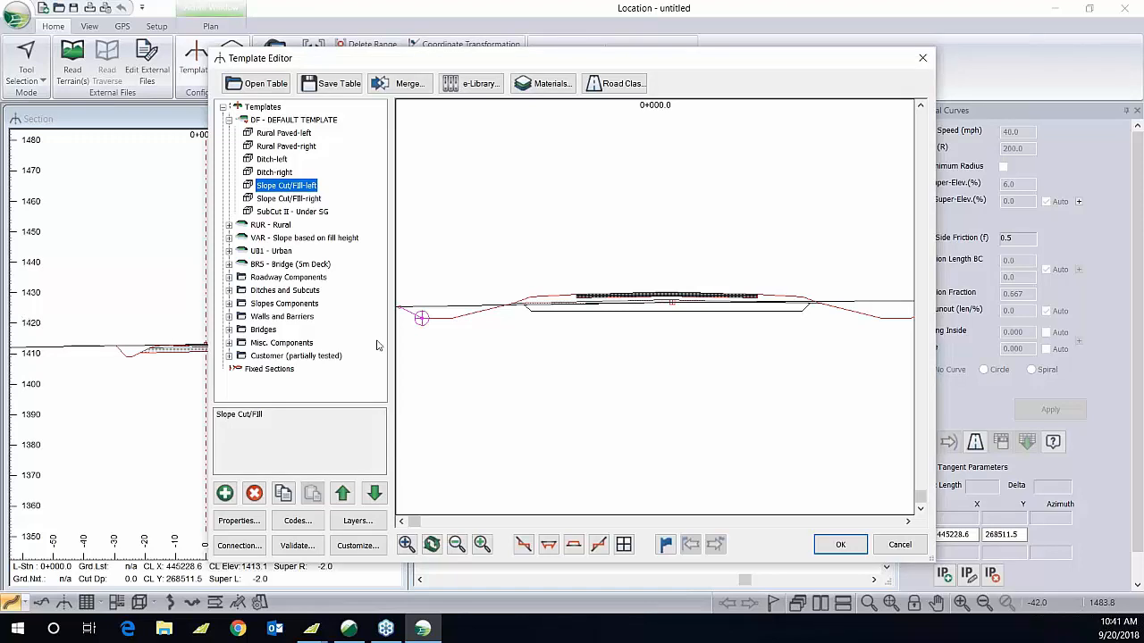
Step: Preview the Gabion Fill Wall-left component from the Walls and Barriers folder at different heights above the ground
left_click(291, 322)
double_click(292, 324)
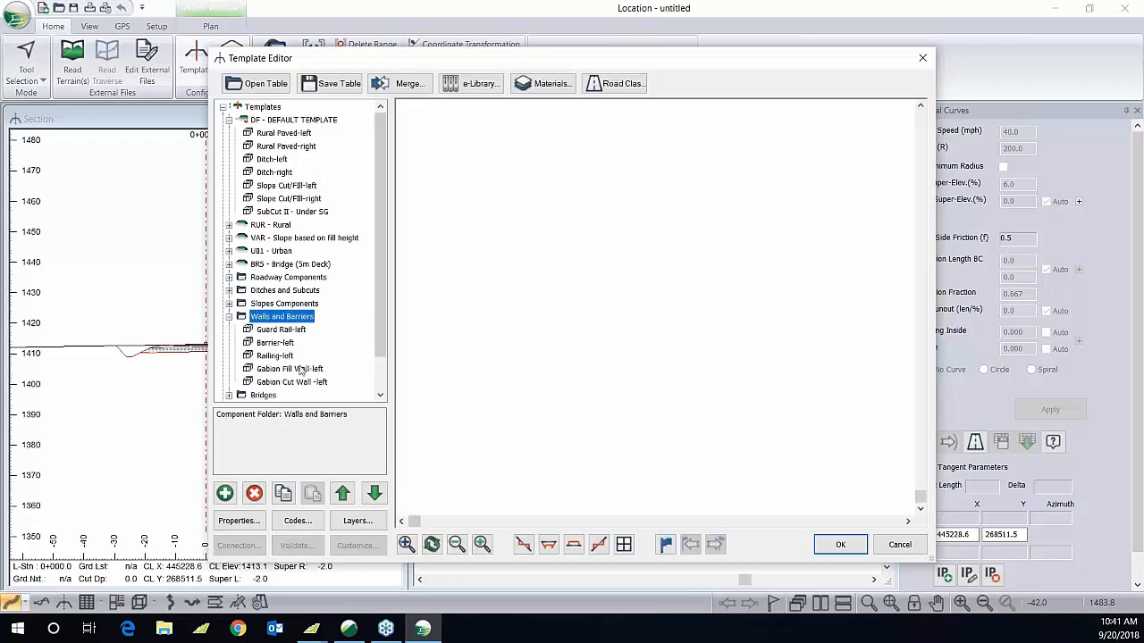
left_click(298, 369)
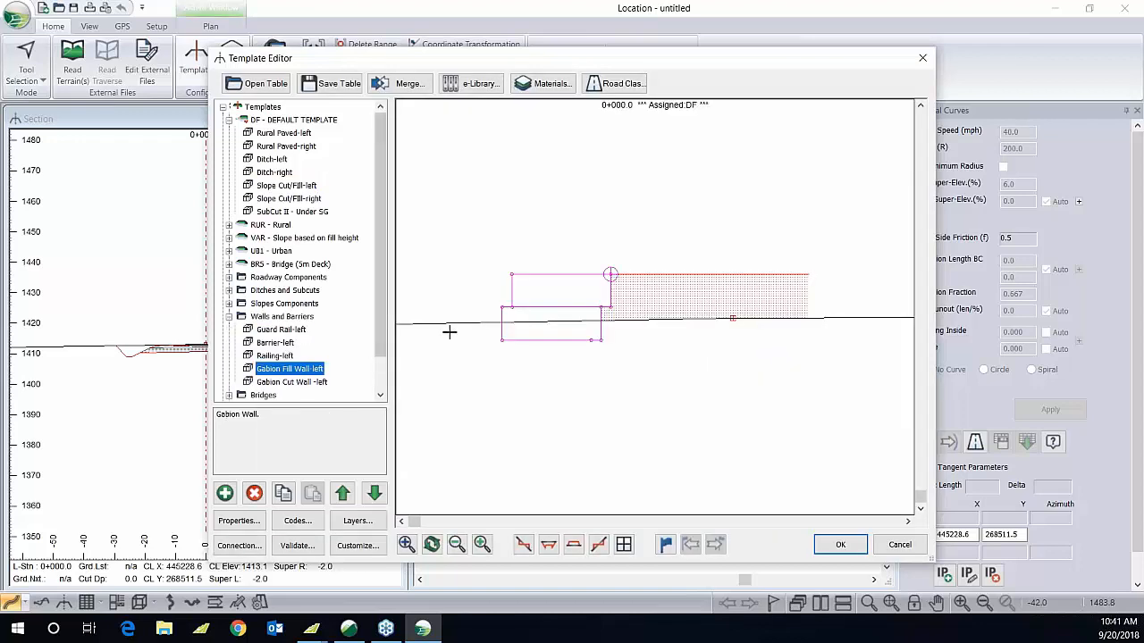
left_click(561, 311)
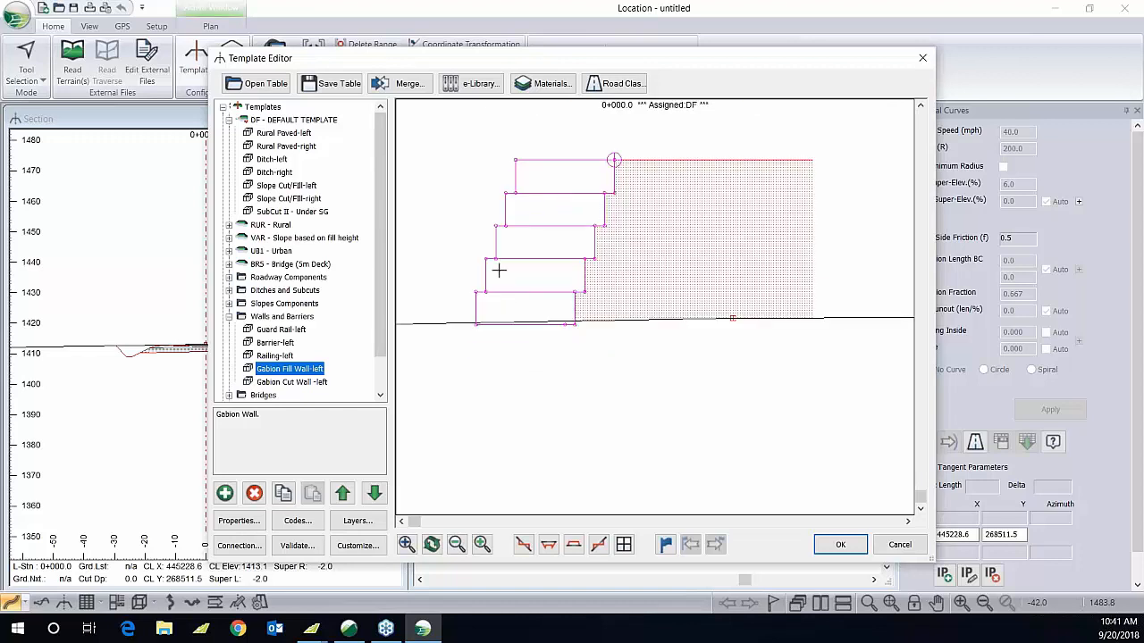
left_click_drag(544, 220, 548, 270)
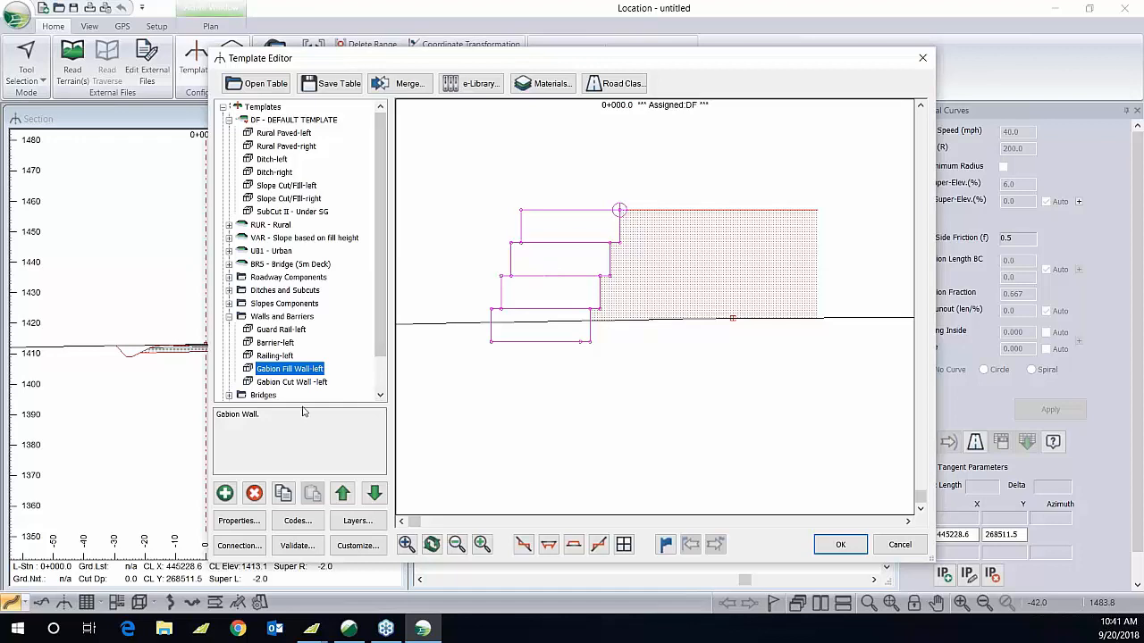
scroll(379, 327, "down", 1)
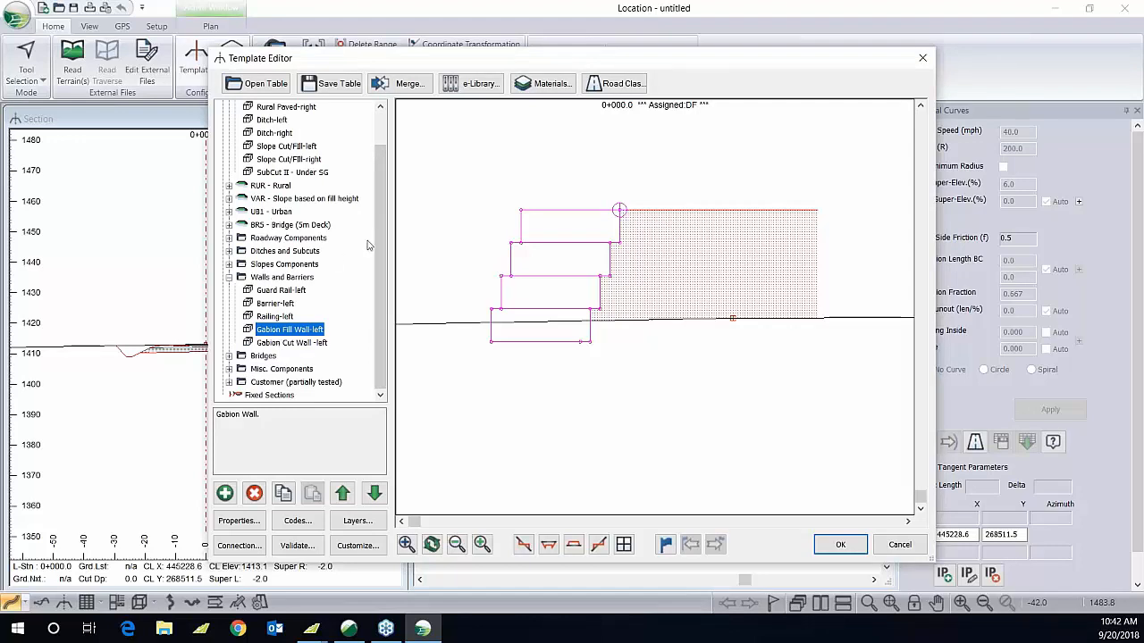
Step: Lower the Gabion Fill Wall-left component towards the ground in the preview to check how its gabion courses adapt
left_click_drag(379, 239, 379, 217)
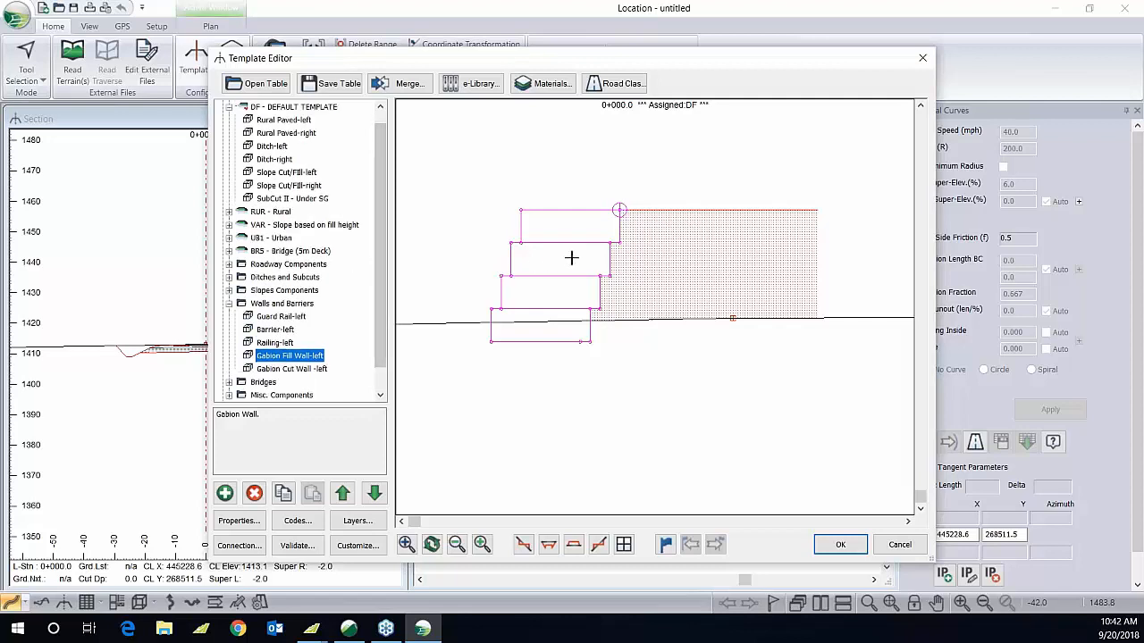
left_click_drag(572, 258, 567, 302)
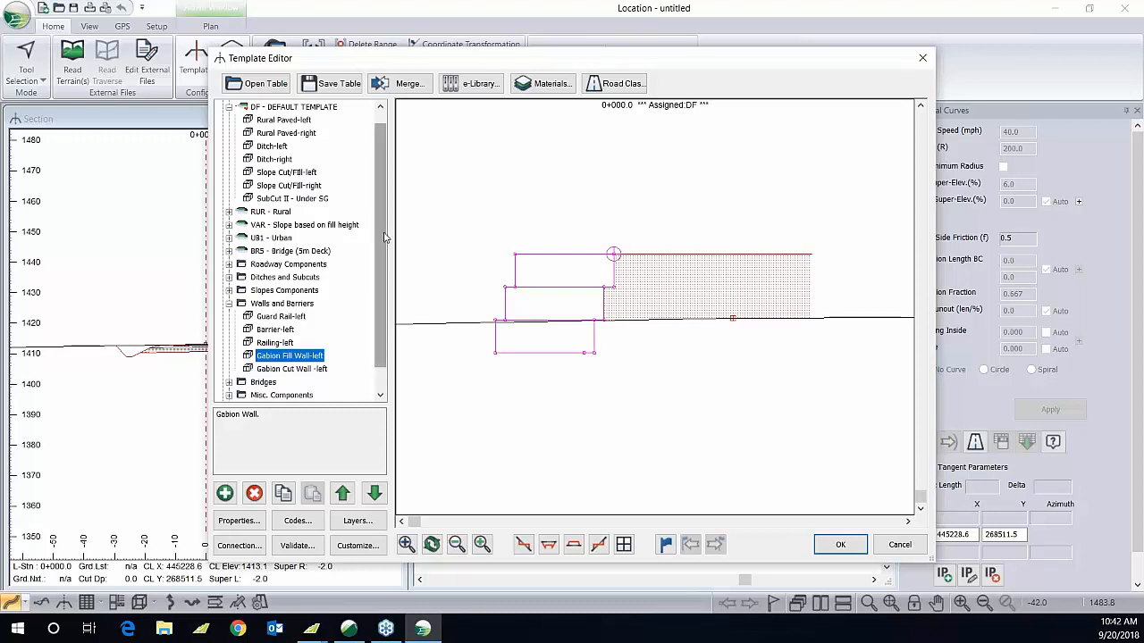
scroll(382, 235, "down", 1)
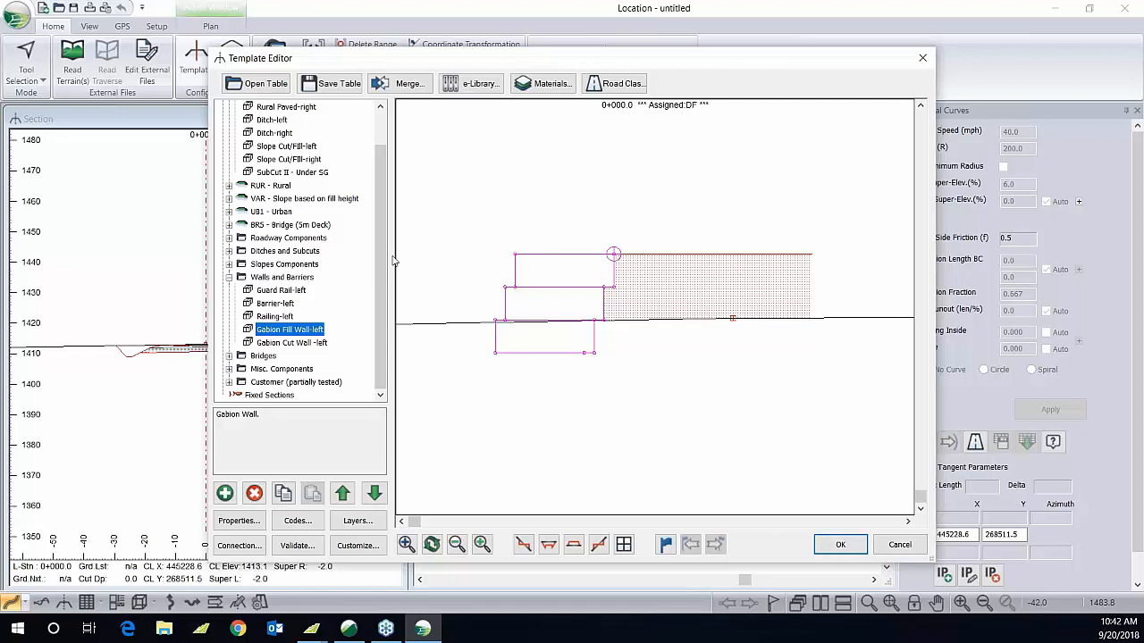
scroll(384, 256, "up", 1)
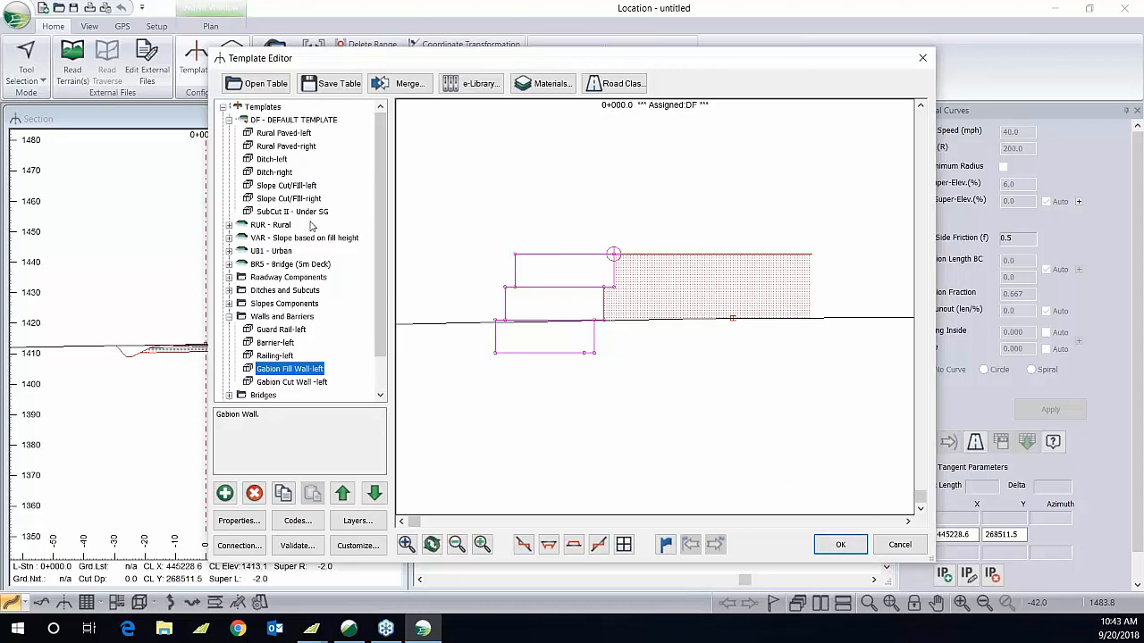
Step: Preview DEFAULT TEMPLATE with its centreline lowered to ground level, and accept the template table for the location design
left_click(295, 120)
middle_click_drag(633, 313, 623, 358)
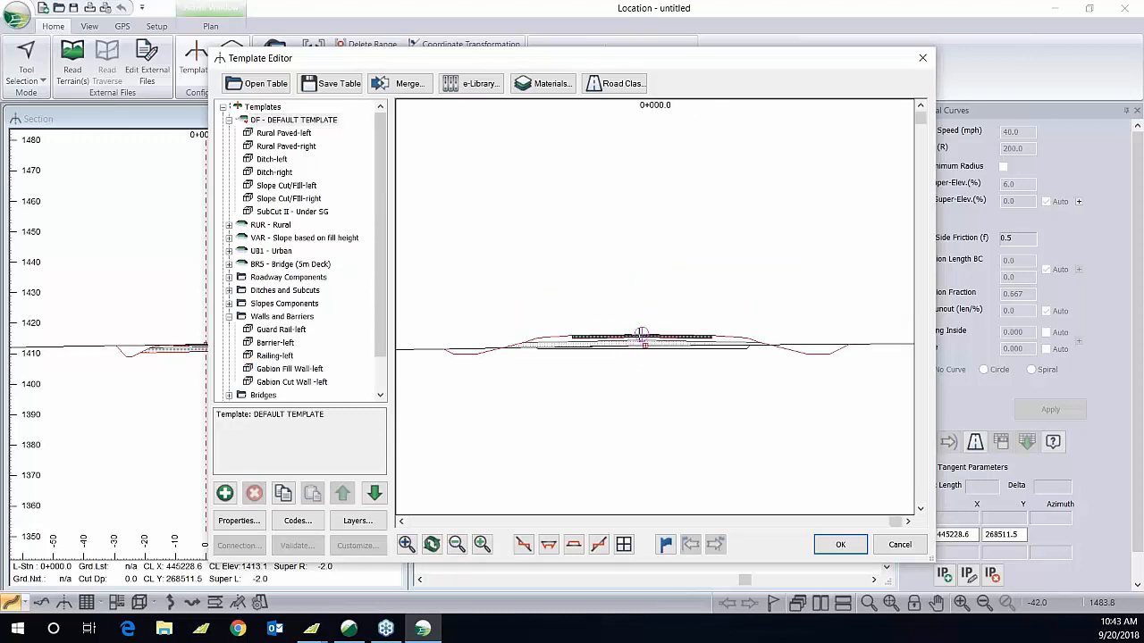
left_click_drag(642, 335, 643, 344)
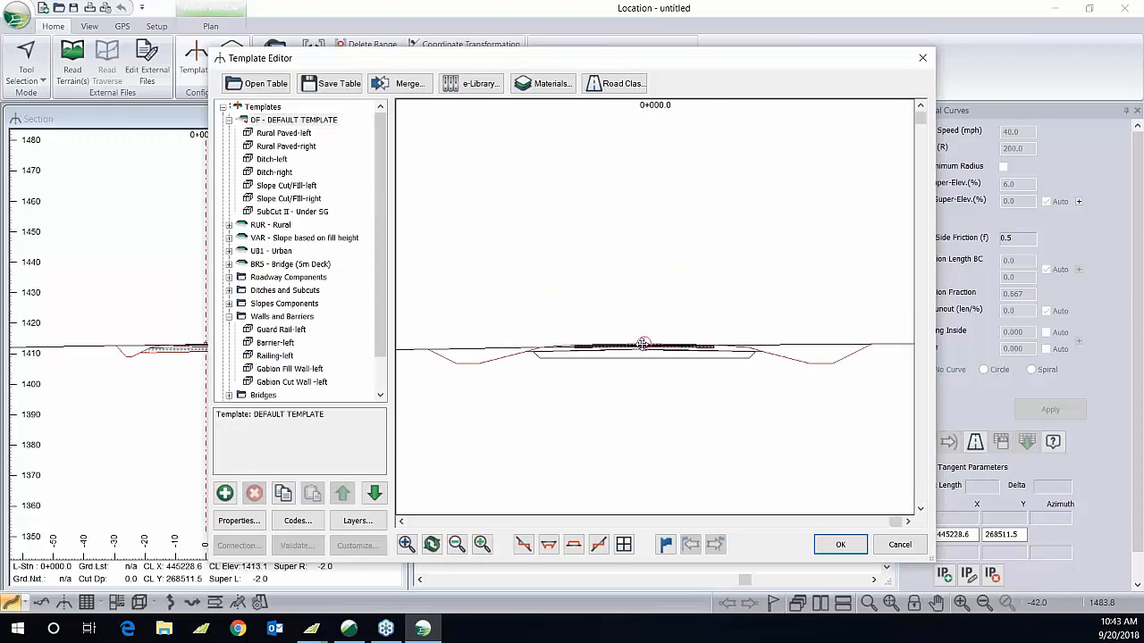
left_click(844, 544)
left_click(583, 356)
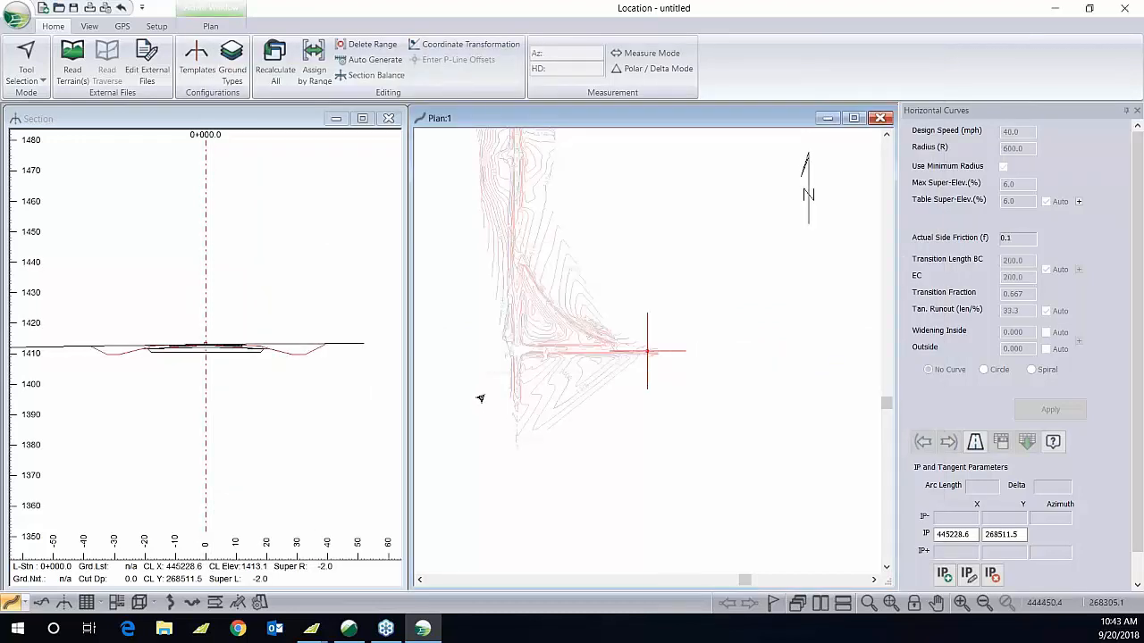
mouse_move(479, 399)
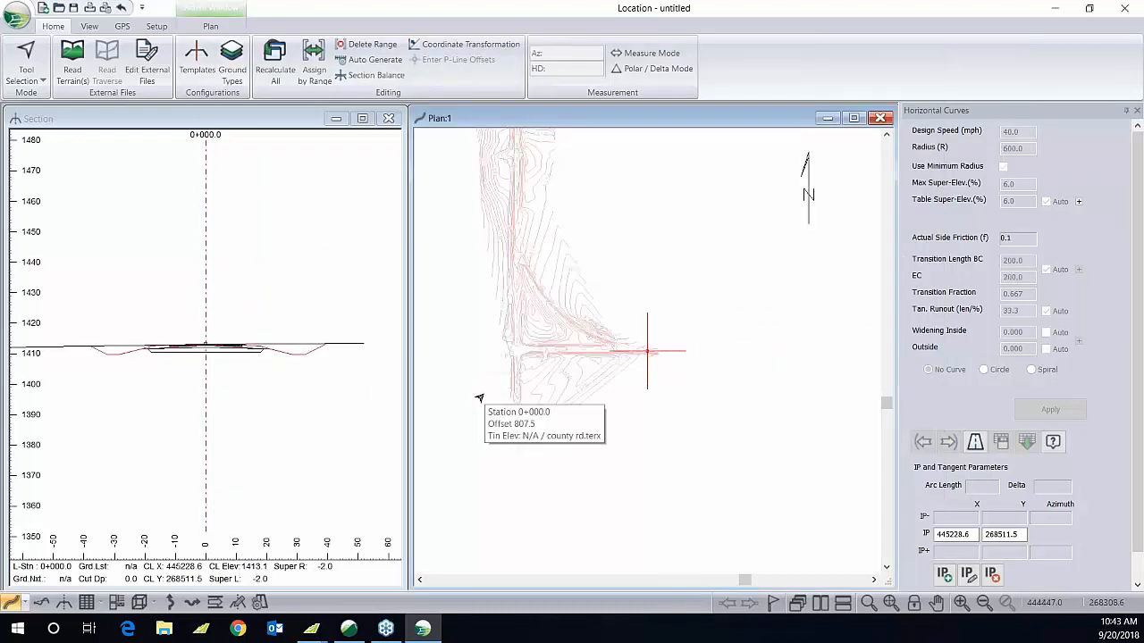
scroll(630, 387, "up", 1)
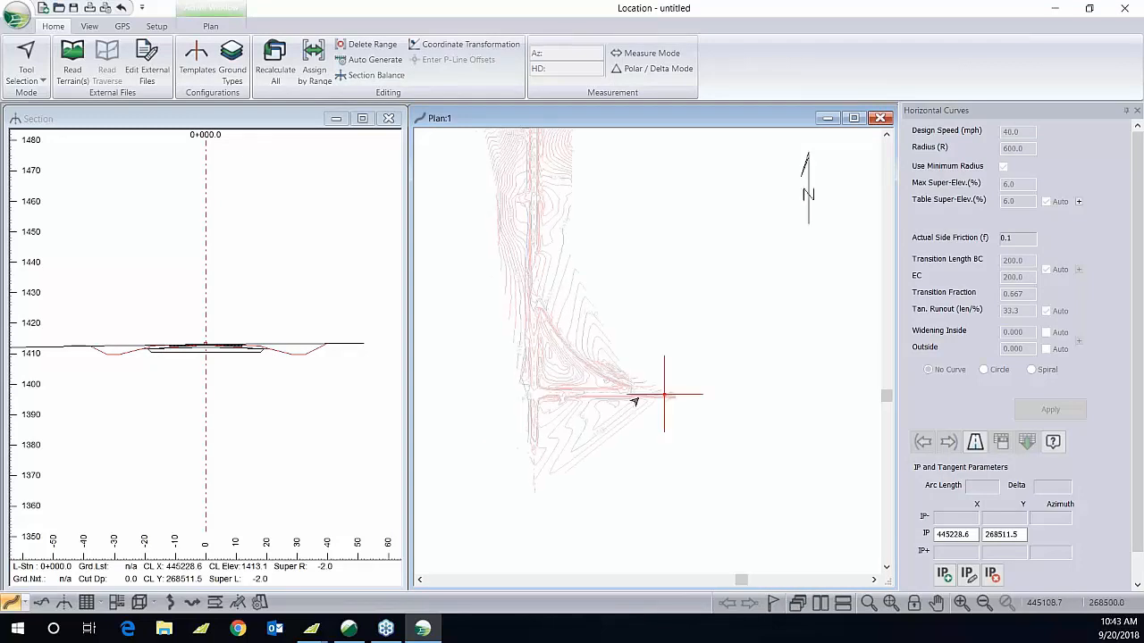
right_click(633, 400)
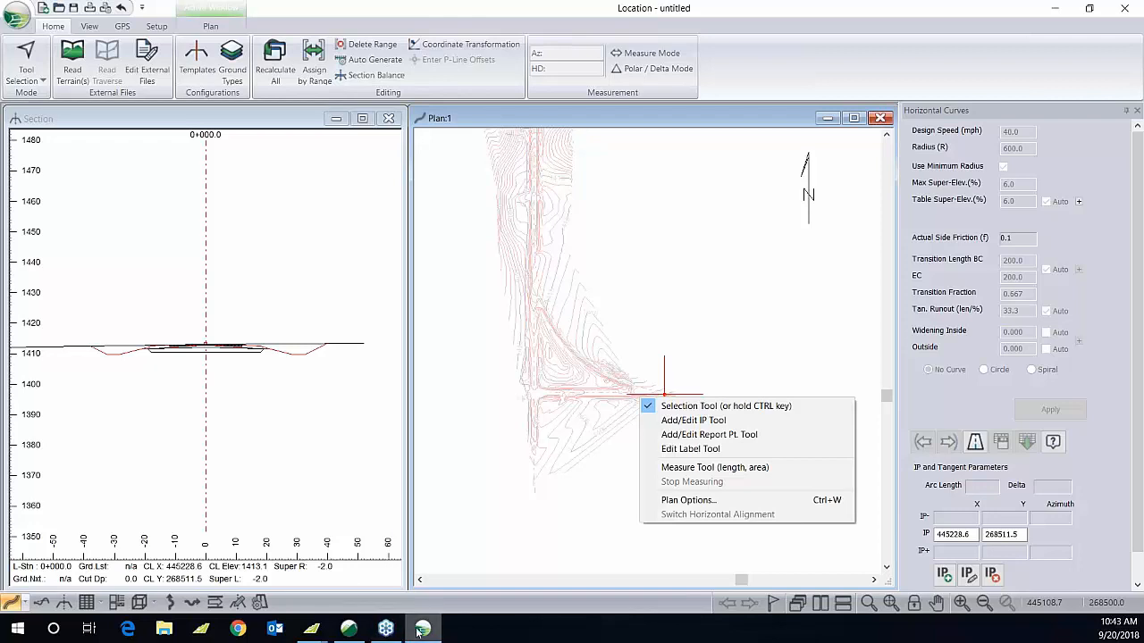
Step: Switch to the Terrain window and check the Insert File formats, filtering by New county rd, without importing a file
mouse_move(420, 631)
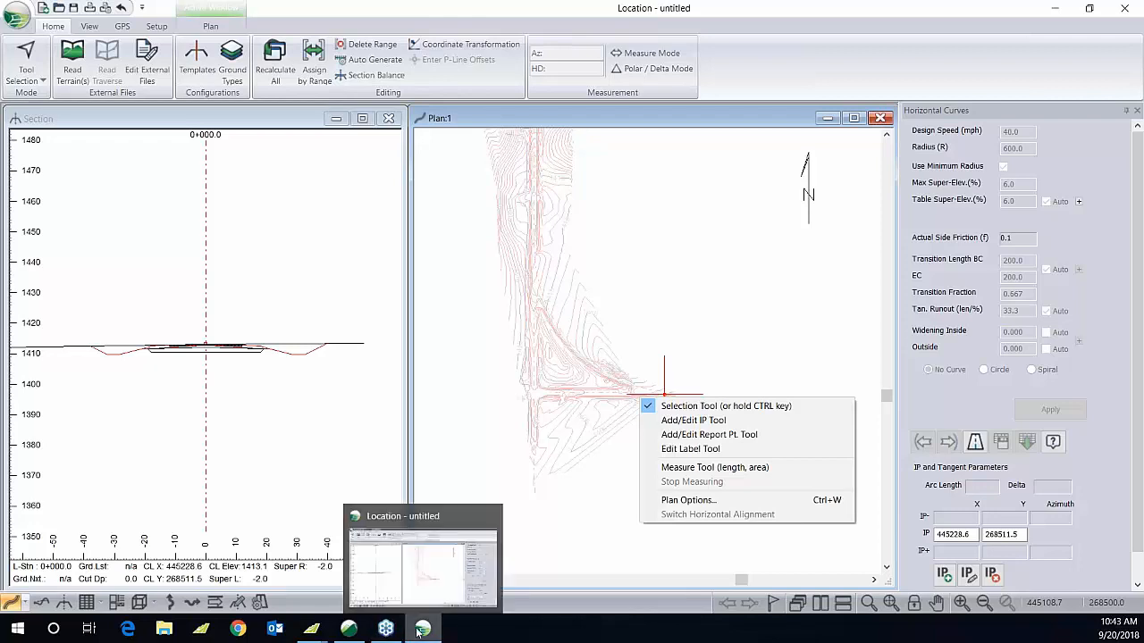
left_click(348, 629)
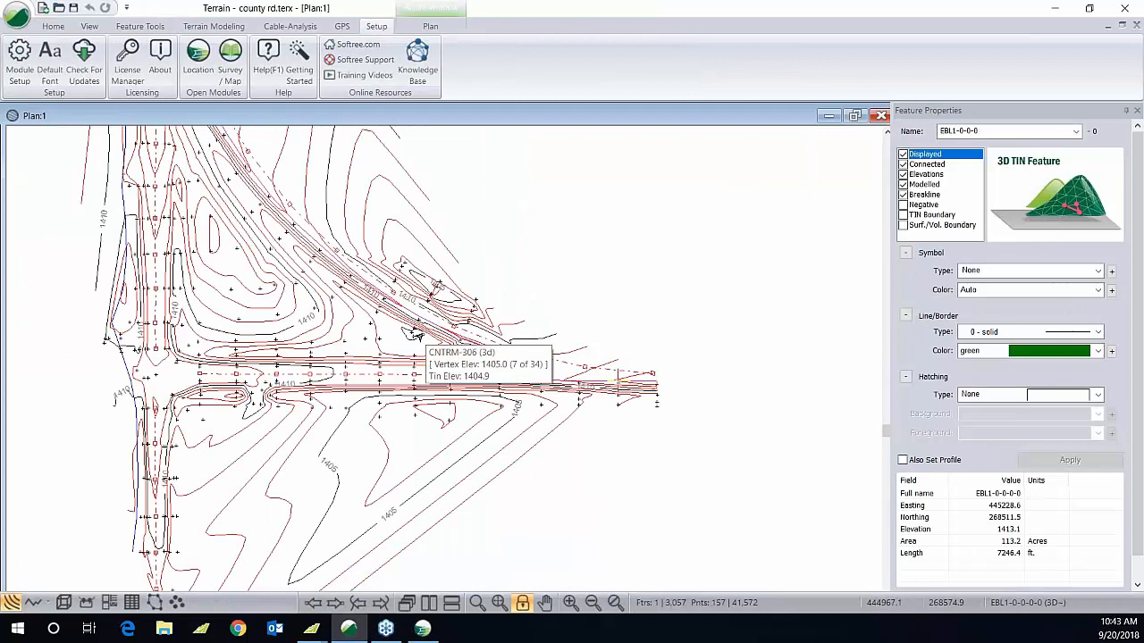
left_click(54, 27)
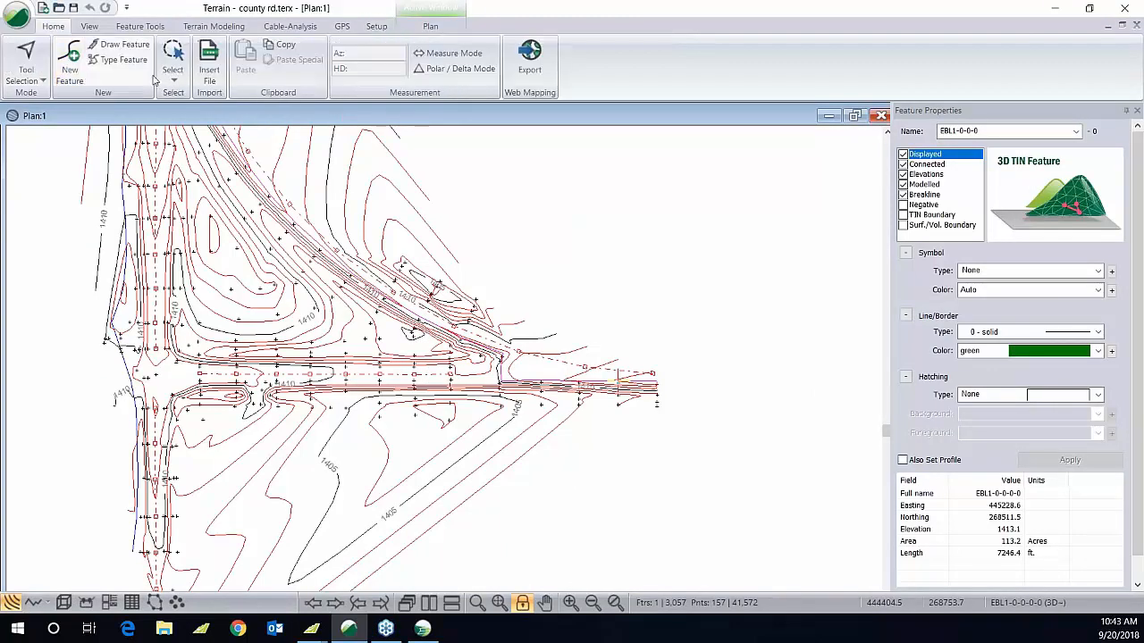
left_click(206, 65)
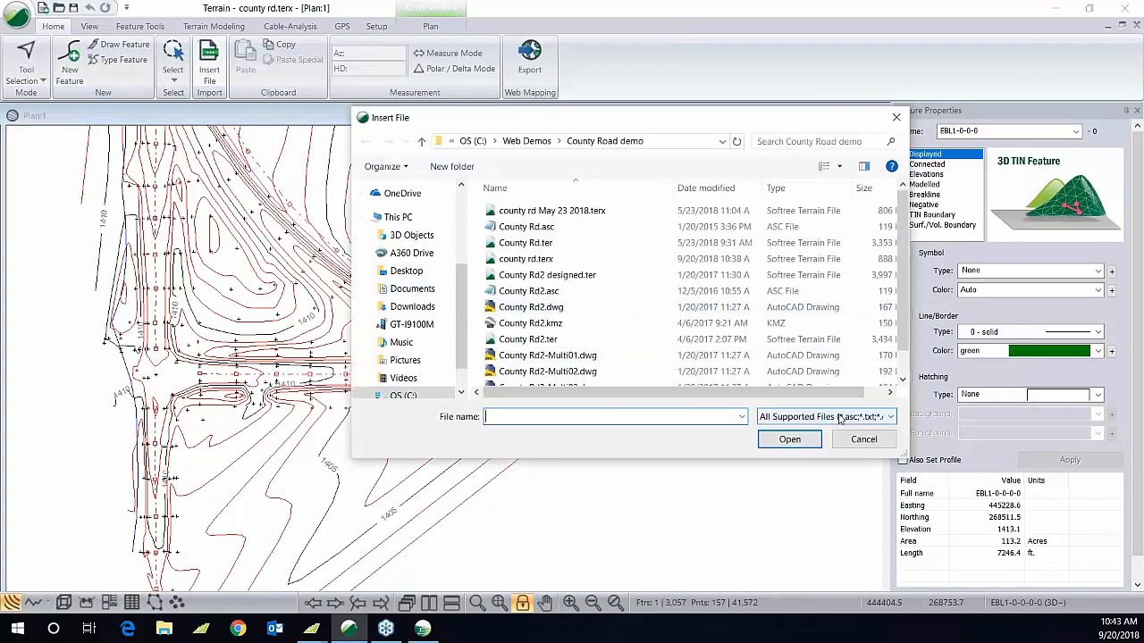
left_click(840, 417)
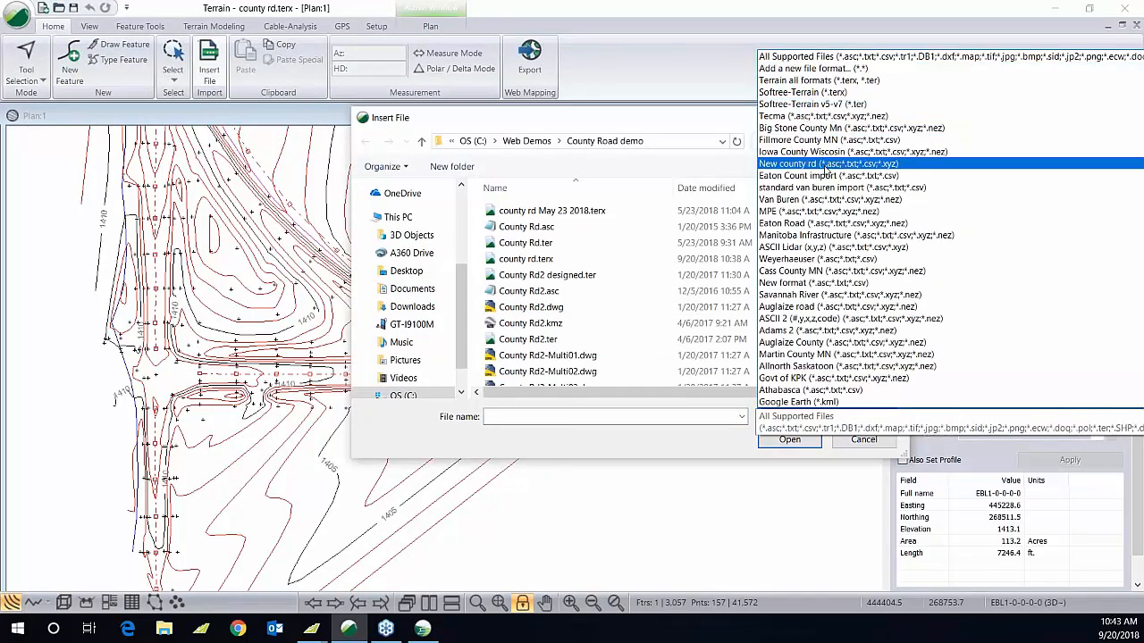
left_click(827, 166)
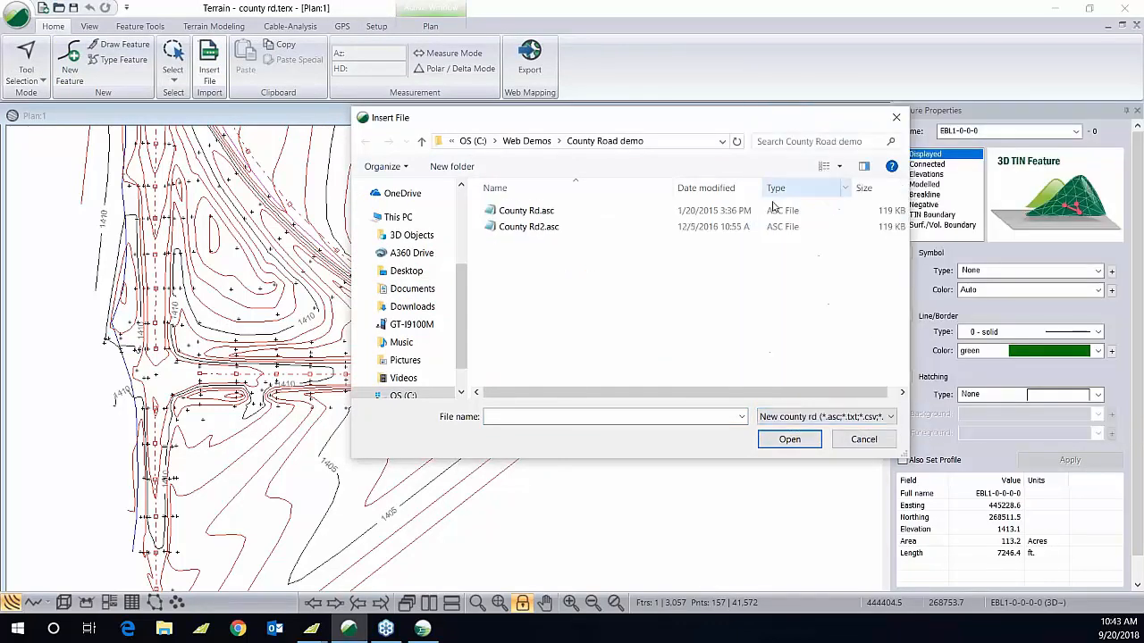
left_click(864, 438)
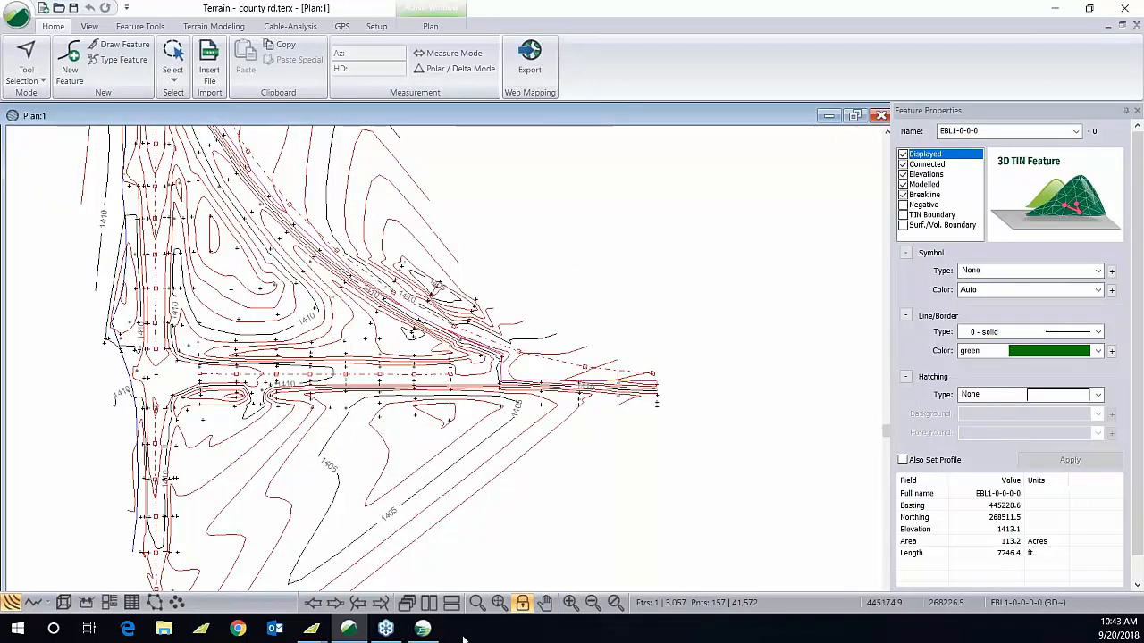
Step: Switch back to the Location window and reload the modified external files
left_click(423, 631)
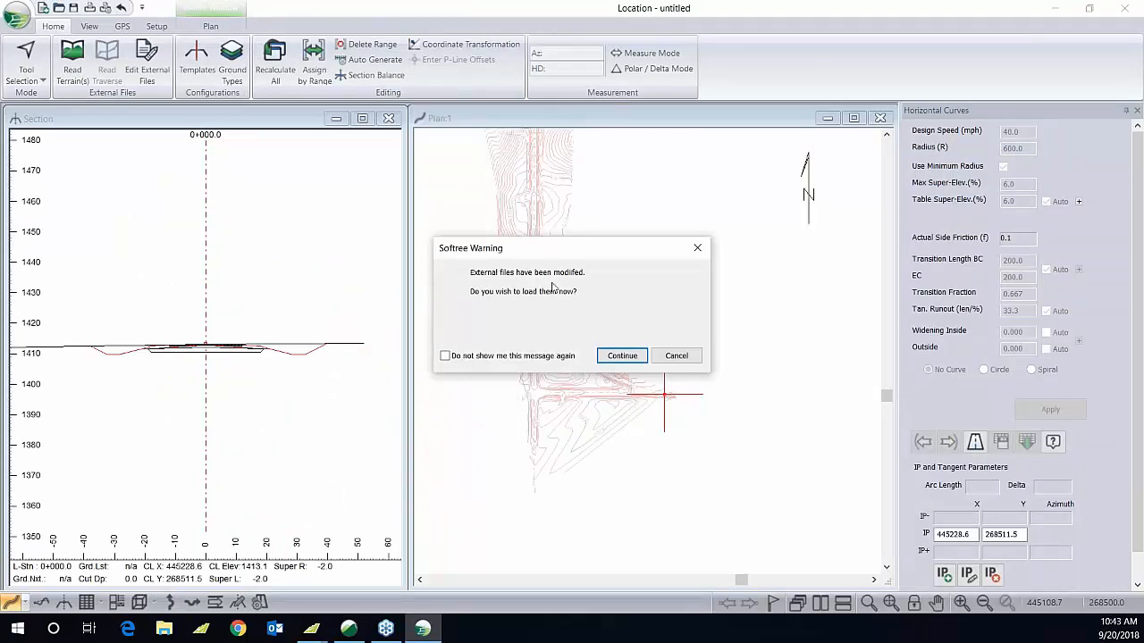
left_click(622, 356)
left_click(577, 354)
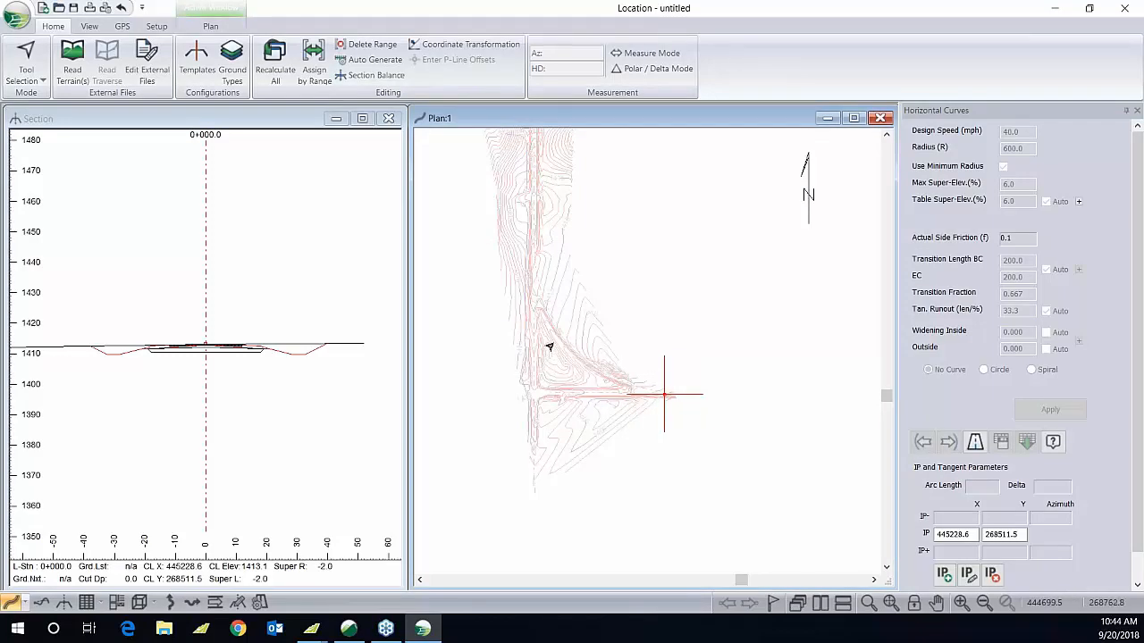
Step: Activate the Add/Edit IP Tool for the plan view and lock the plan scale at 1200
middle_click_drag(586, 350, 595, 378)
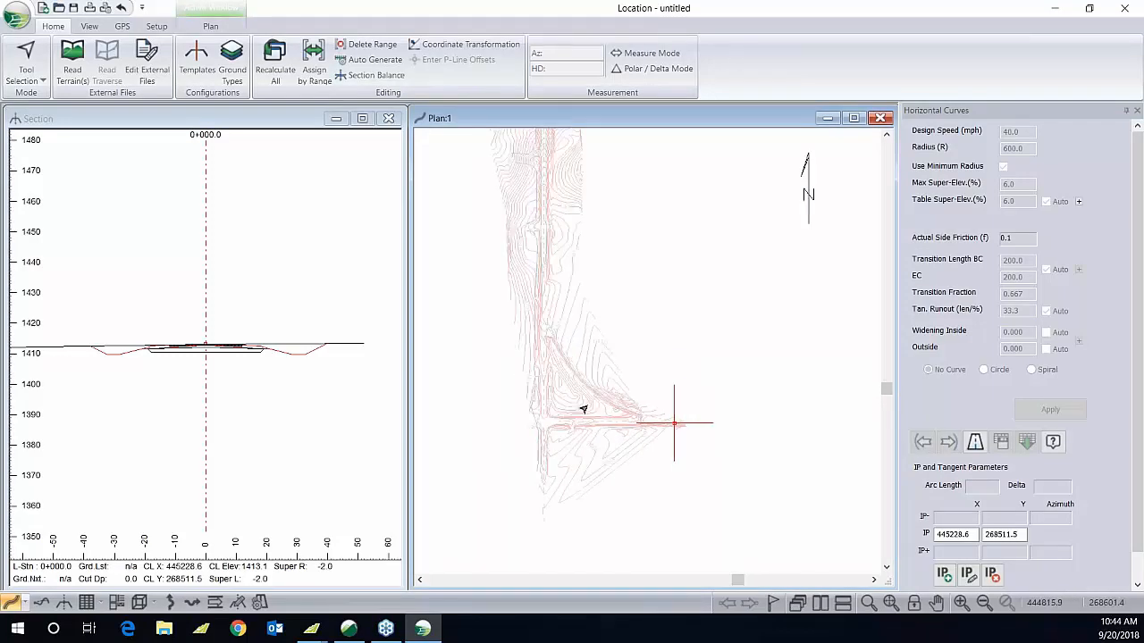
right_click(585, 409)
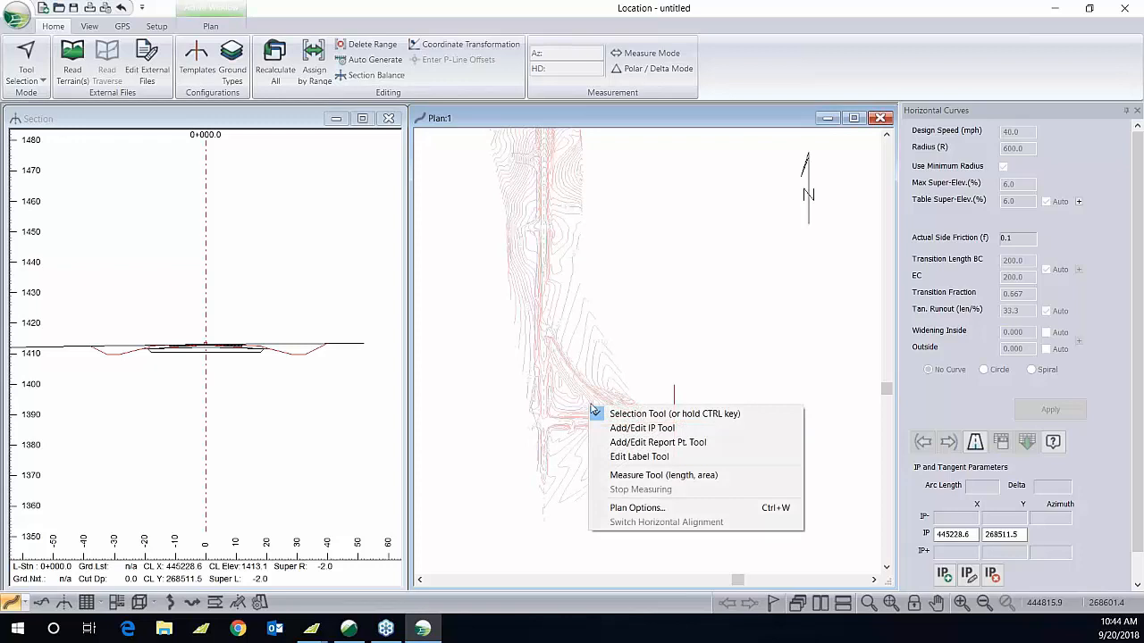
left_click(638, 432)
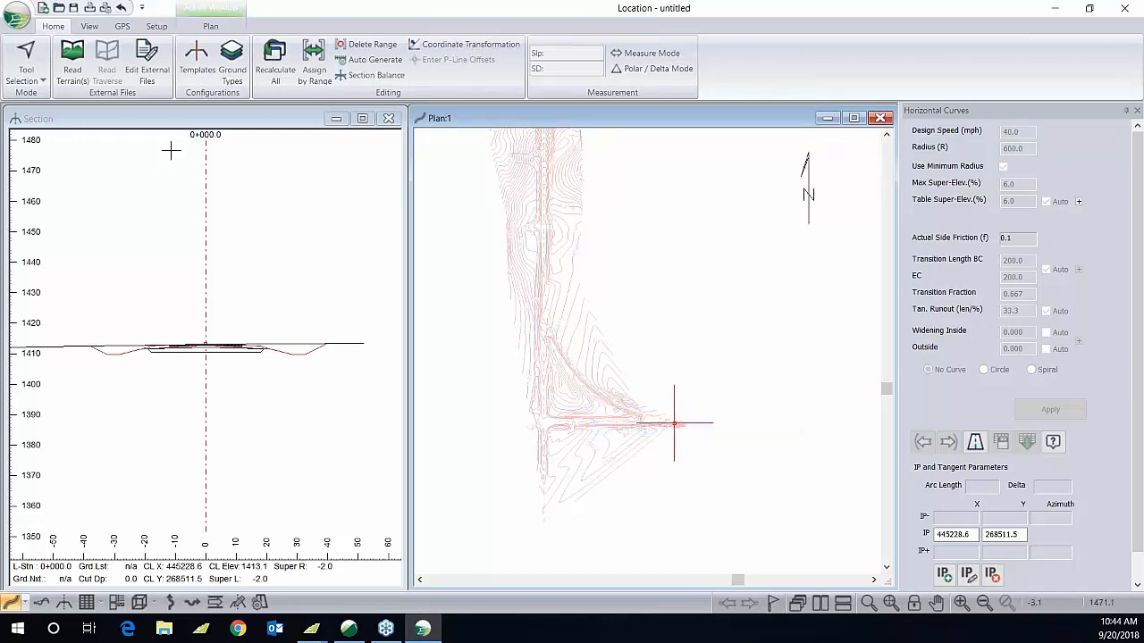
left_click(90, 27)
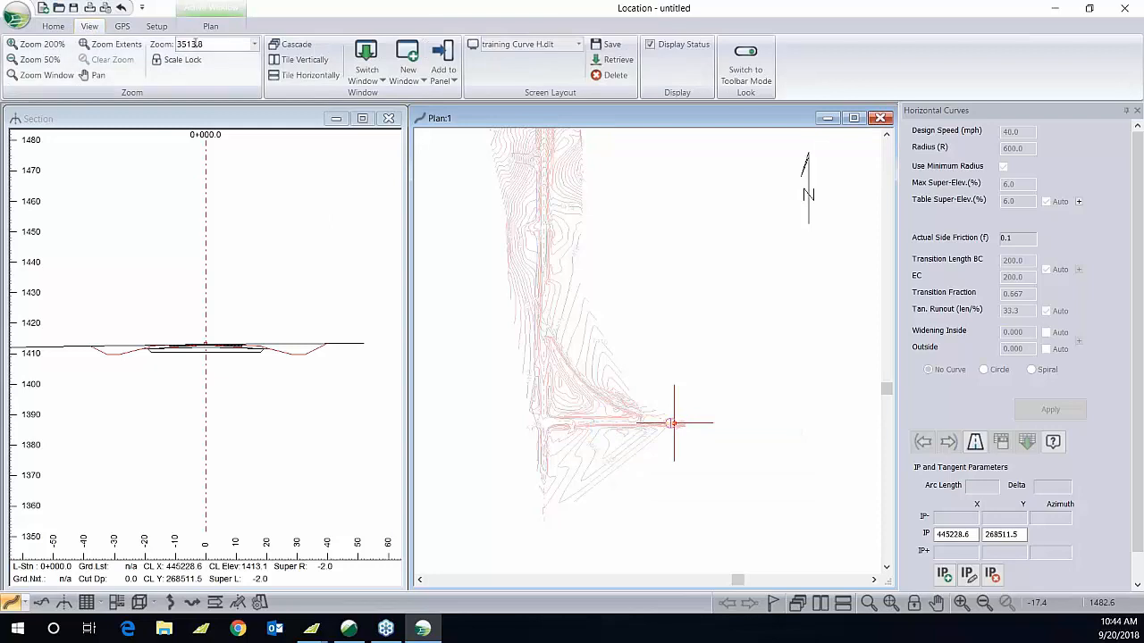
left_click(255, 47)
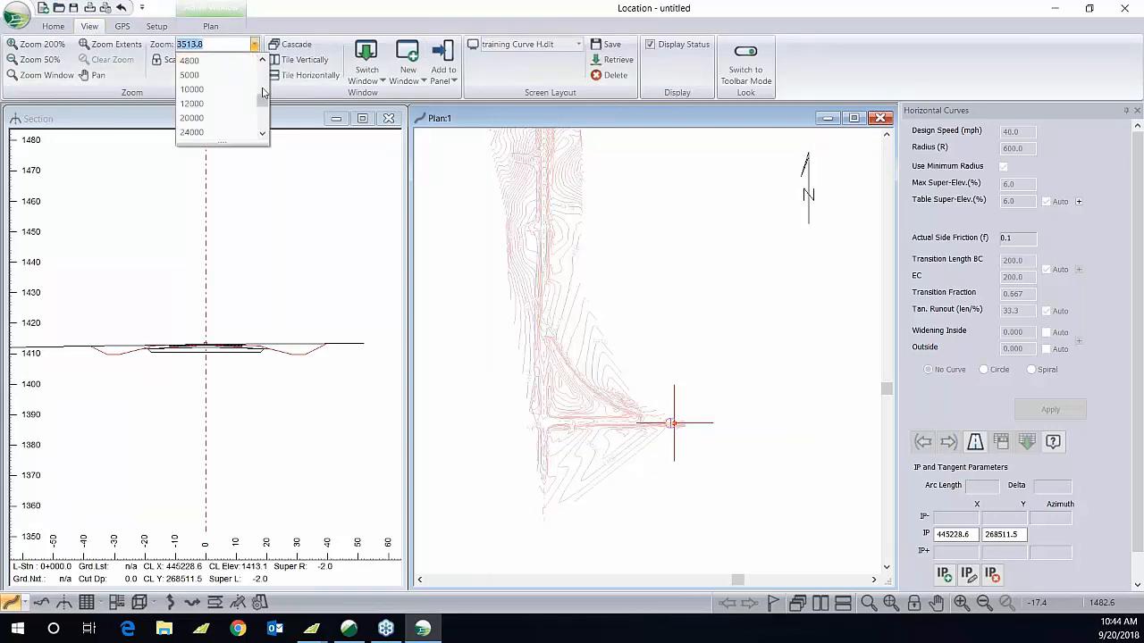
left_click_drag(263, 100, 264, 92)
left_click(215, 77)
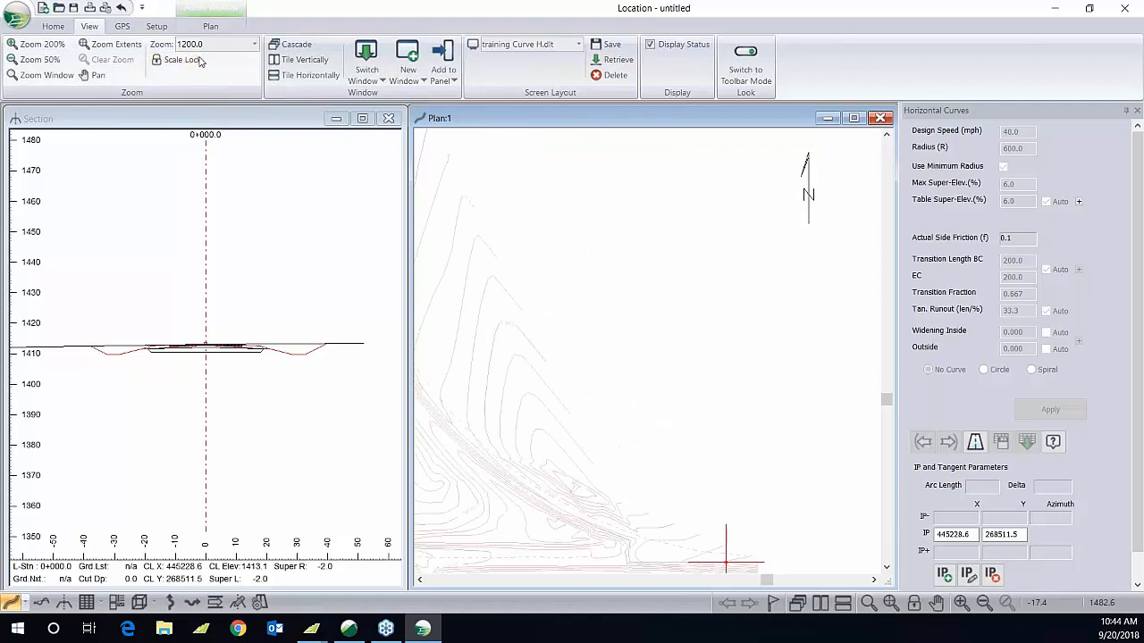
left_click(197, 61)
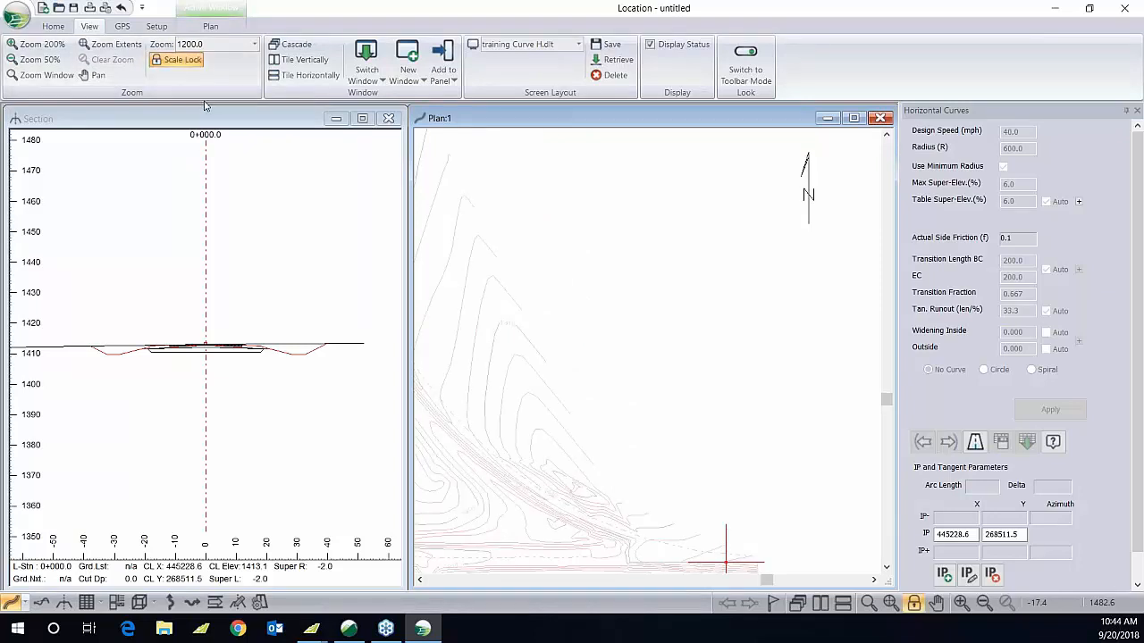
Step: Place the second alignment IP on the north-south road, north of the southern junction, at about X 444601.5, Y 268732.1
middle_click_drag(514, 424, 637, 293)
middle_click_drag(679, 449, 552, 389)
scroll(536, 388, "up", 2)
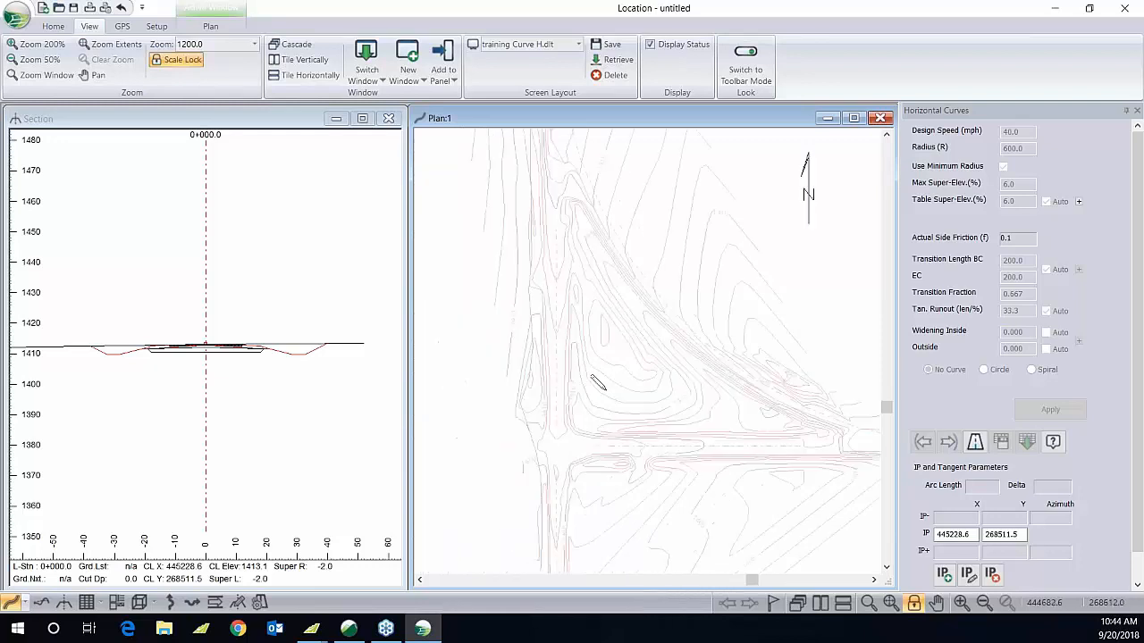
left_click(596, 389)
left_click(556, 317)
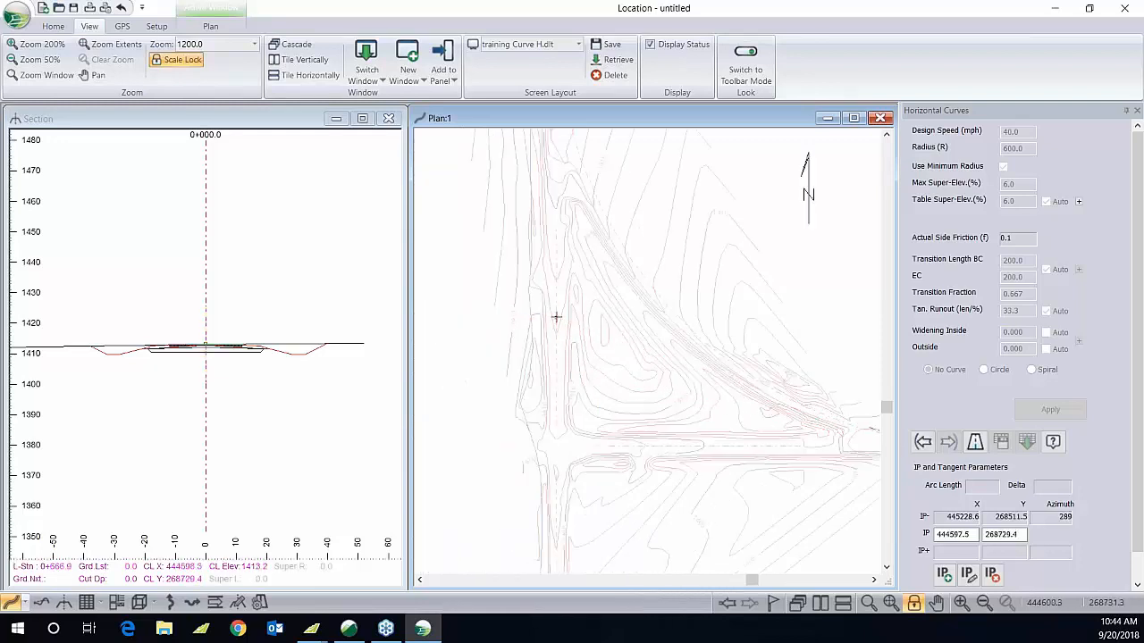
Step: Extend the alignment with an IP at the northern junction, about X 444604, Y 271077, and an end IP on the westbound road, about X 443414, Y 271068
middle_click_drag(595, 147, 575, 488)
scroll(590, 402, "down", 3)
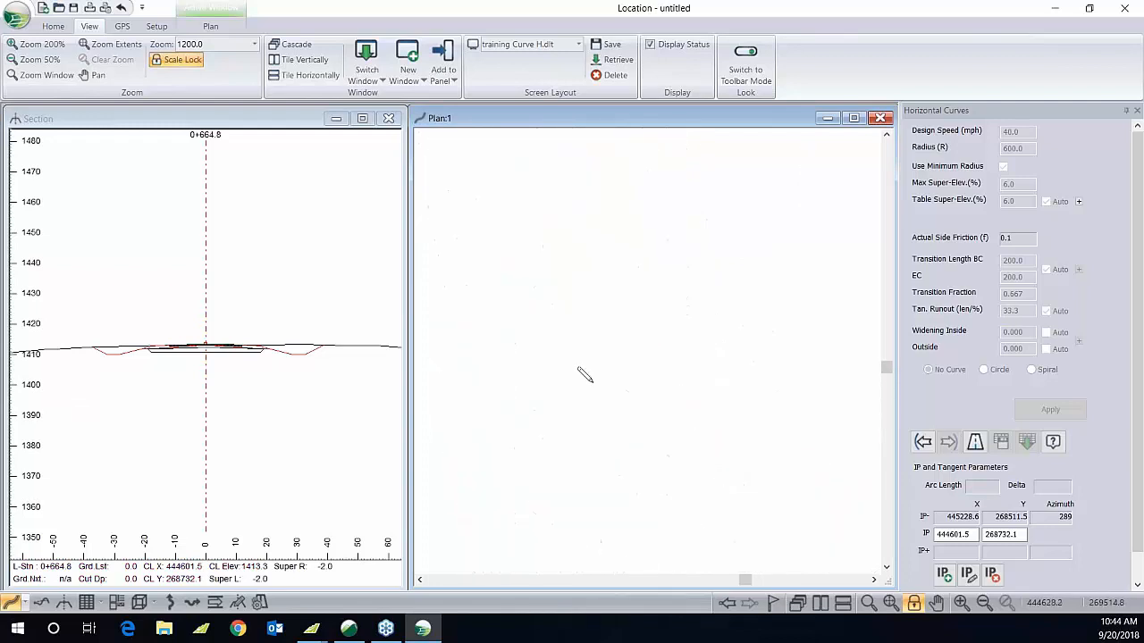
scroll(576, 364, "down", 1)
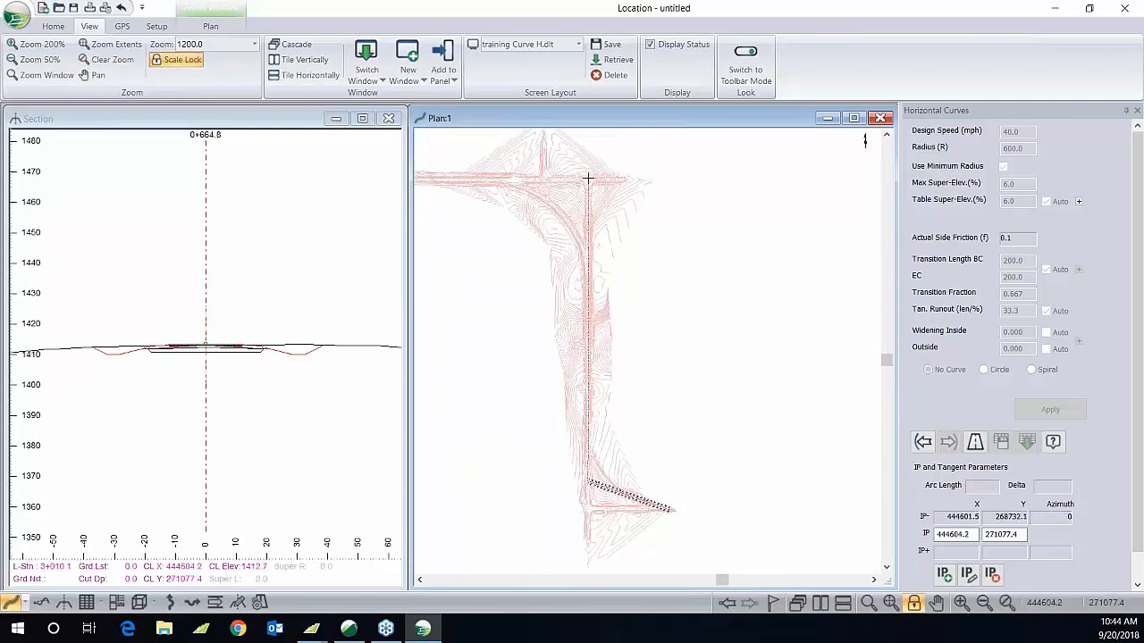
middle_click_drag(529, 199, 670, 265)
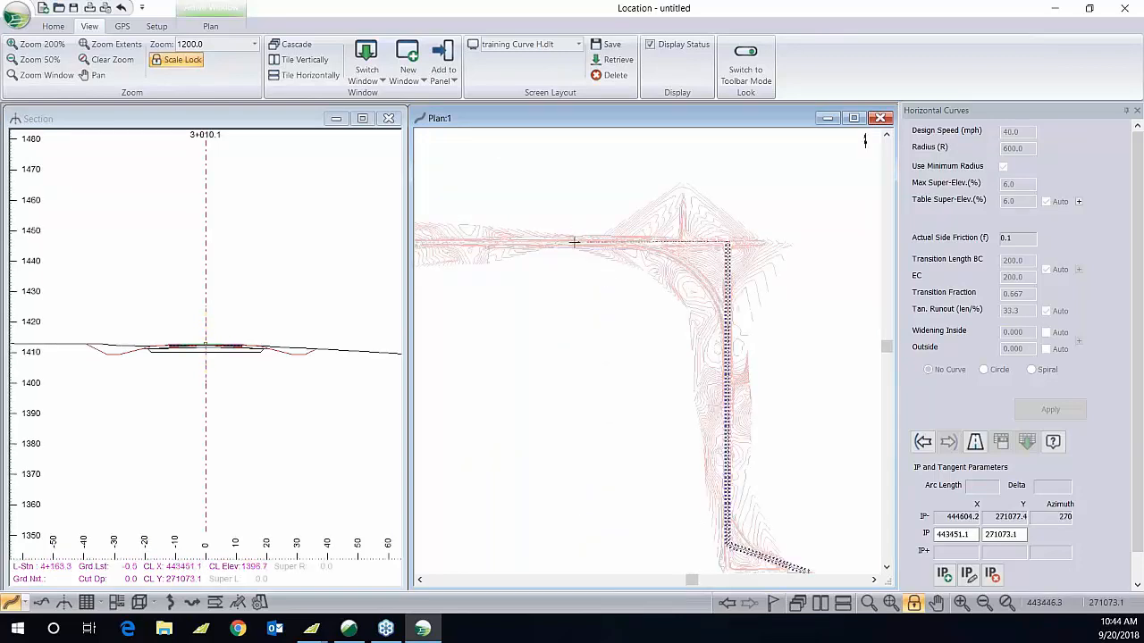
left_click(575, 242)
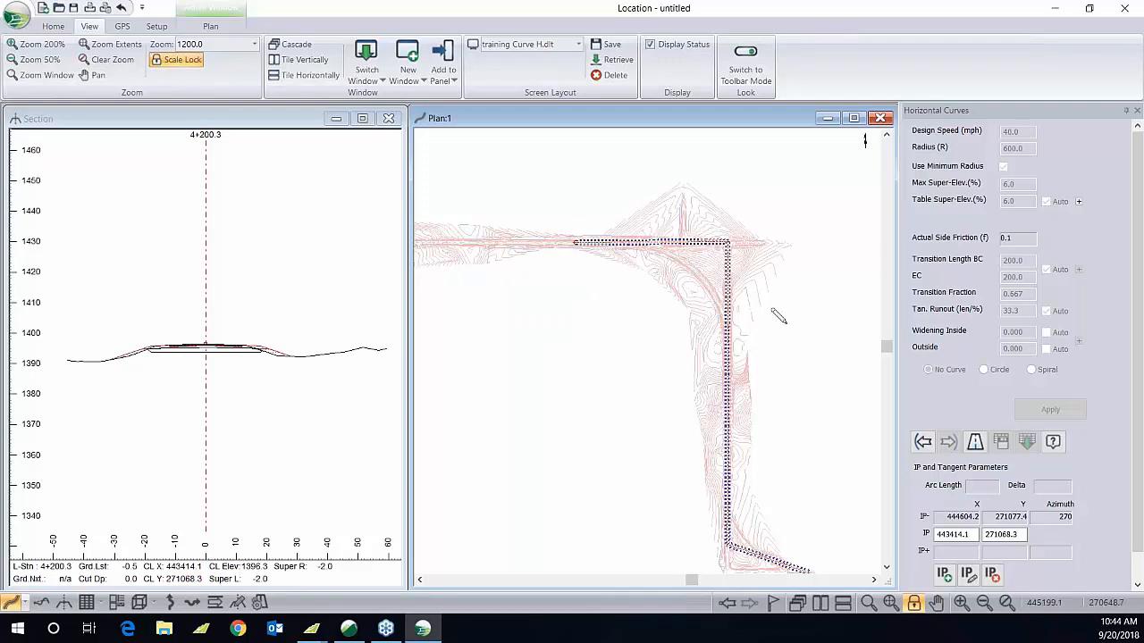
Step: Apply the default circular curve to the IP near the southern junction with a design speed of 50 mph
middle_click_drag(725, 382, 635, 478)
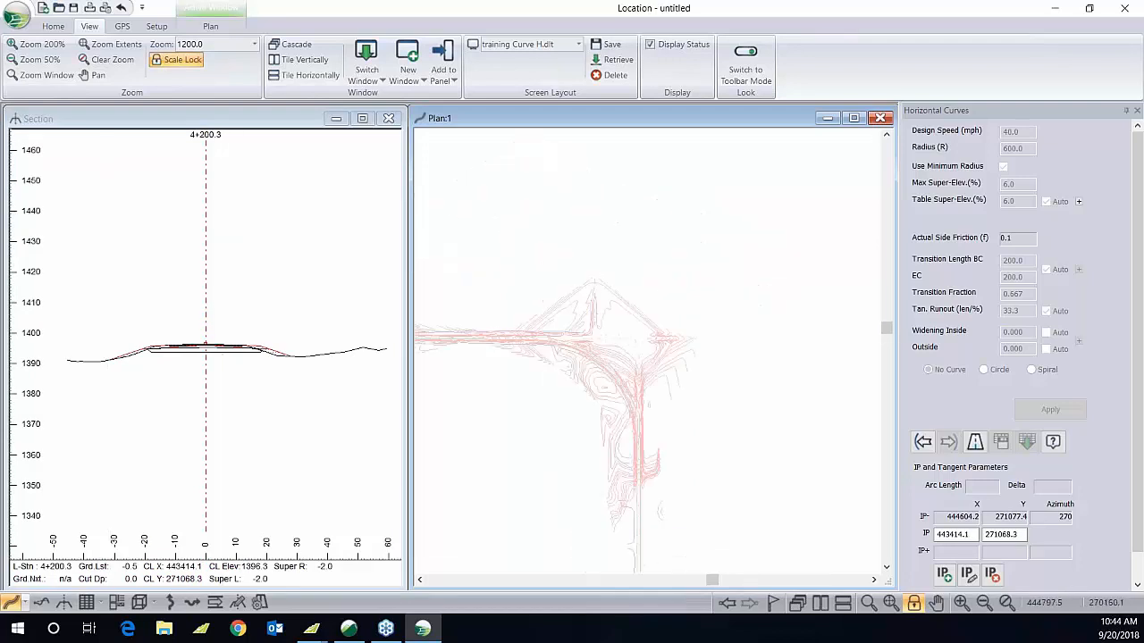
scroll(613, 327, "up", 5)
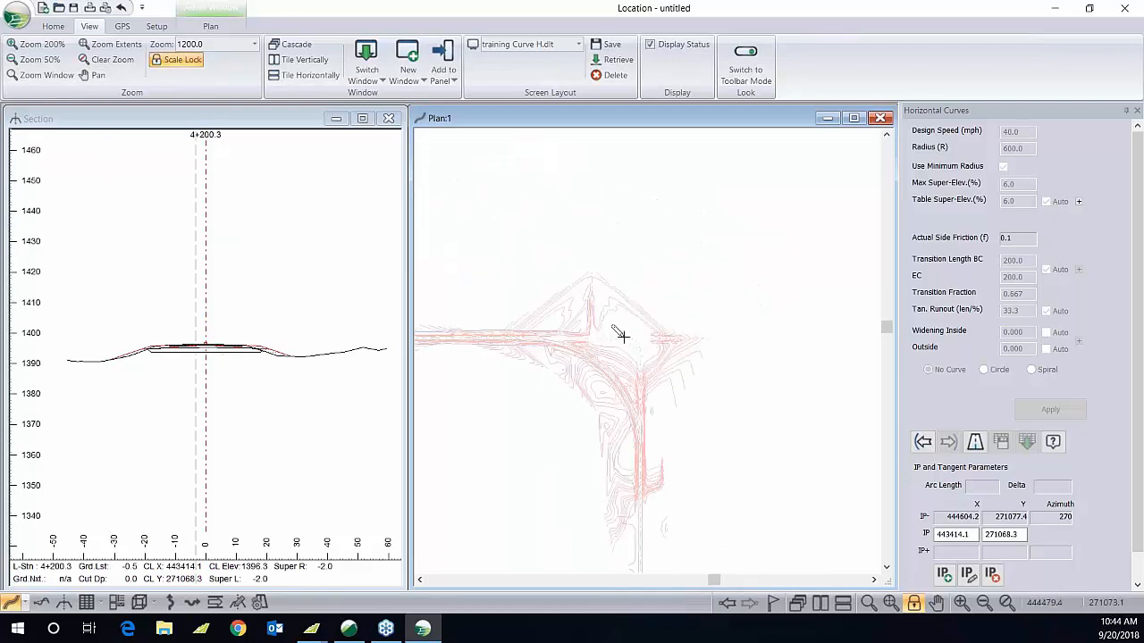
left_click(925, 447)
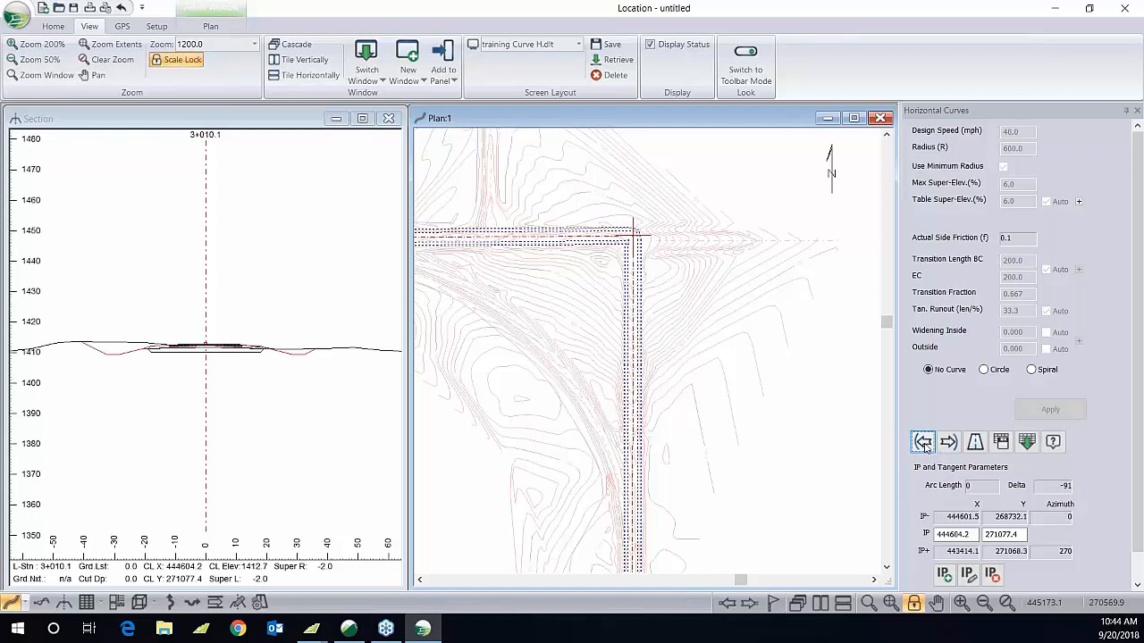
left_click(924, 444)
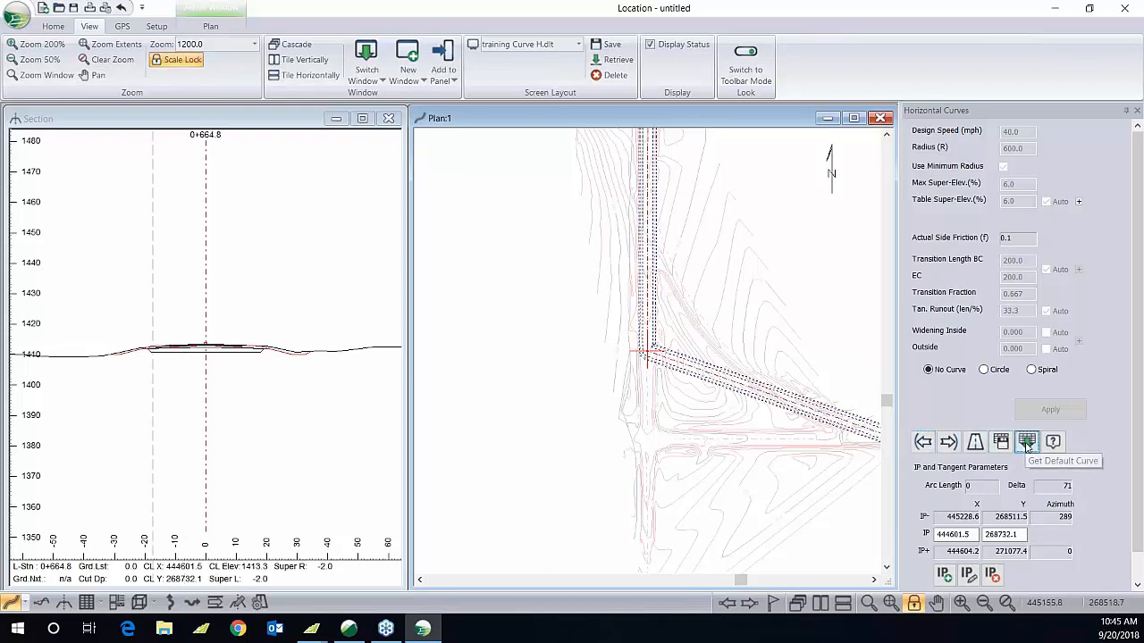
left_click(1025, 442)
double_click(1027, 131)
type("50")
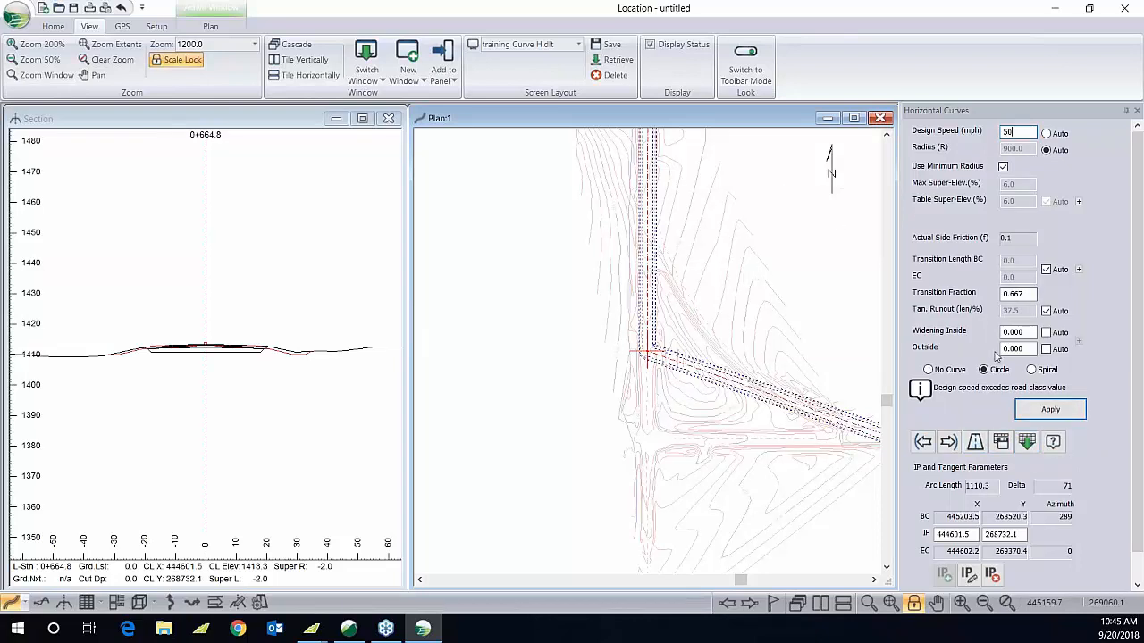
left_click(1051, 410)
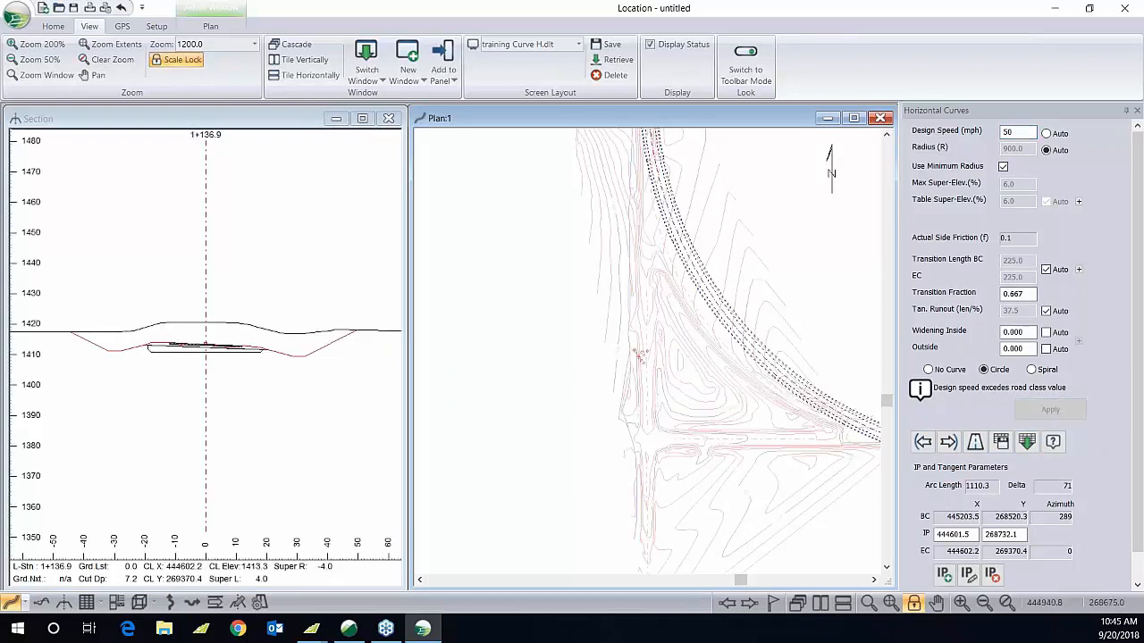
Step: Set the county two lane road class design speed to 50 mph and recalculate the entire design
middle_click_drag(779, 361, 658, 378)
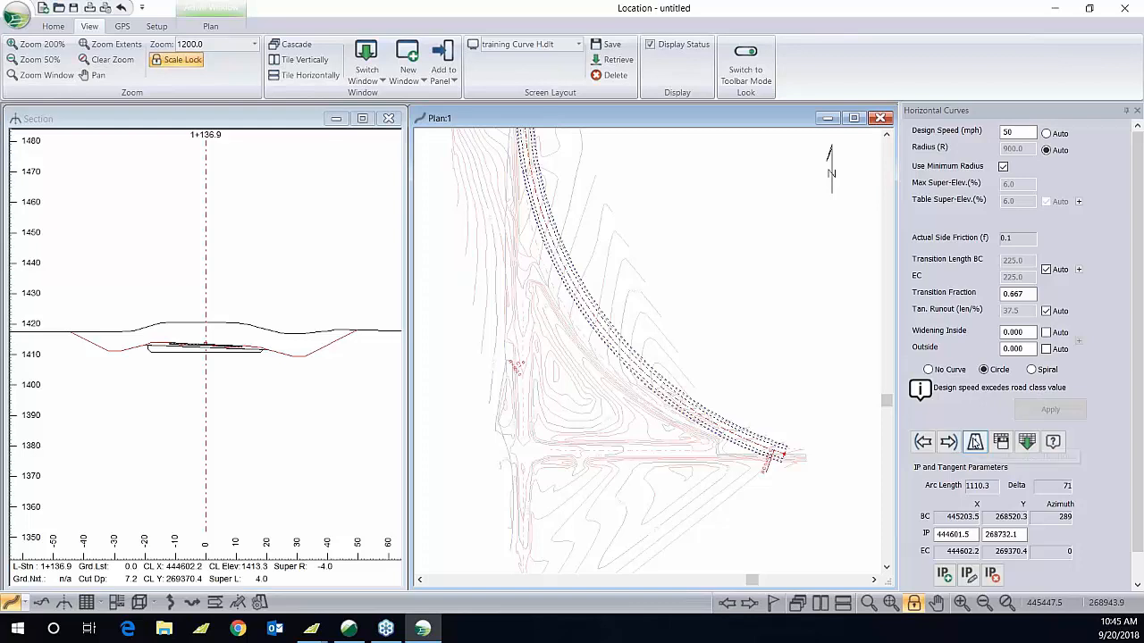
left_click(975, 441)
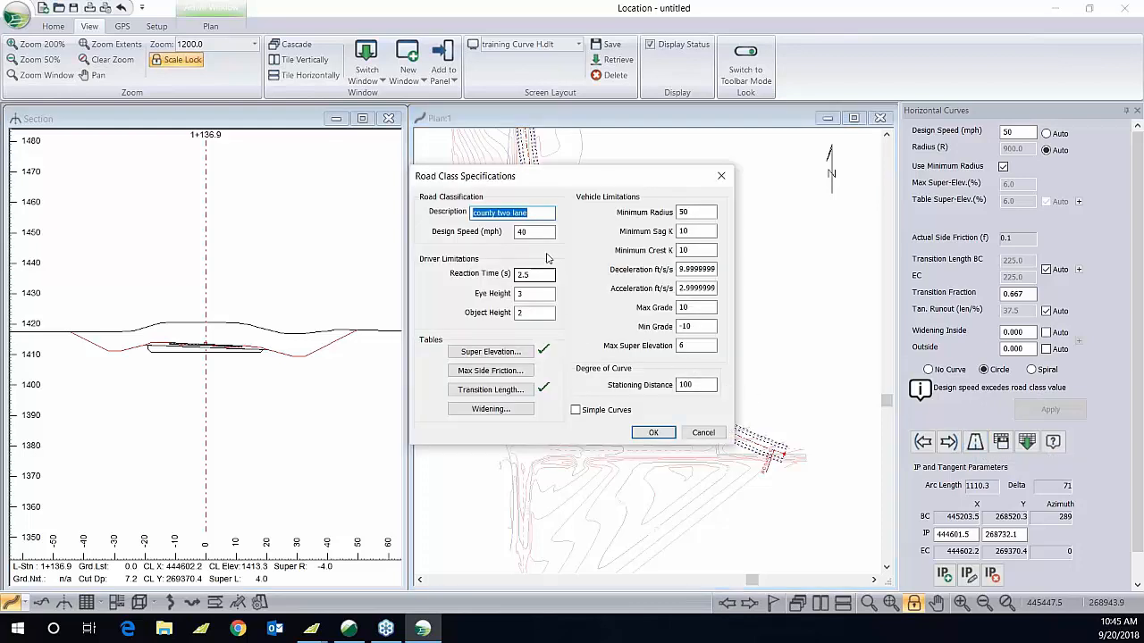
left_click(534, 232)
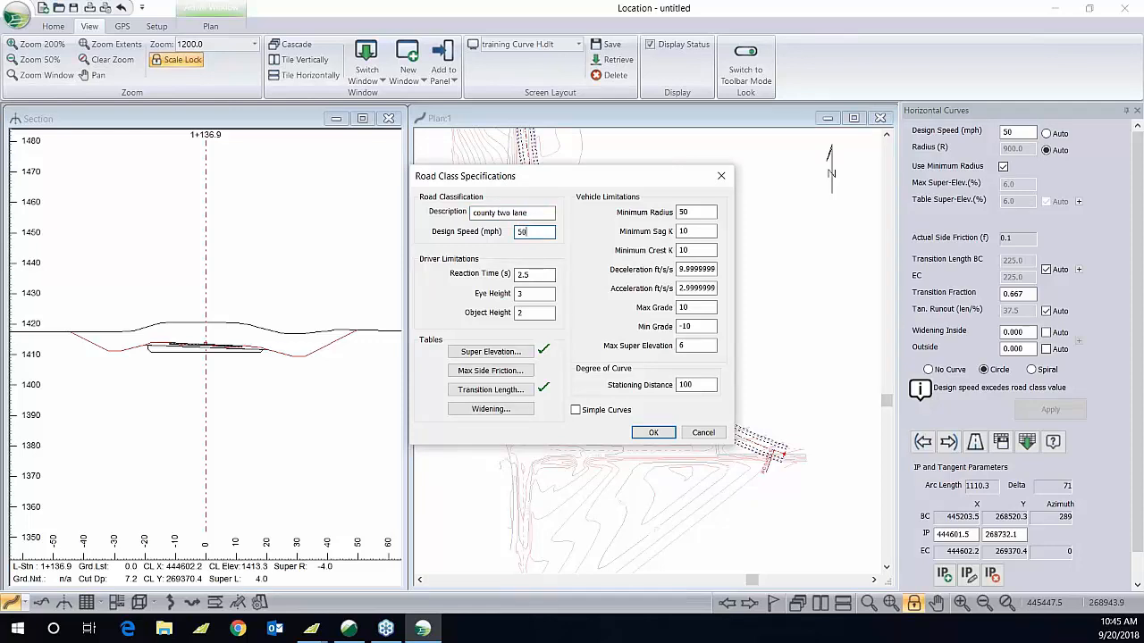
type("50")
left_click(653, 433)
left_click(692, 354)
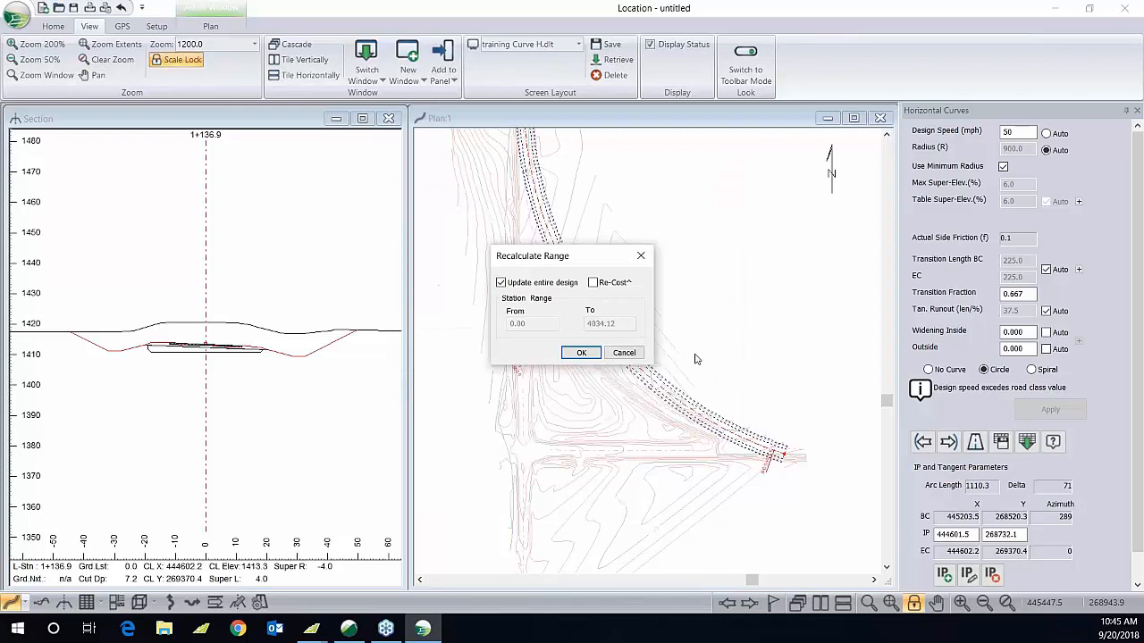
left_click(583, 353)
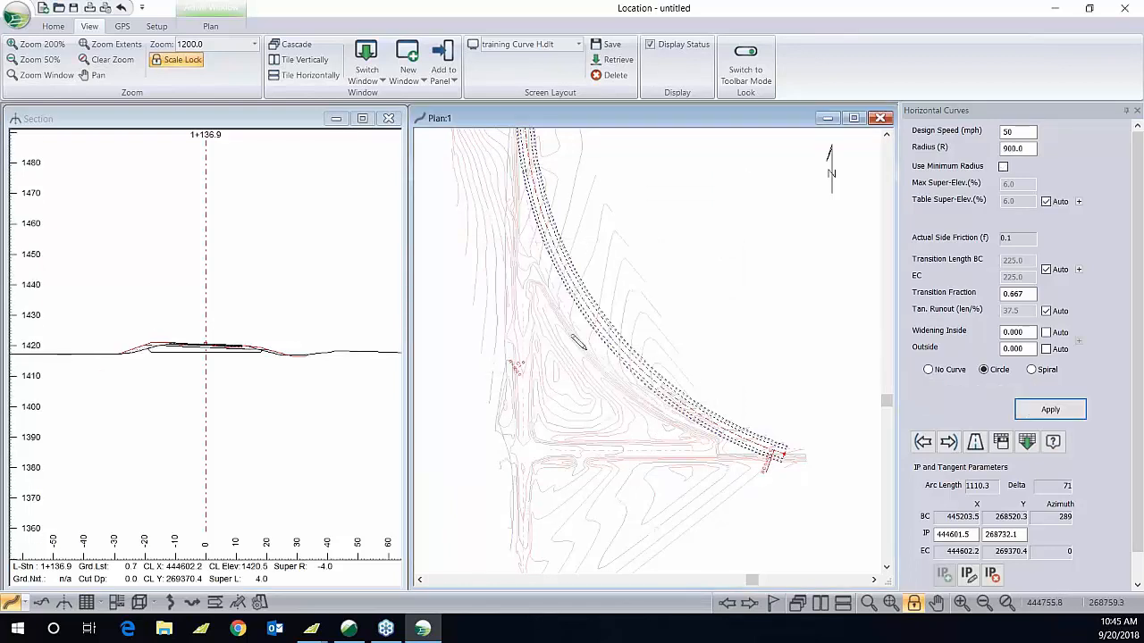
Step: Apply the default circular curve to the IP at the northern junction, with 50 mph design speed and 900 radius
middle_click_drag(568, 293, 608, 419)
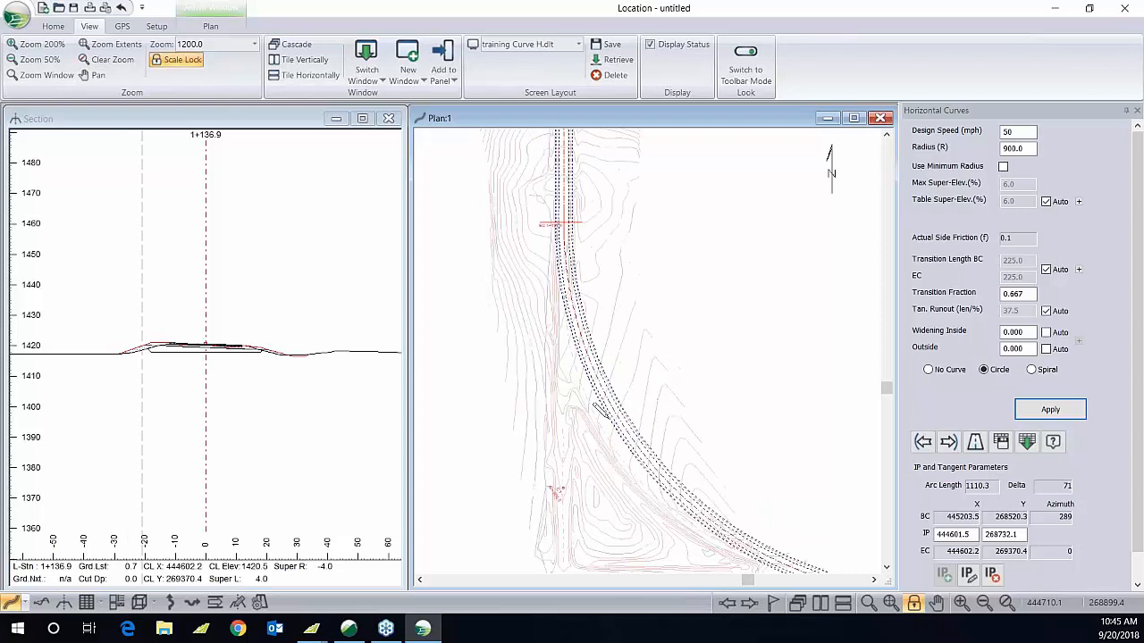
left_click(948, 441)
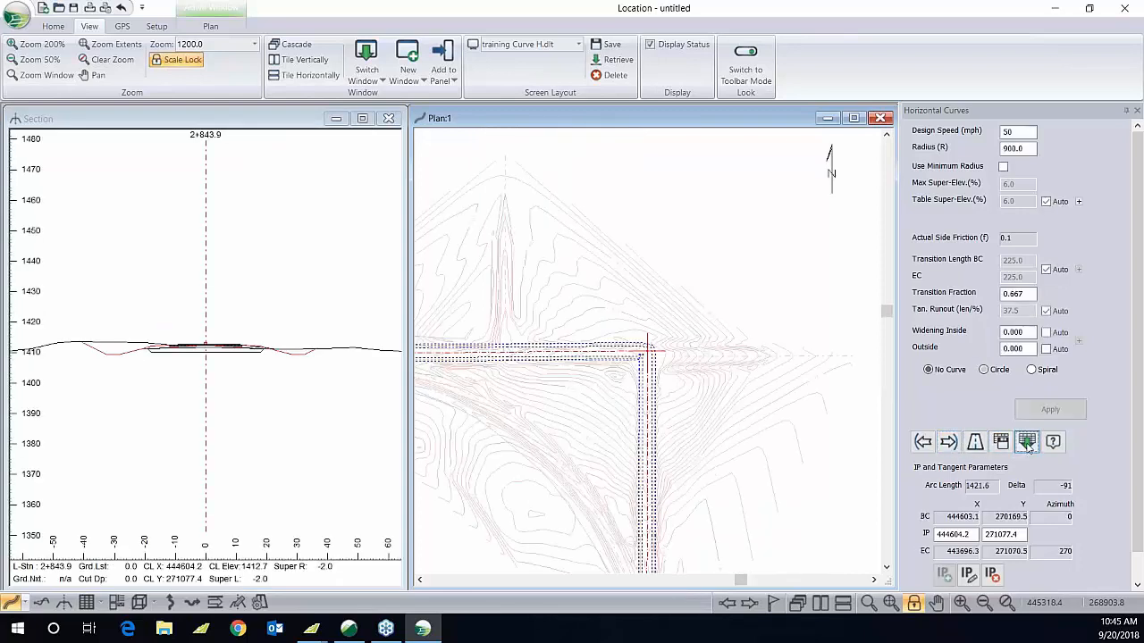
left_click(1050, 412)
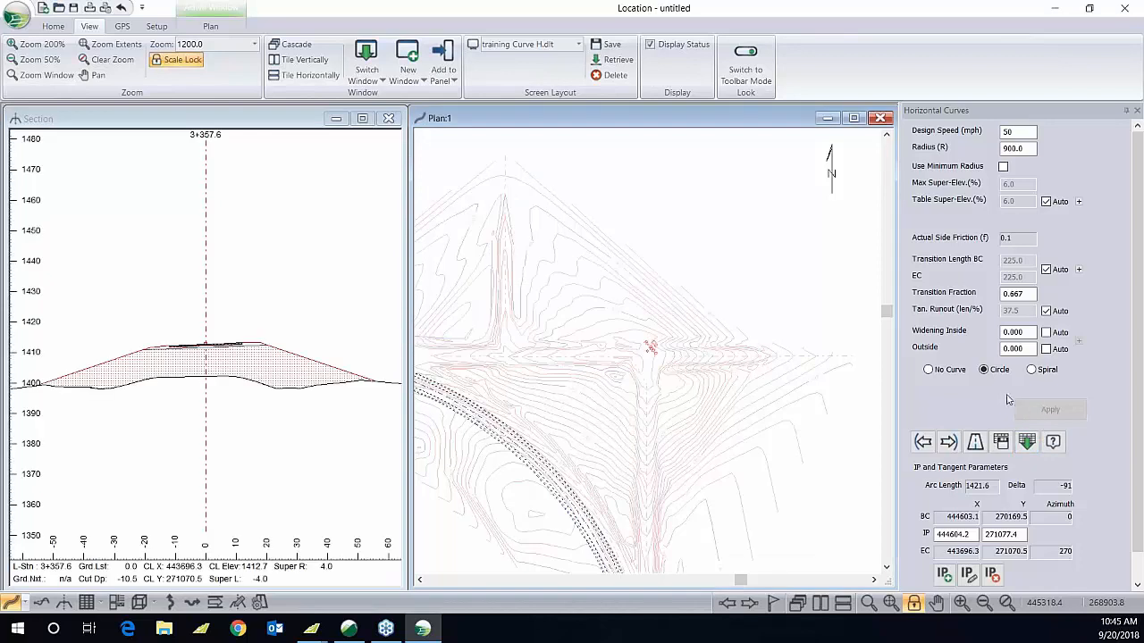
Step: Move the northern junction IP slightly southwest to about X 444600.3, Y 271057.3 so the curve follows the existing road
left_click(923, 442)
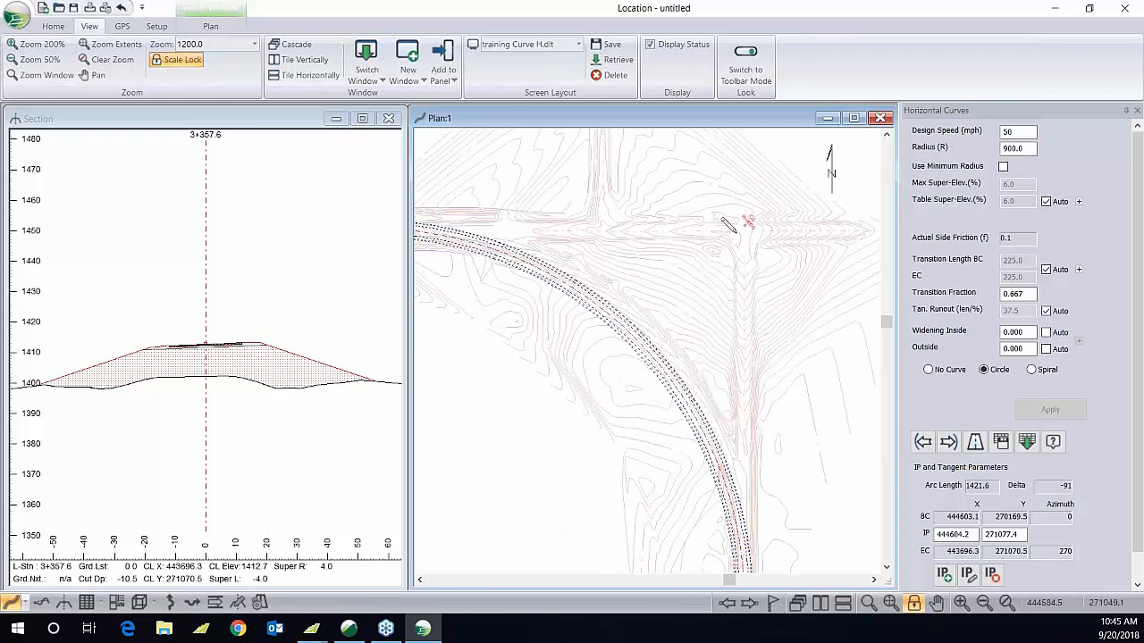
left_click_drag(747, 222, 742, 235)
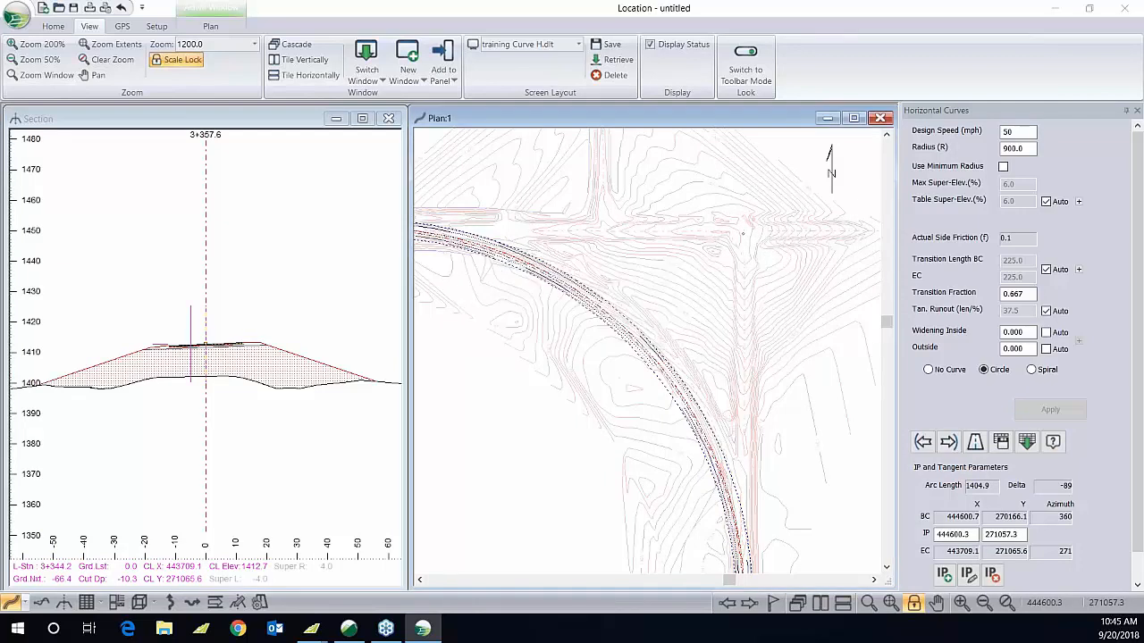
middle_click_drag(684, 406, 684, 304)
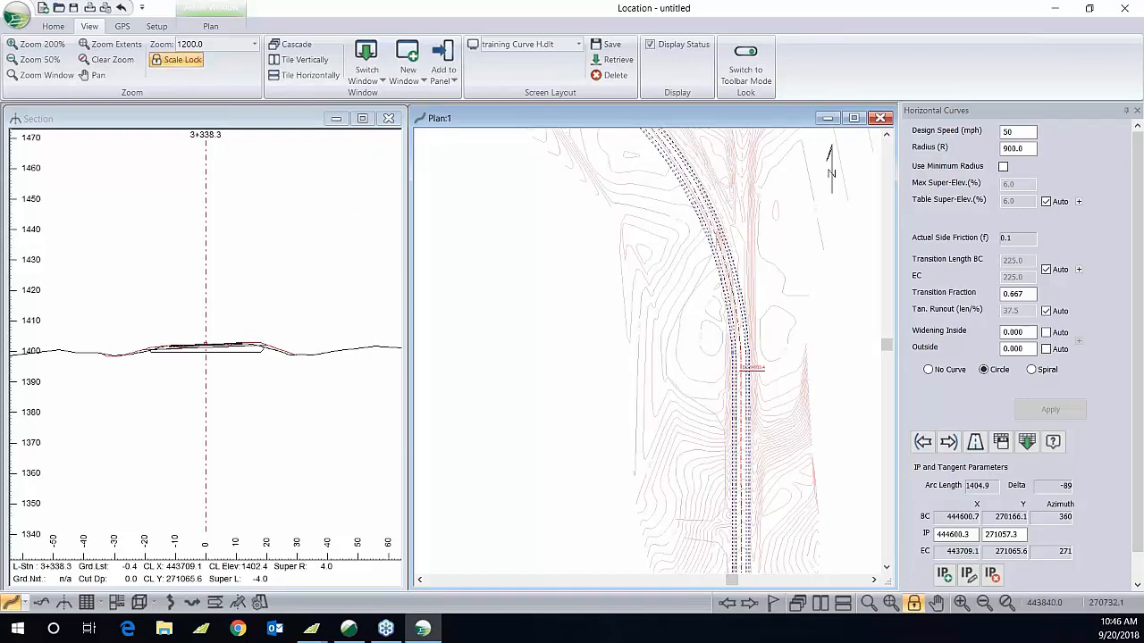
Step: Load the training Profile.dlt screen layout
left_click(578, 48)
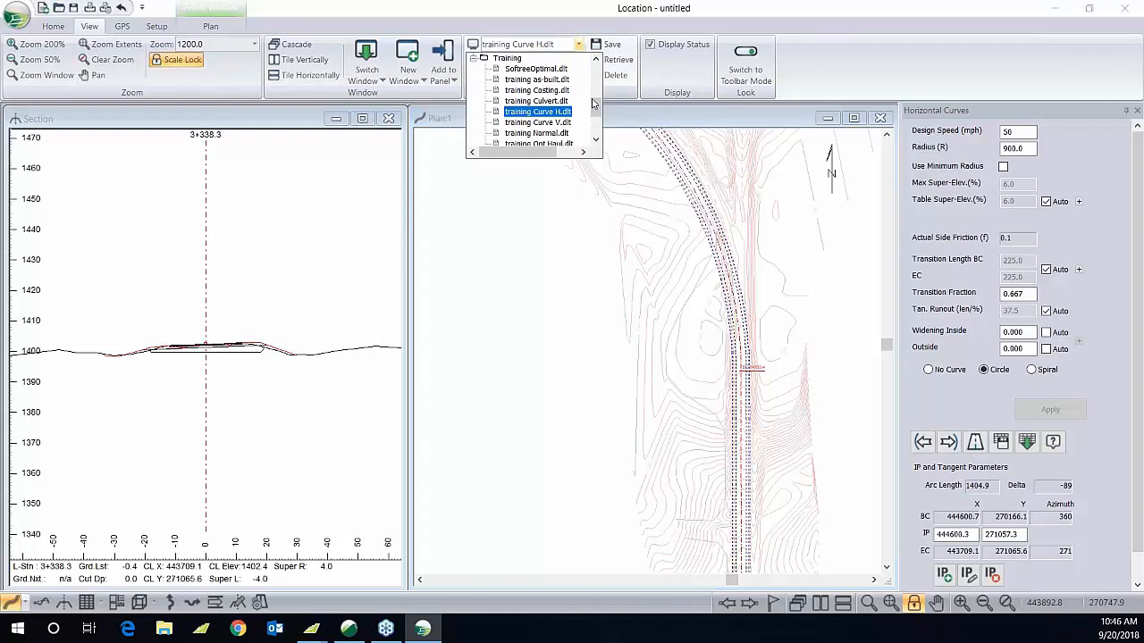
scroll(595, 117, "down", 3)
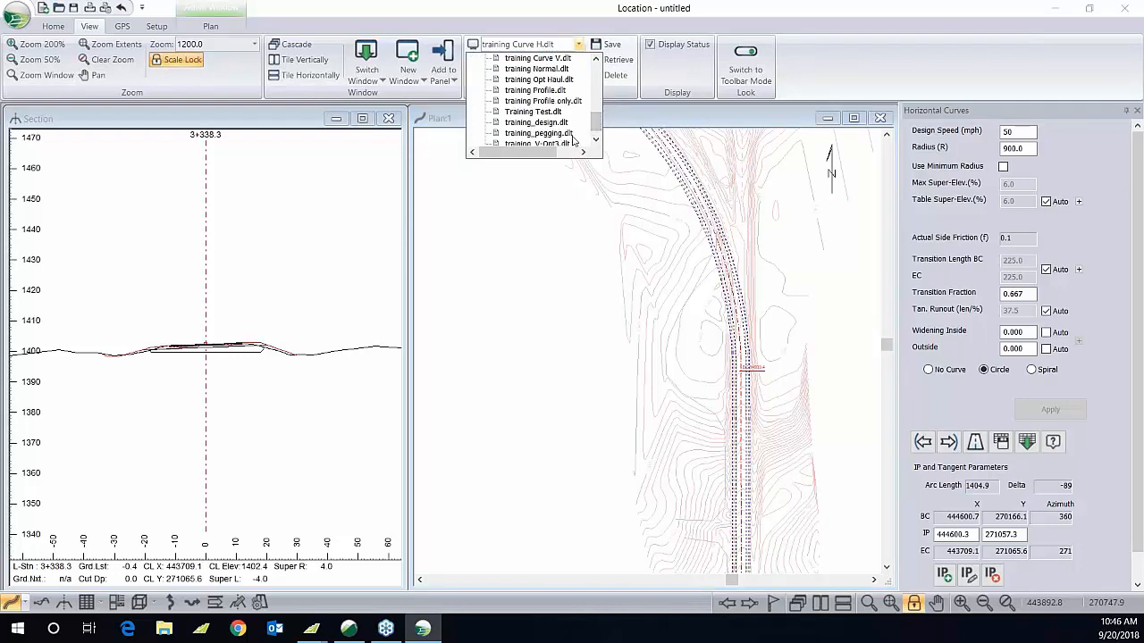
left_click_drag(596, 124, 596, 134)
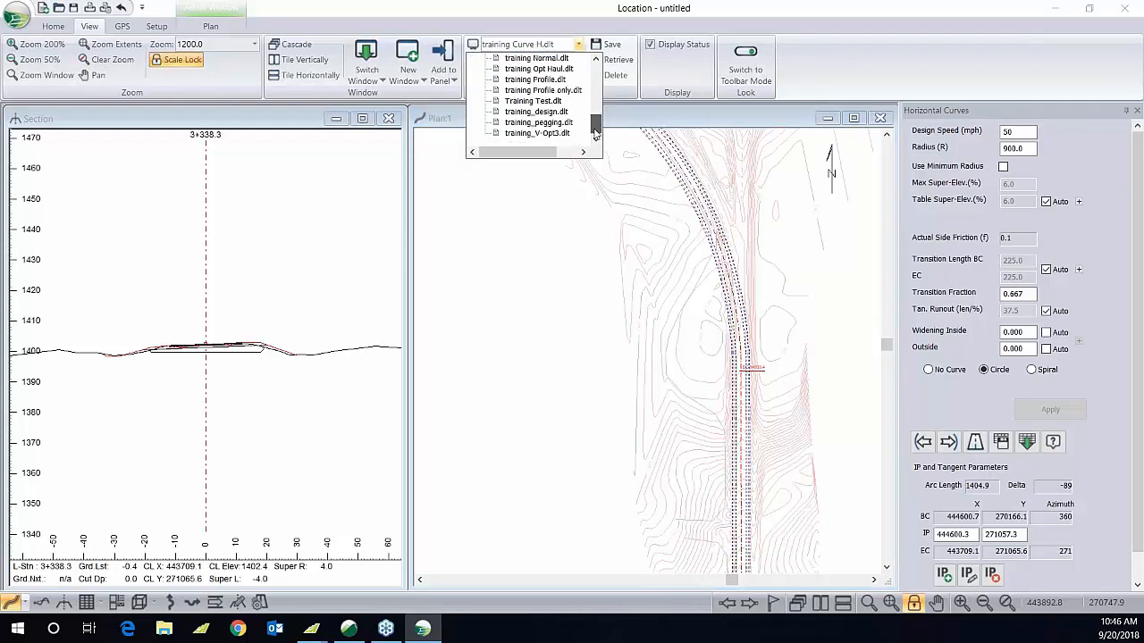
left_click(555, 82)
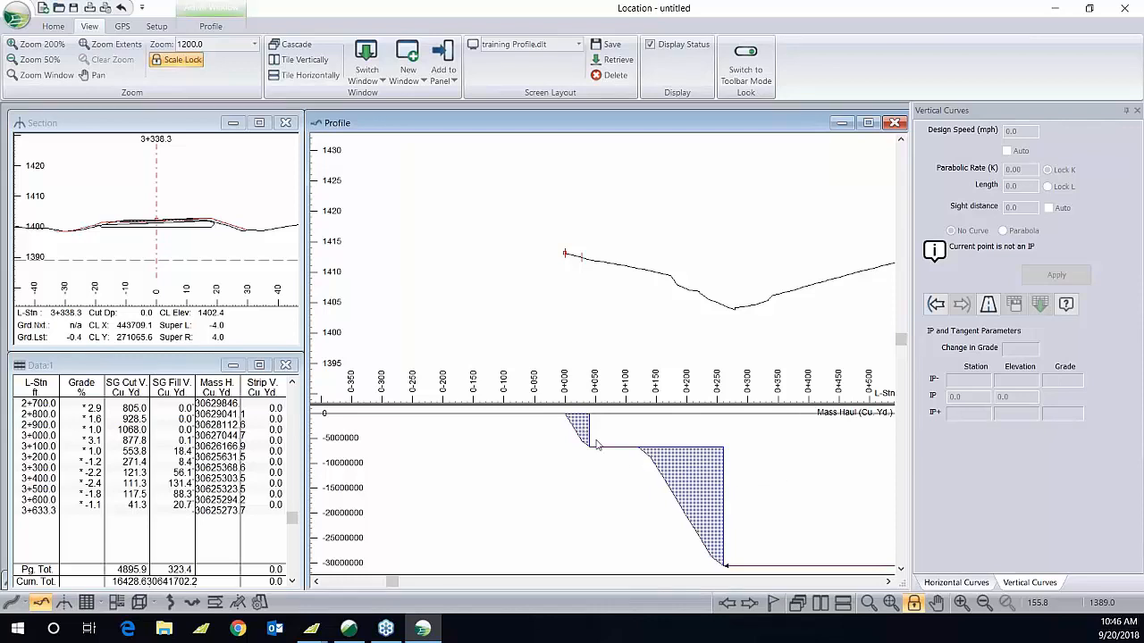
Step: Enable Extend ground for section extrapolation in the alignment settings of the Location Setup
left_click(156, 27)
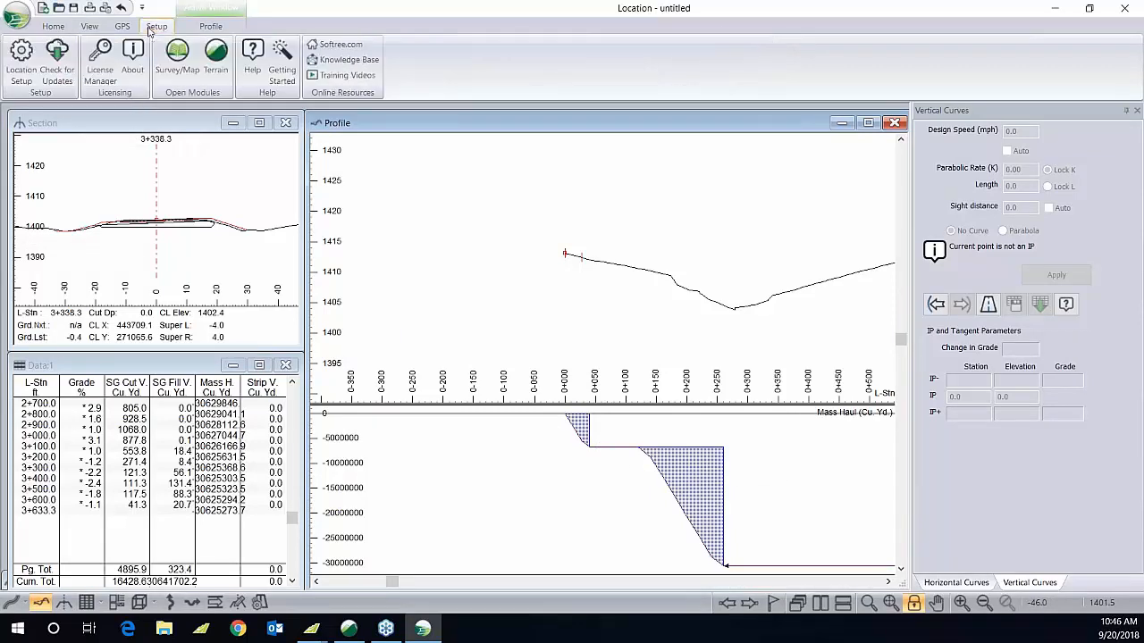
left_click(31, 55)
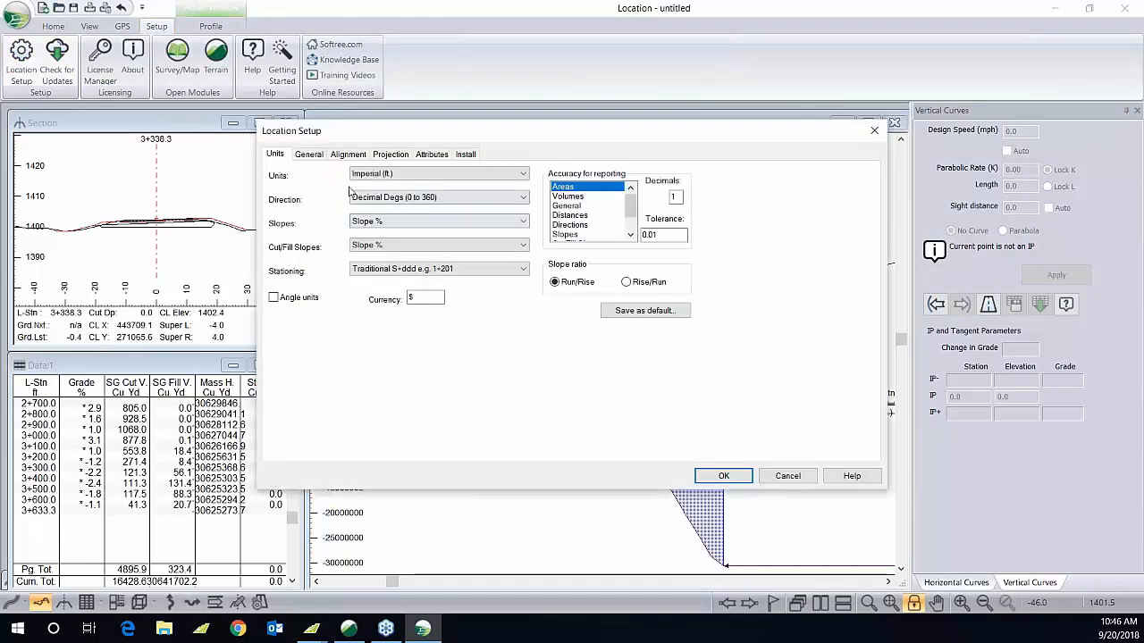
left_click(346, 155)
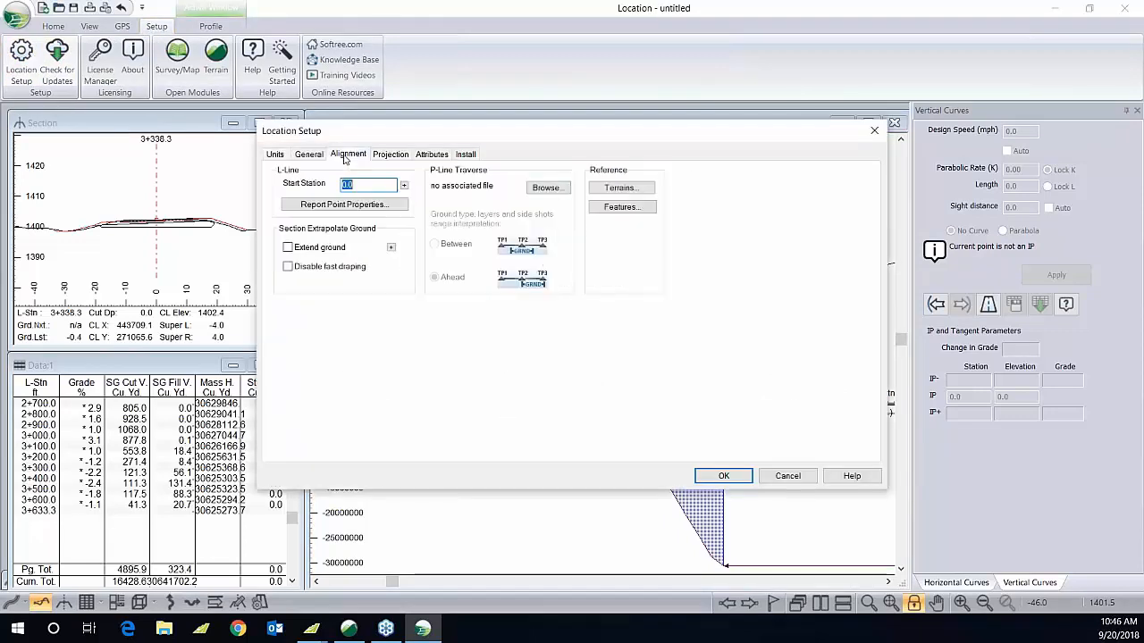
left_click(295, 249)
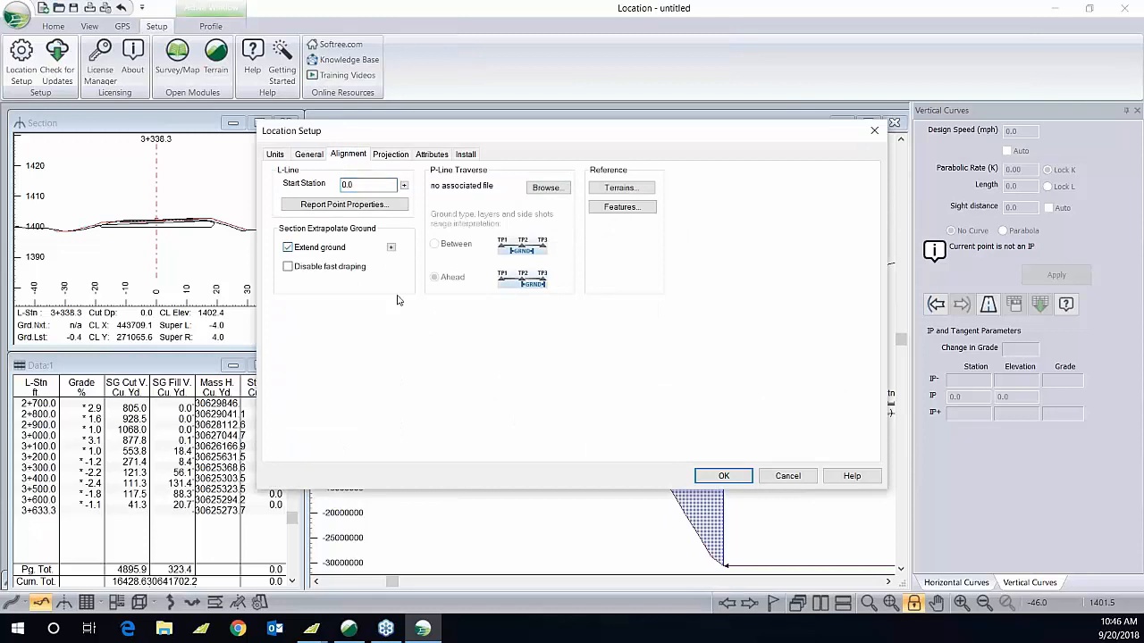
left_click(724, 475)
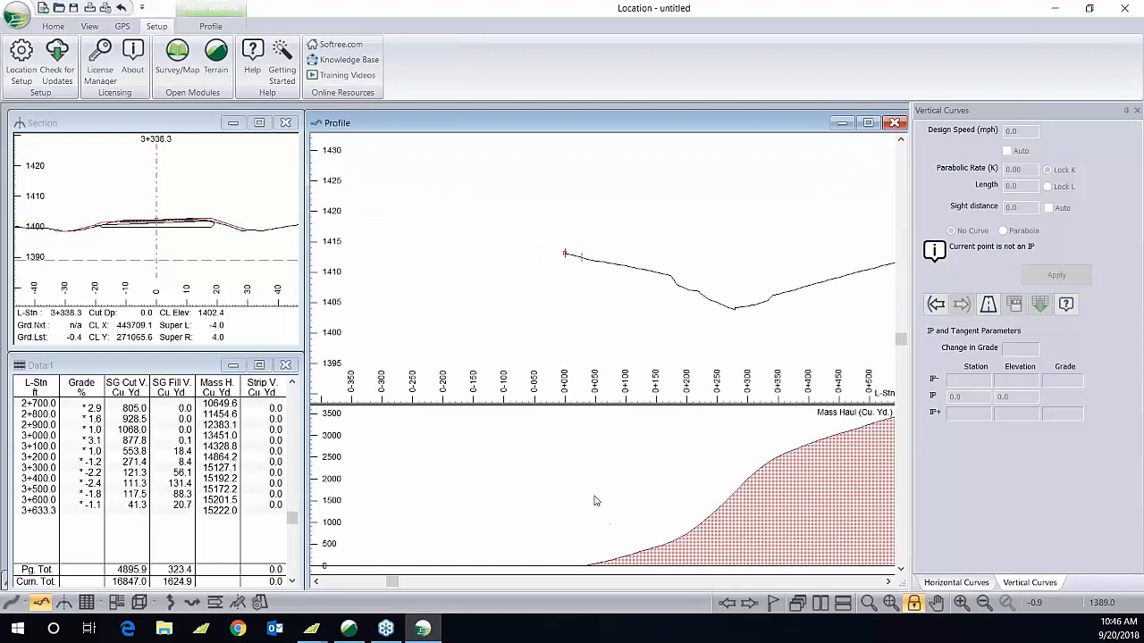
Step: Examine the line and hatching formats for free haul, over haul, borrow and waste in the Mass Haul Graphic Options
middle_click_drag(614, 288, 566, 292)
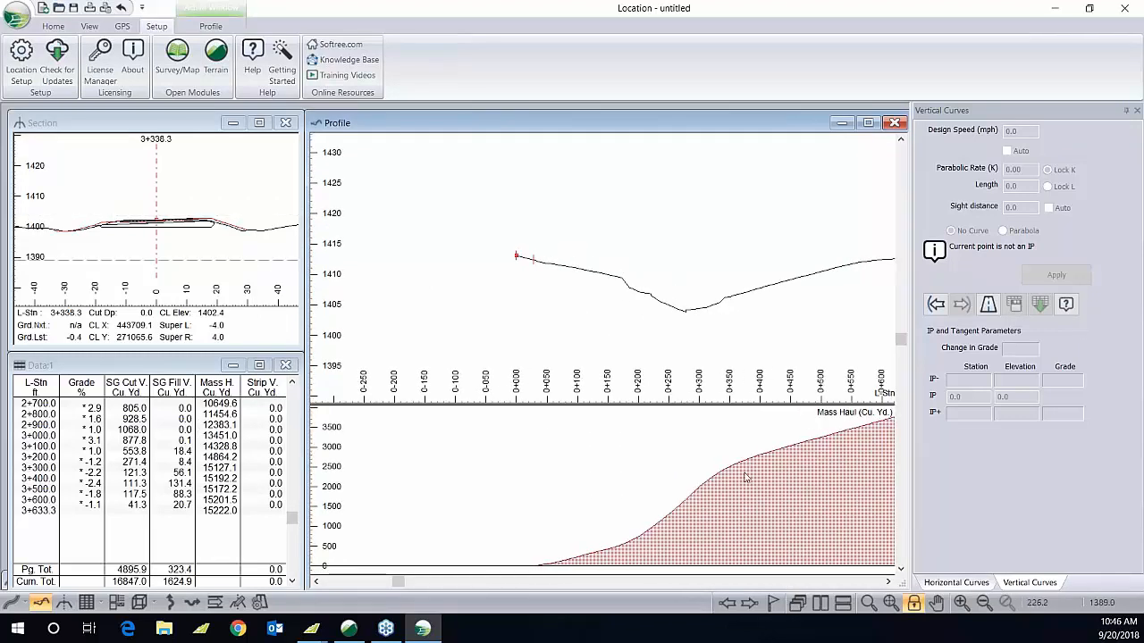
double_click(603, 508)
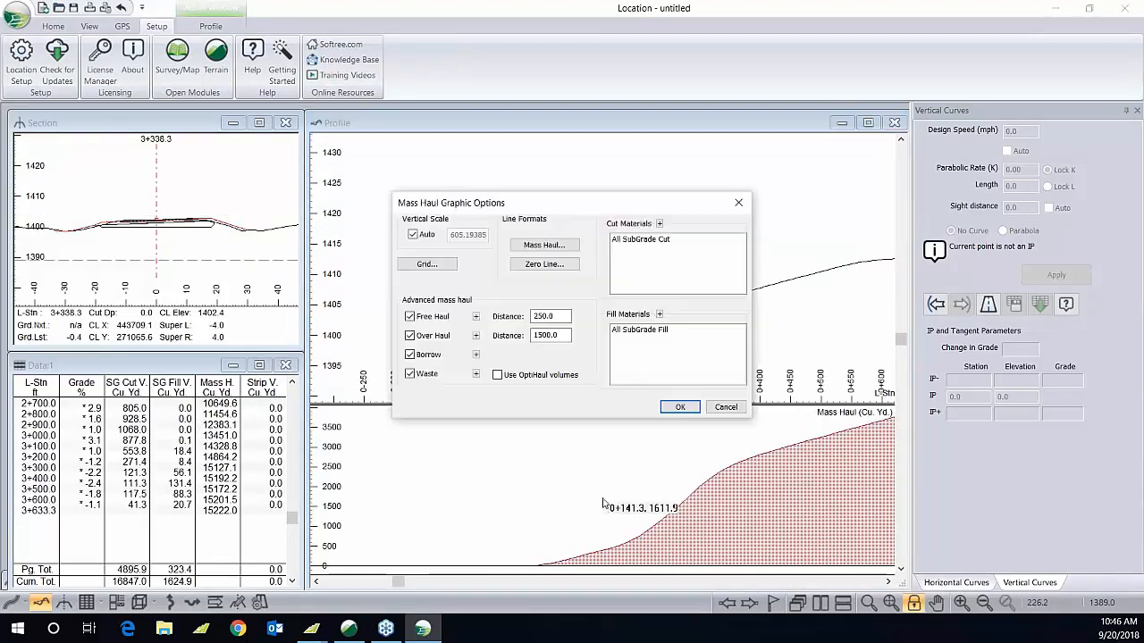
left_click(477, 317)
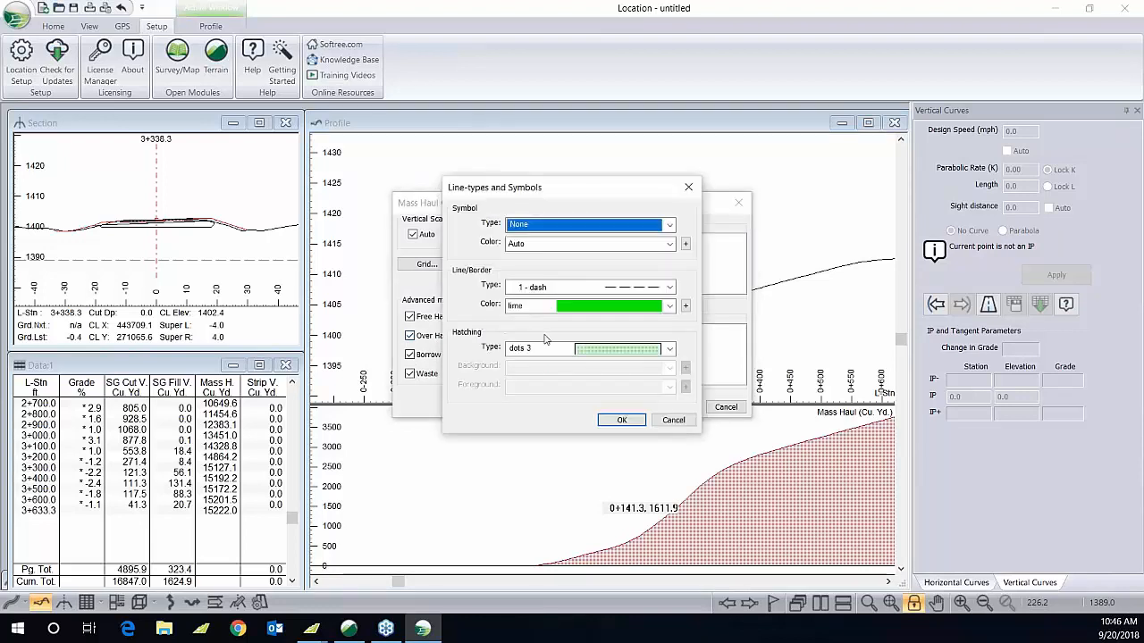
left_click(673, 420)
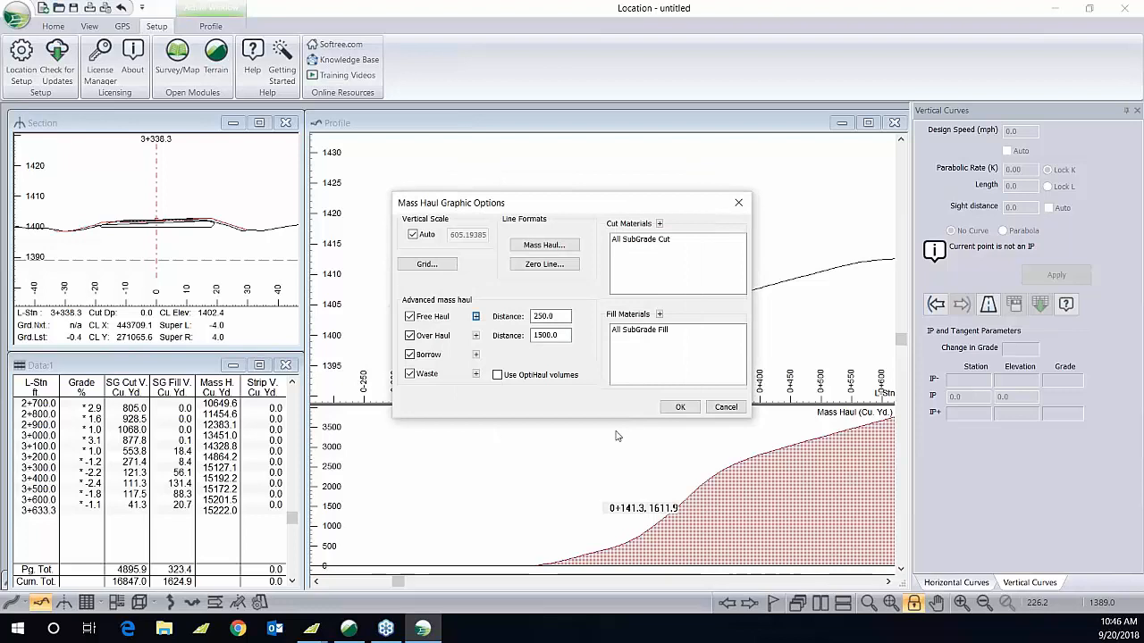
left_click(476, 336)
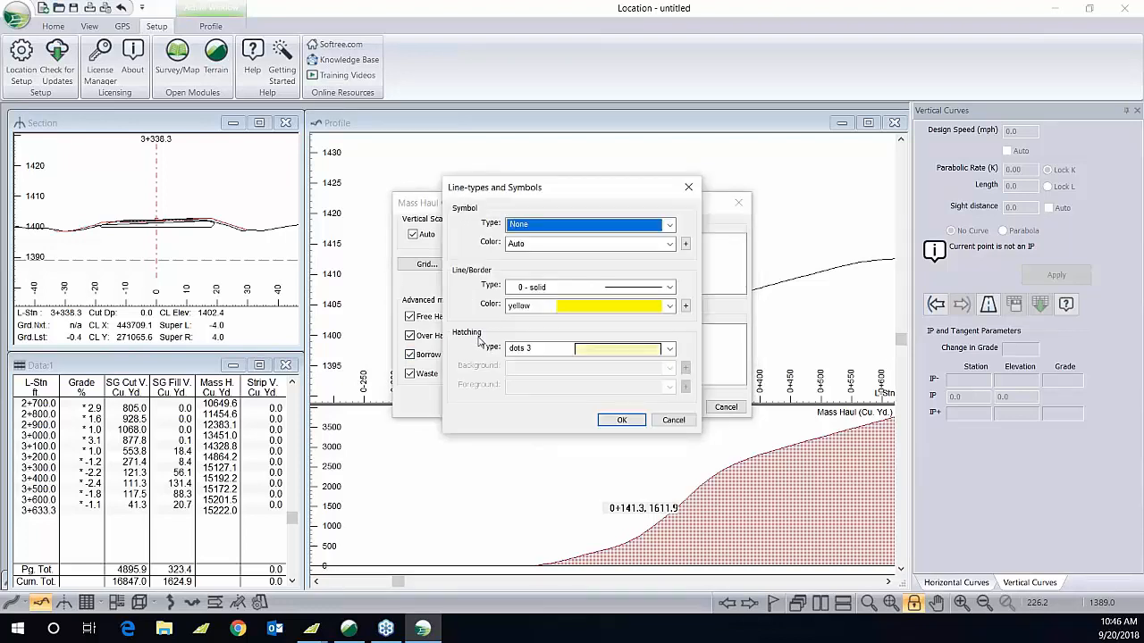
left_click(674, 419)
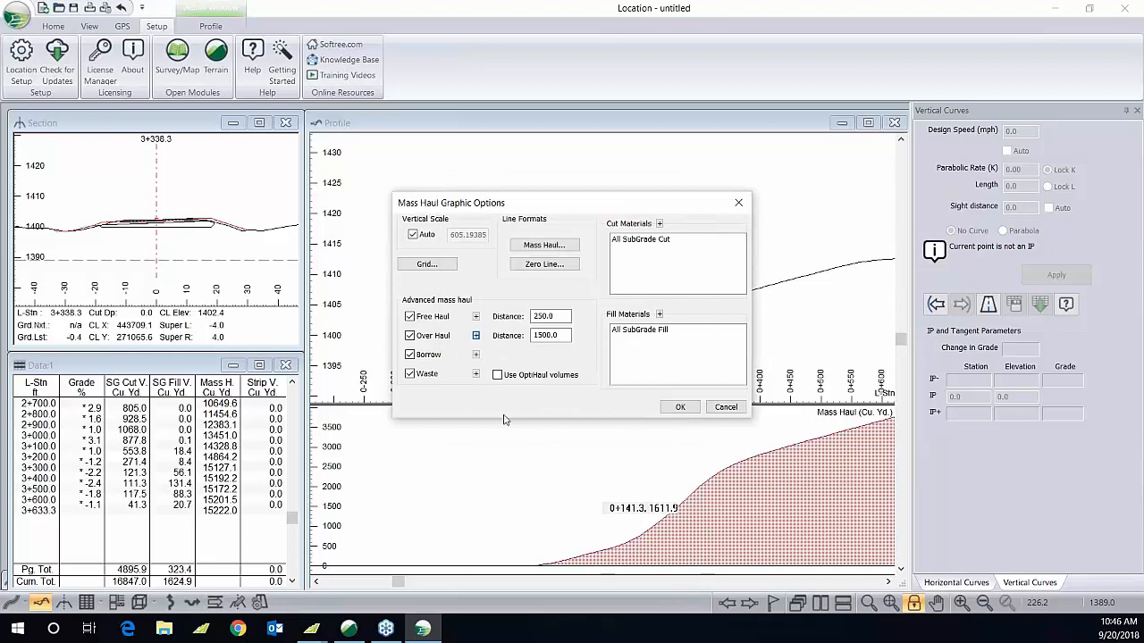
left_click(477, 355)
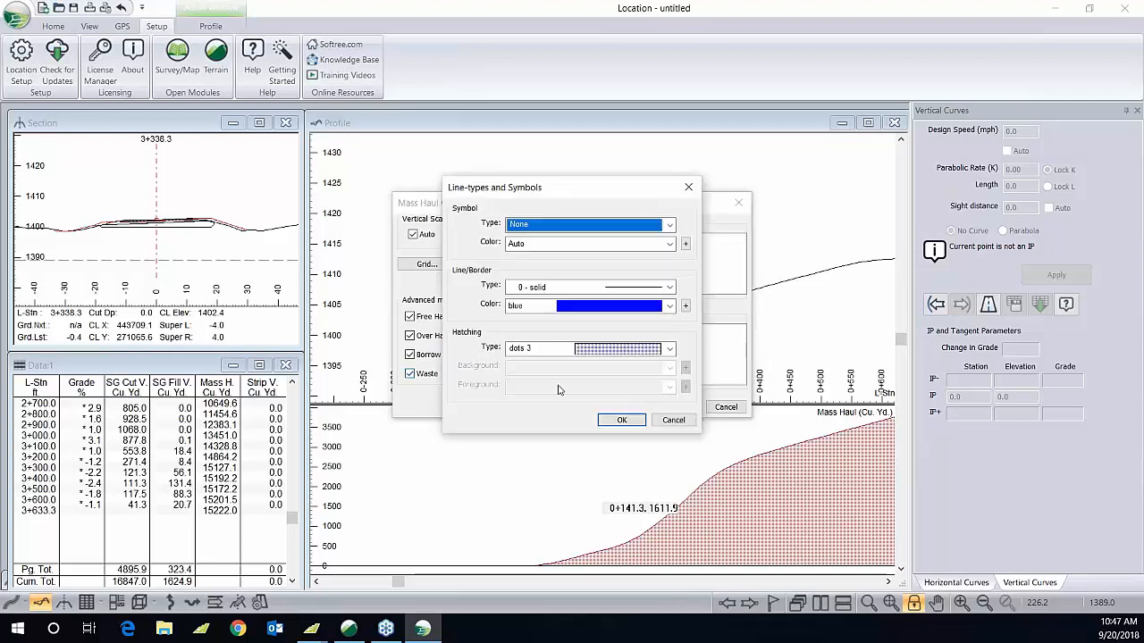
left_click(674, 420)
left_click(476, 376)
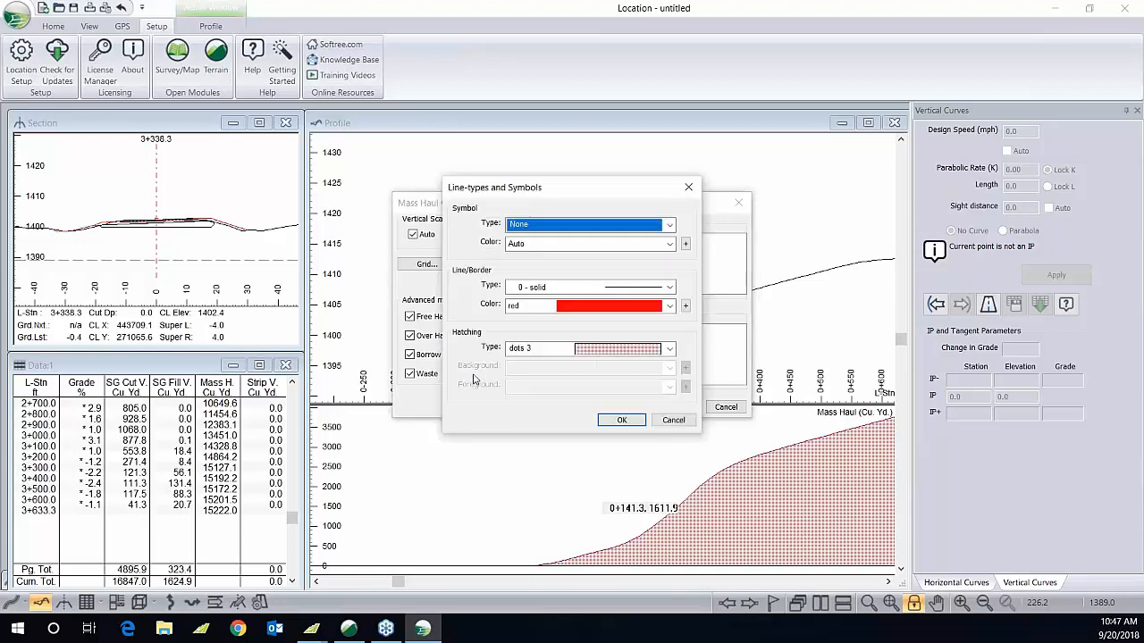
left_click(674, 420)
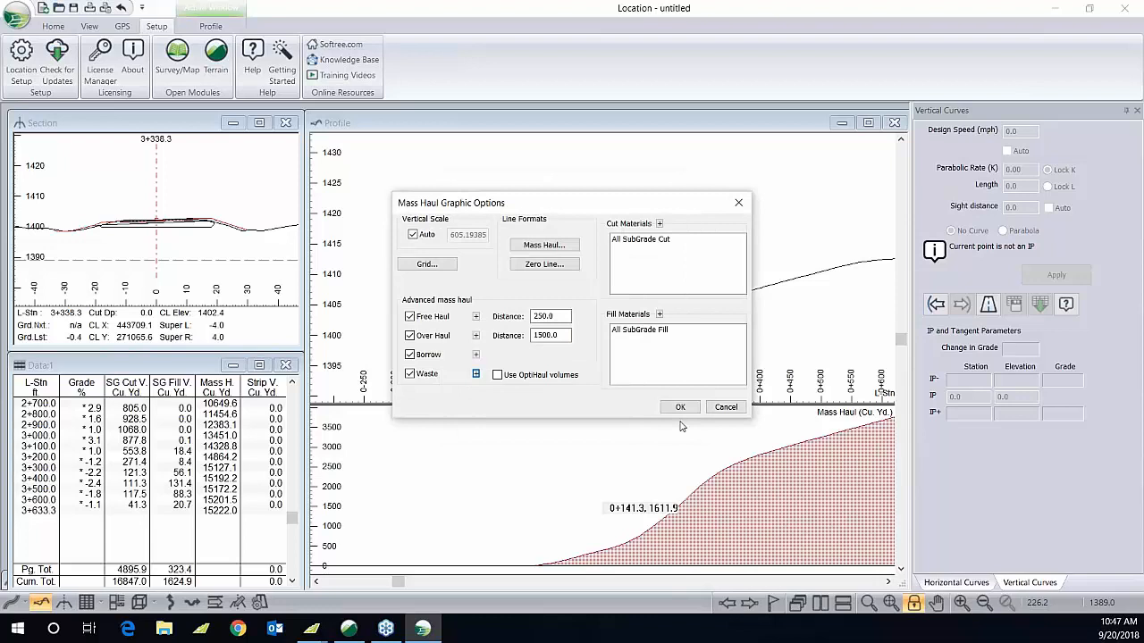
Step: Set the free haul distance to 300 and change the over haul distance in the Mass Haul Graphic Options
left_click_drag(562, 317, 474, 326)
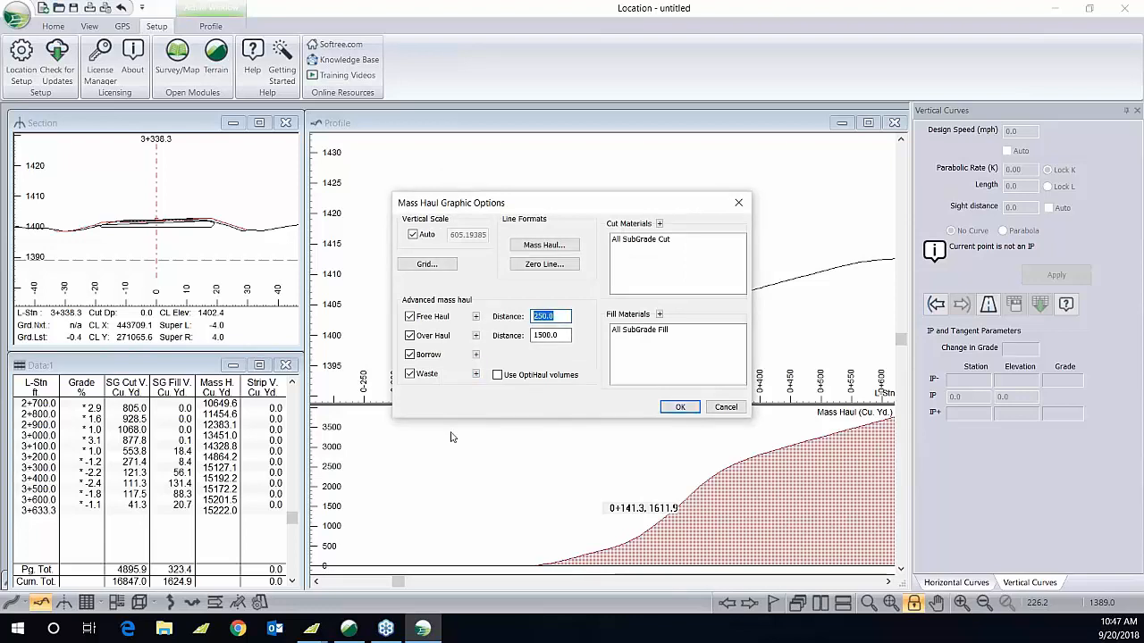
type("300")
key("Tab")
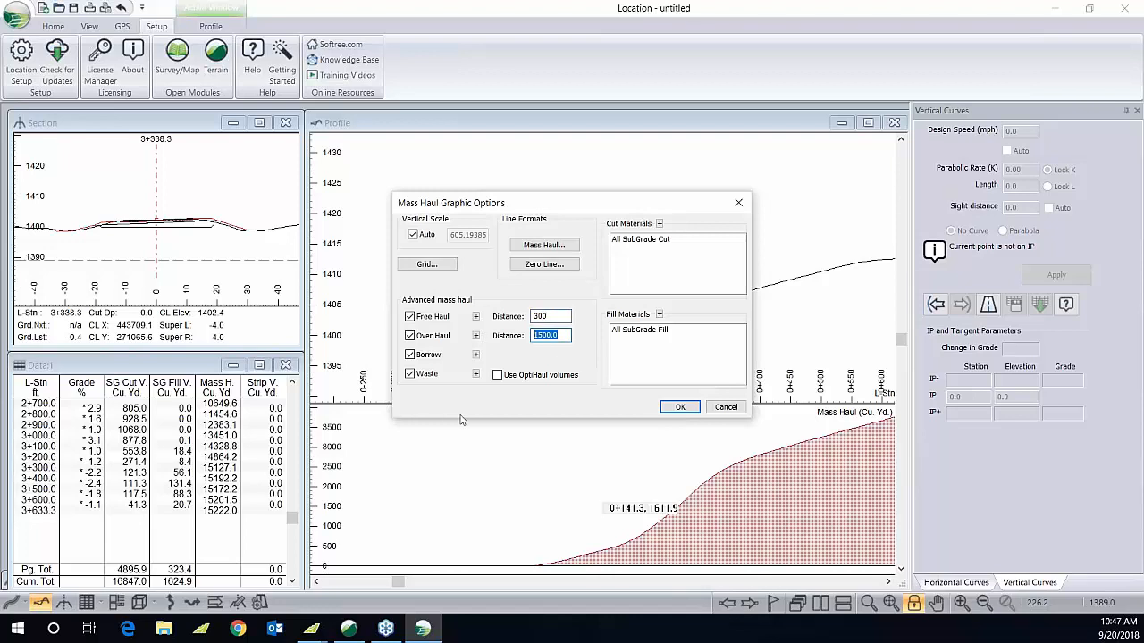
type("250")
left_click(680, 407)
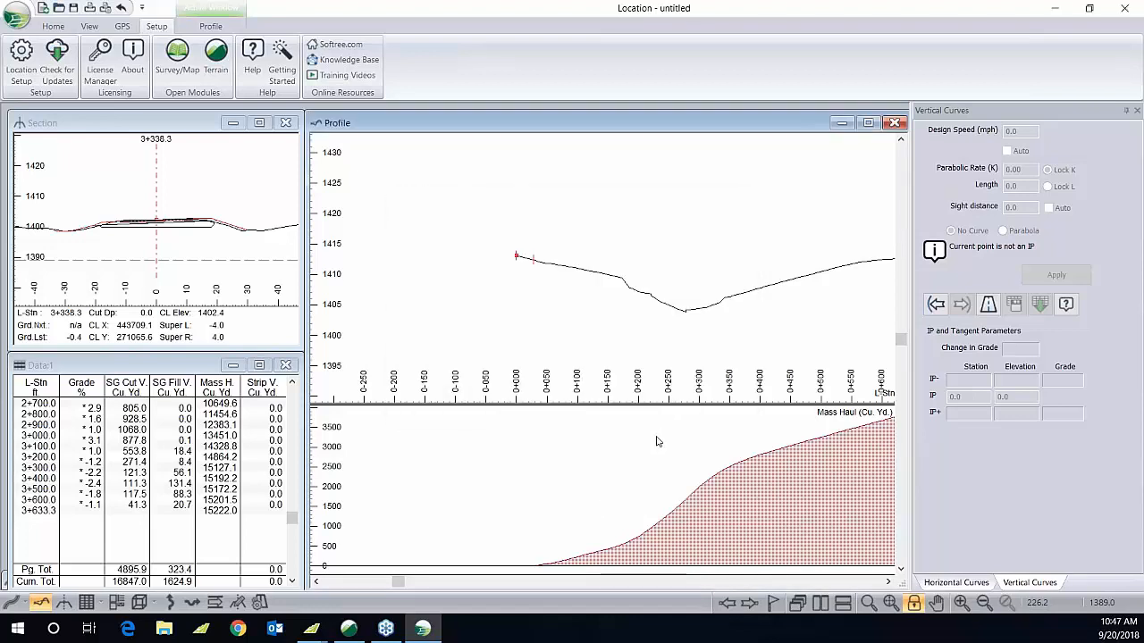
Step: Start the vertical alignment with a sag IP at about station 296.7, elevation 1410.2 ft, above the first dip
middle_click_drag(582, 366, 472, 324)
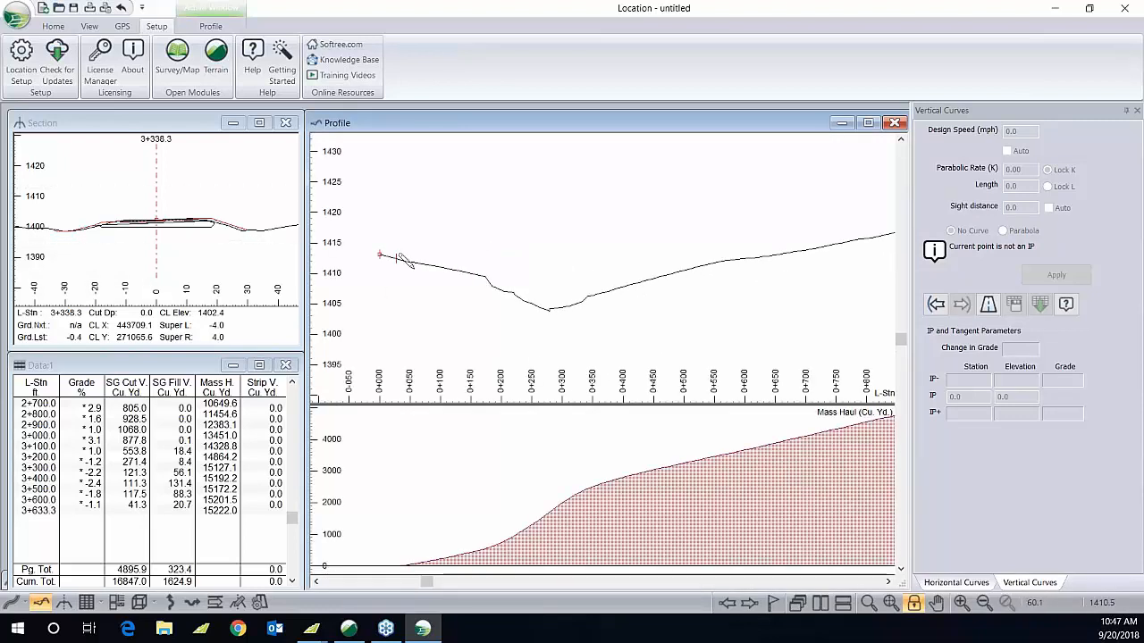
middle_click_drag(413, 267, 440, 282)
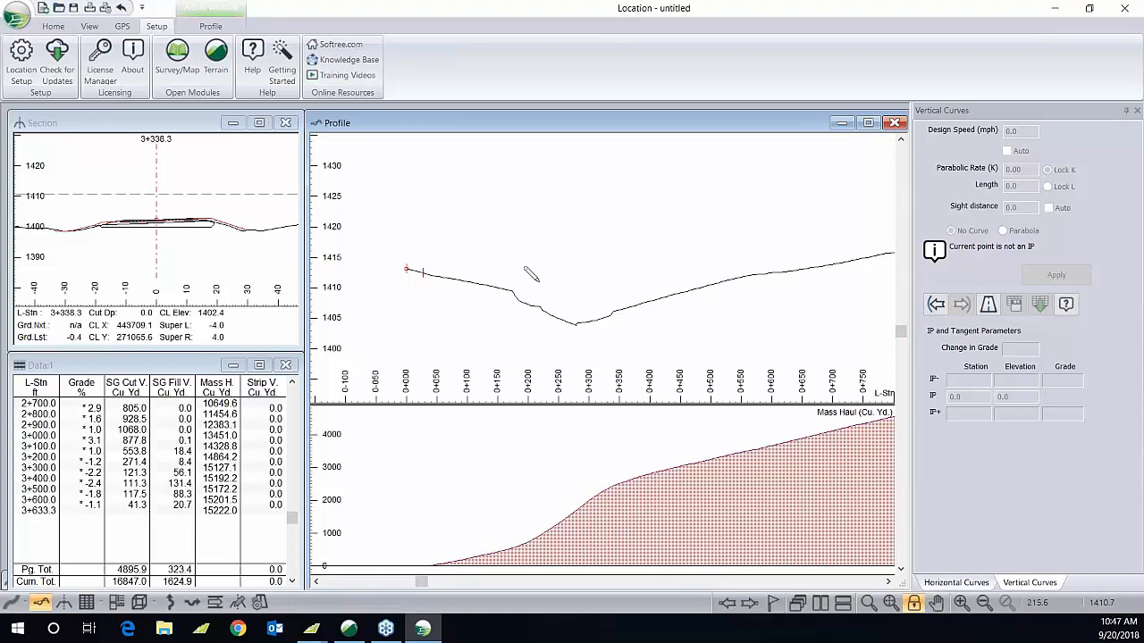
mouse_move(541, 276)
left_click_drag(541, 275, 586, 286)
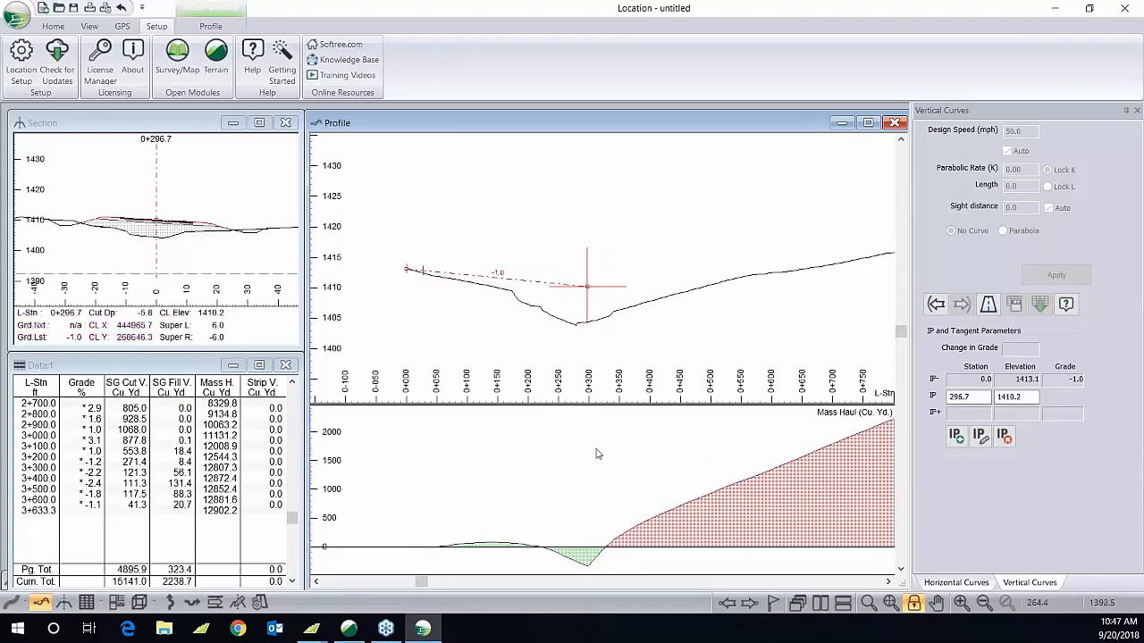
Step: Add a crest IP at about station 1267.6, elevation 1425.7 ft, and lower the first sag IP to about station 299.5, elevation 1409.4 ft
scroll(543, 365, "down", 3)
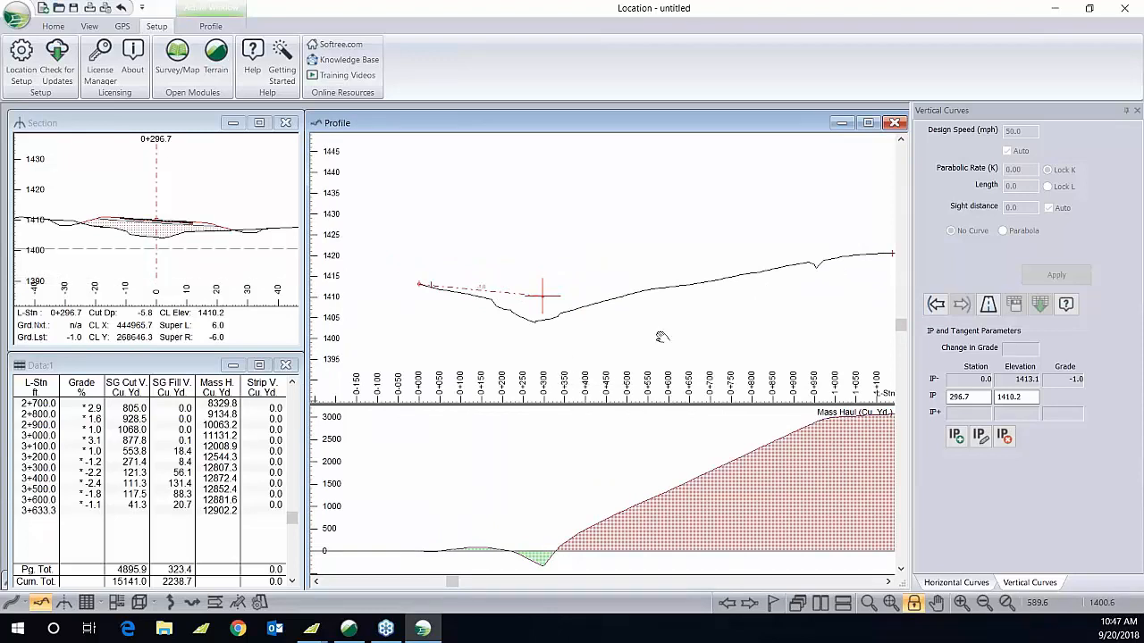
scroll(661, 336, "down", 1)
left_click_drag(661, 337, 518, 336)
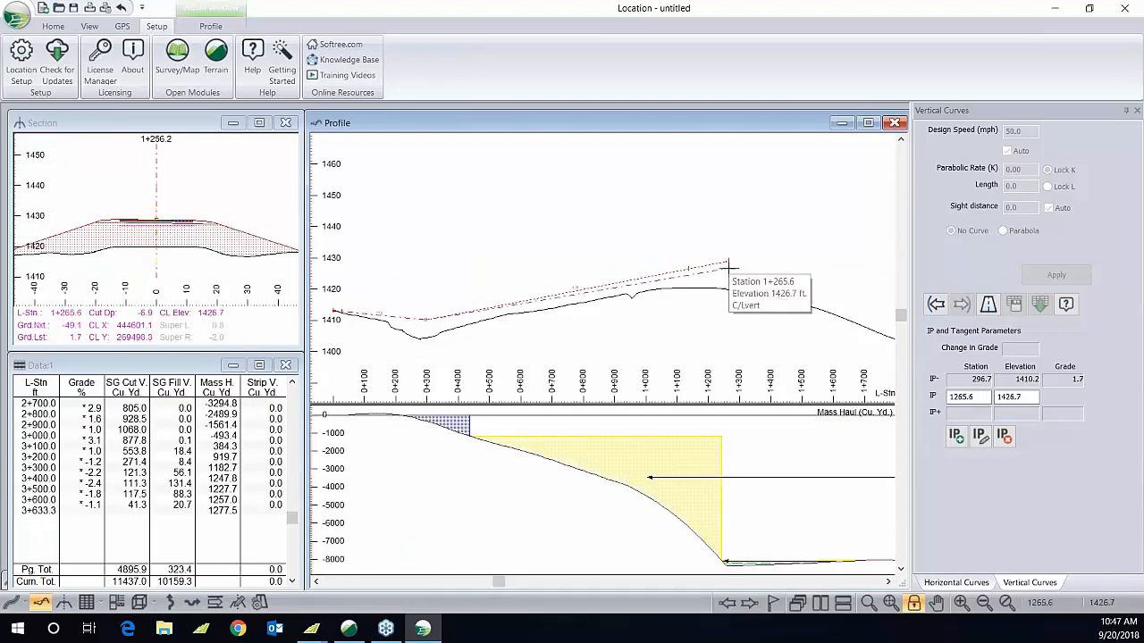
left_click(730, 270)
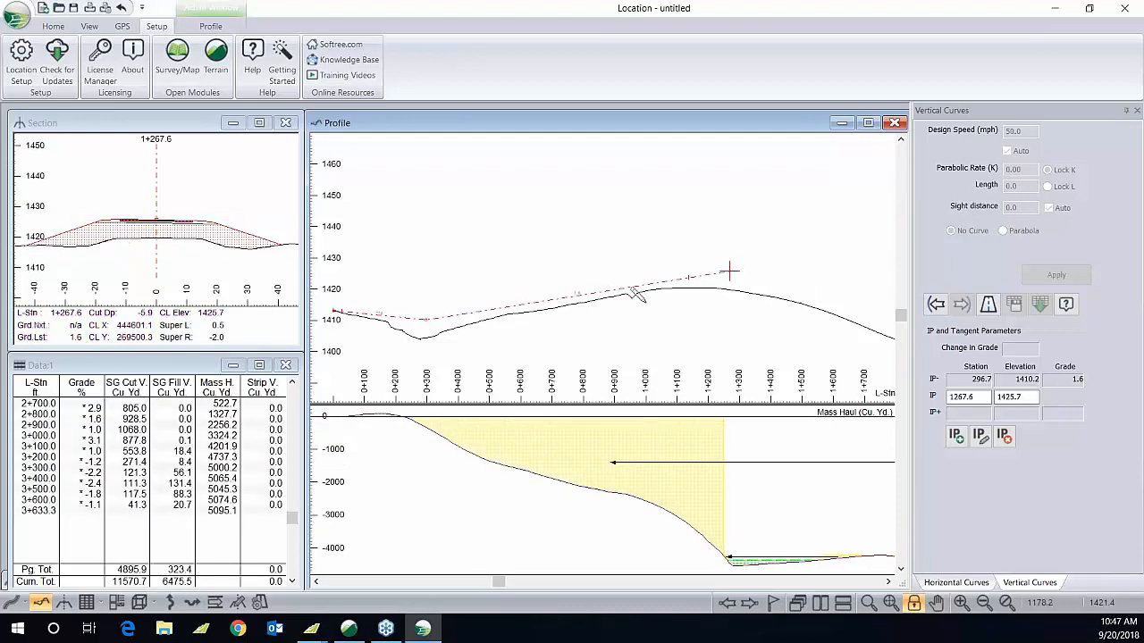
left_click(426, 320)
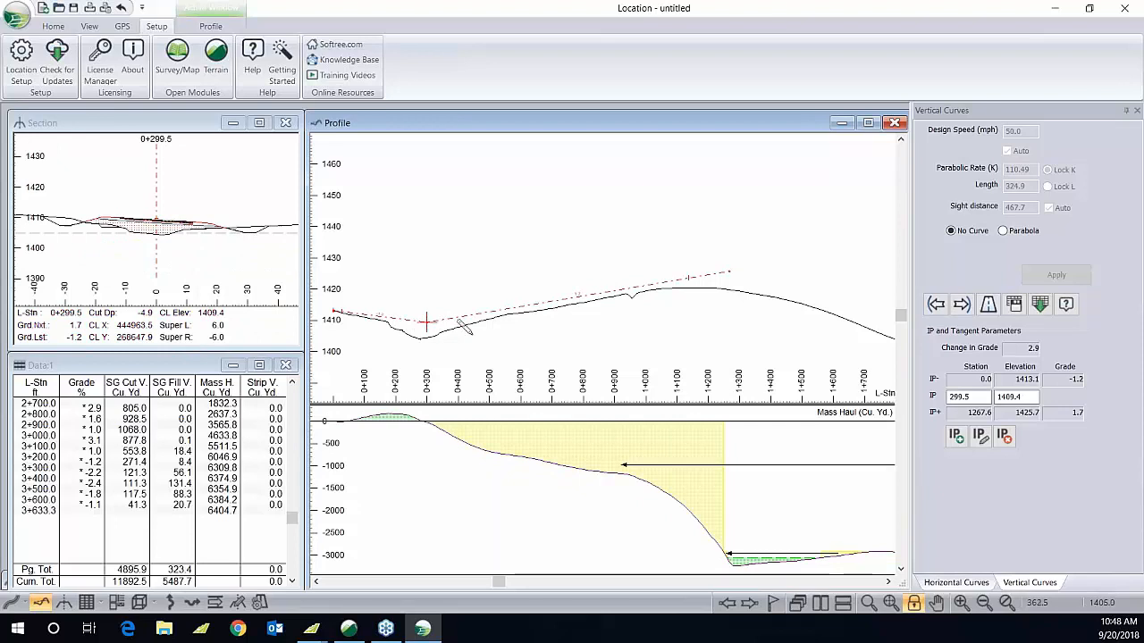
Step: Add a sag IP at about station 2300.3, elevation 1394.8 ft, and lower the preceding crest IP to about station 1262.5, elevation 1423.3 ft
middle_click_drag(608, 324, 396, 332)
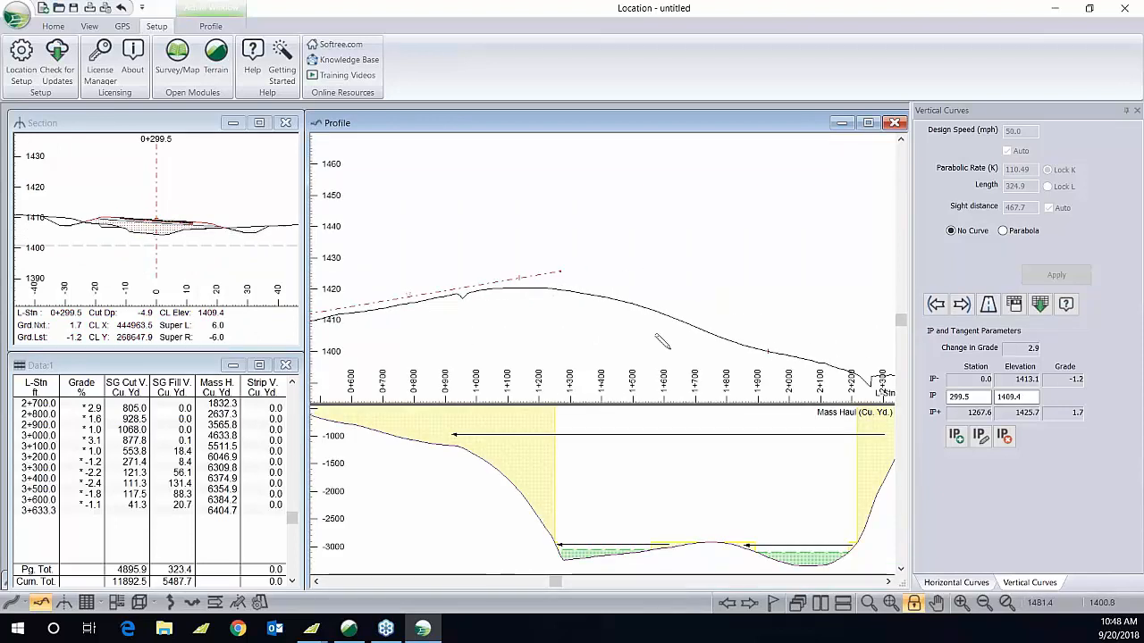
middle_click_drag(663, 341, 454, 325)
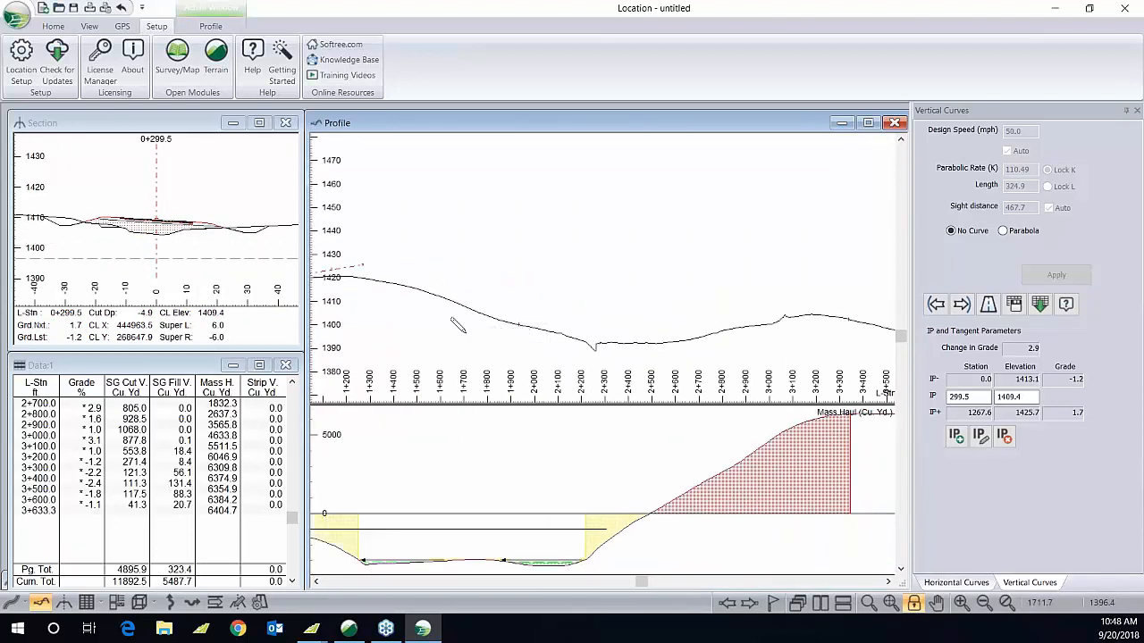
middle_click_drag(370, 308, 436, 313)
scroll(436, 312, "up", 1)
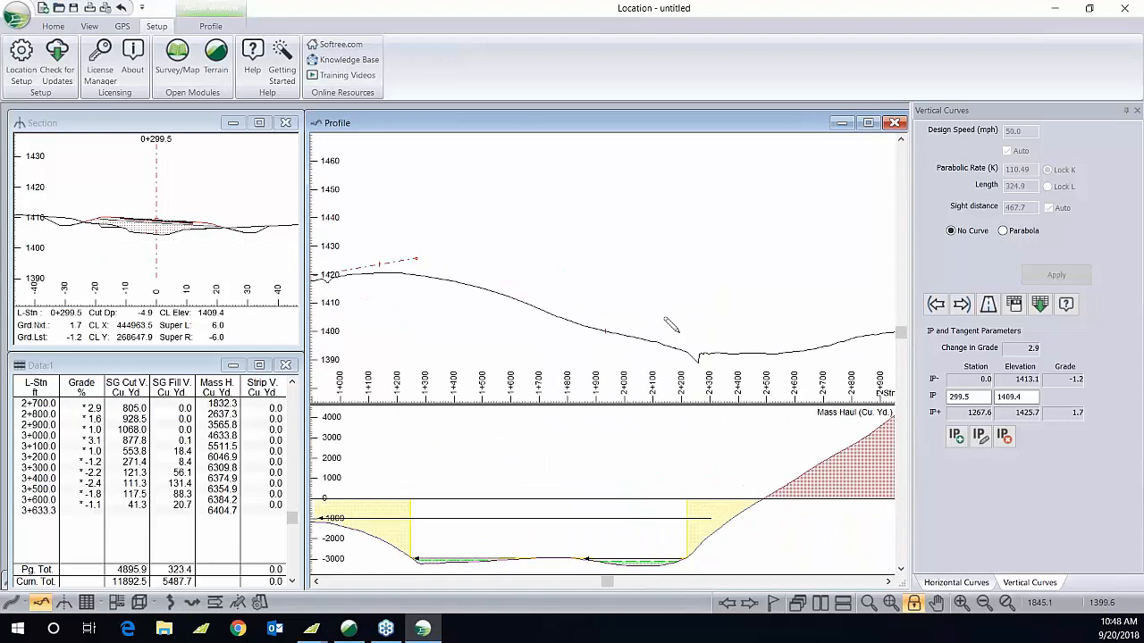
left_click_drag(700, 357, 708, 345)
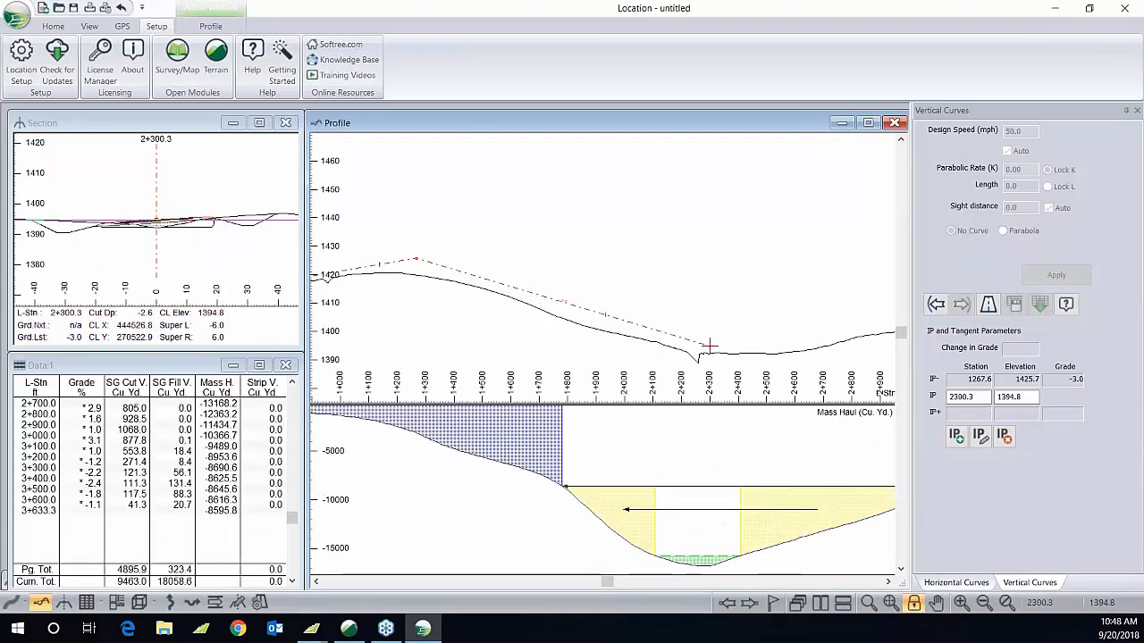
left_click_drag(416, 260, 414, 264)
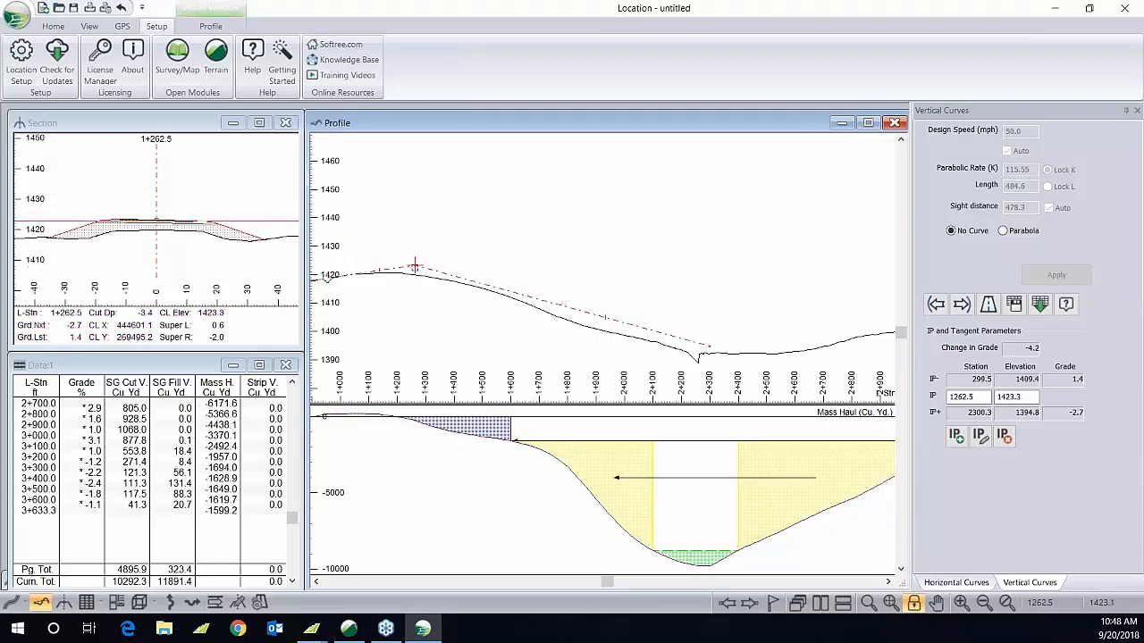
Step: Add a crest IP at about station 3178.6, elevation 1408.8 ft, and finish the grade line at about station 3631.4, elevation 1396.2 ft
middle_click_drag(572, 348, 429, 333)
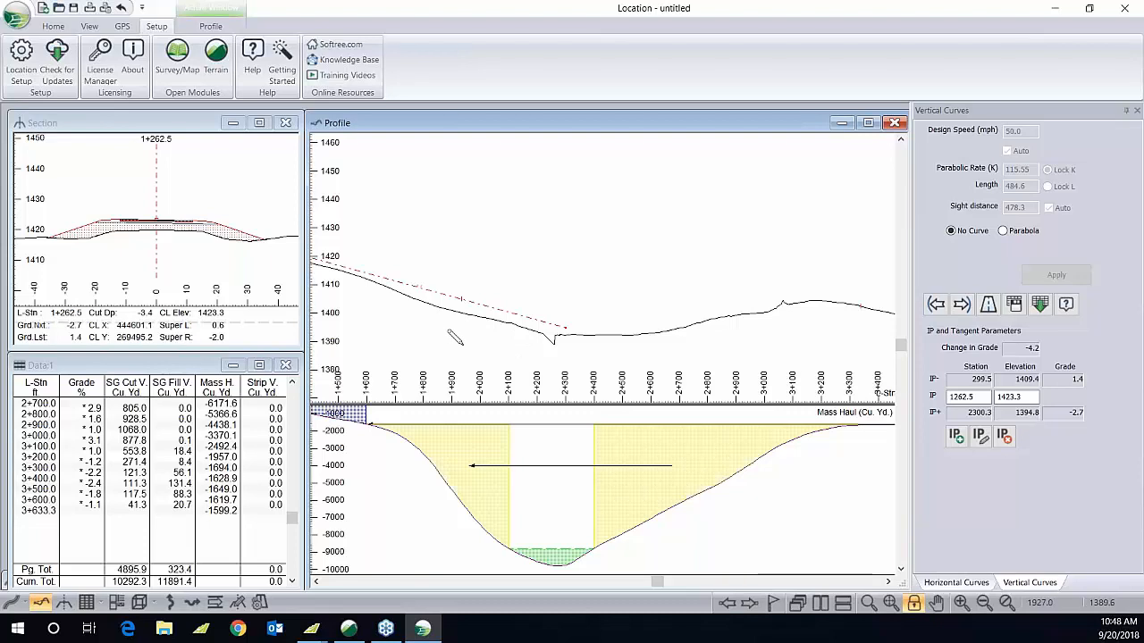
middle_click_drag(650, 363, 505, 351)
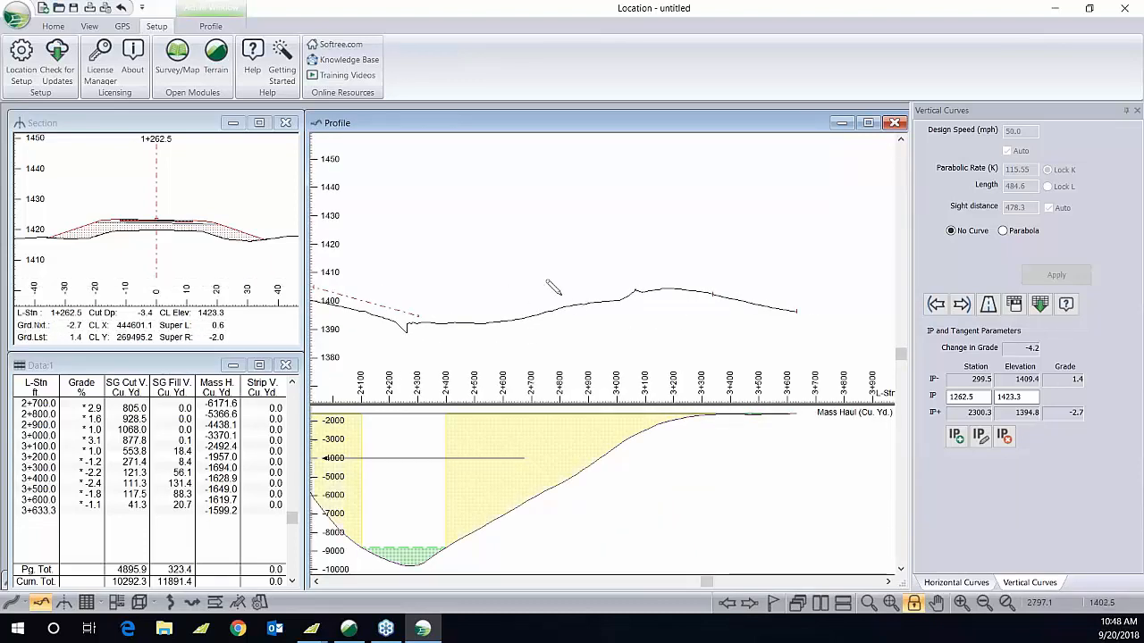
left_click_drag(553, 286, 796, 310)
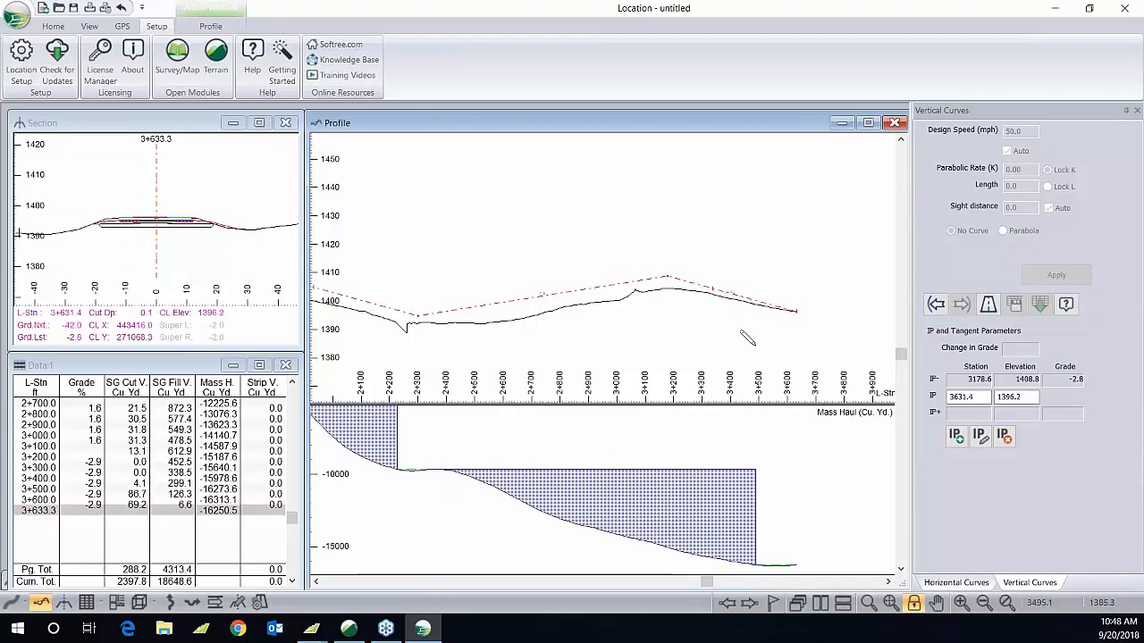
Step: Return to the IP at station 299.5 and apply a 50 mph parabola with automatic sight distance
left_click(935, 306)
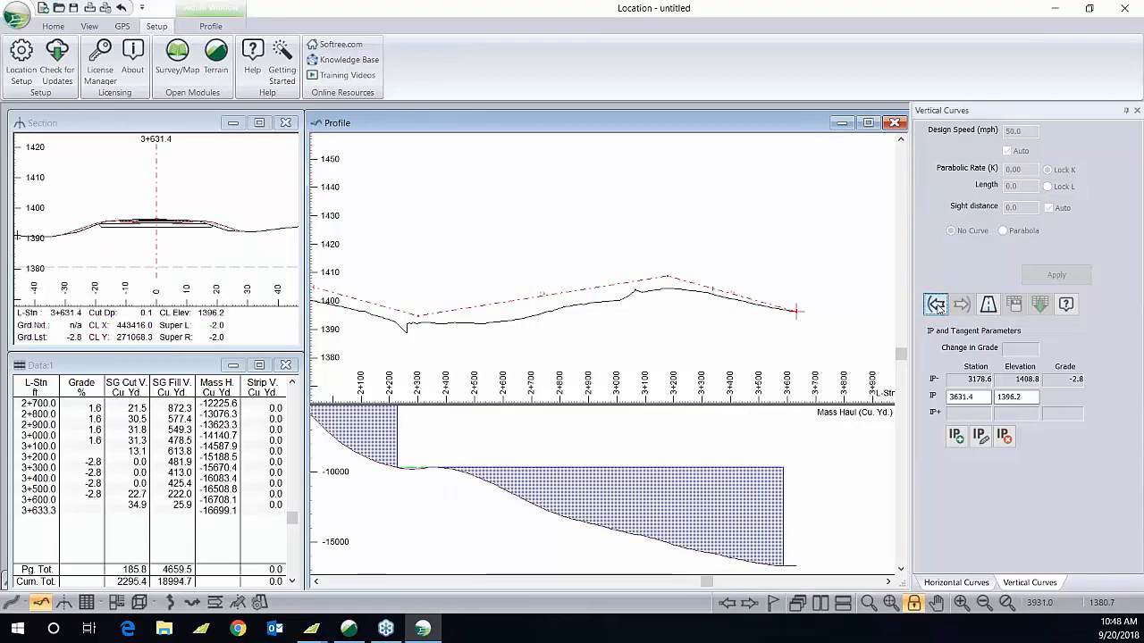
left_click(936, 306)
left_click(936, 305)
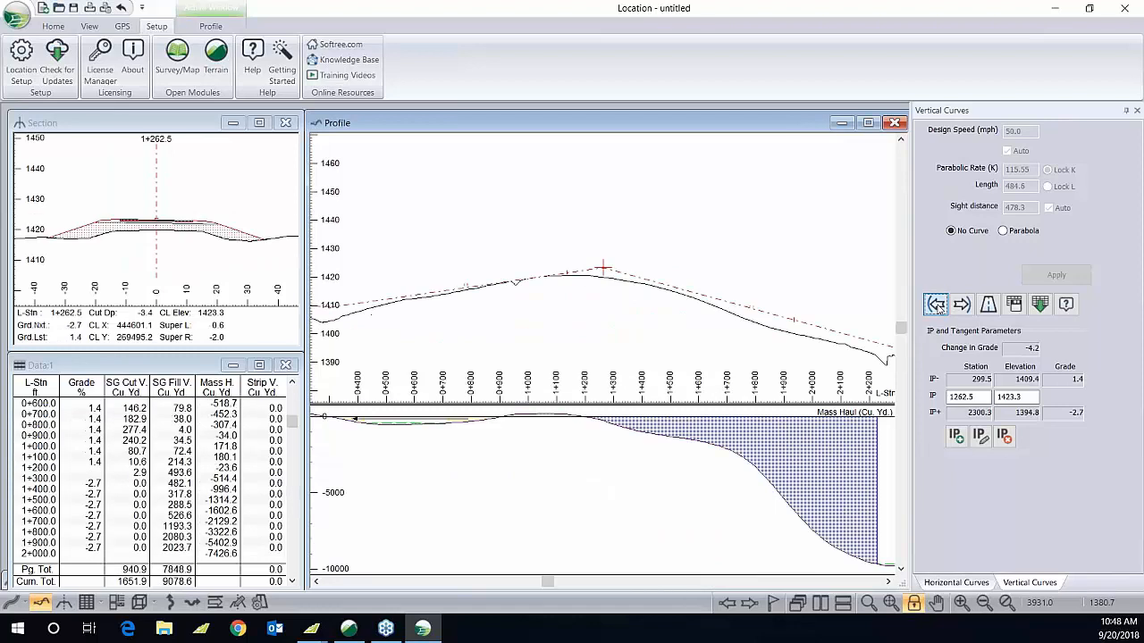
left_click(936, 306)
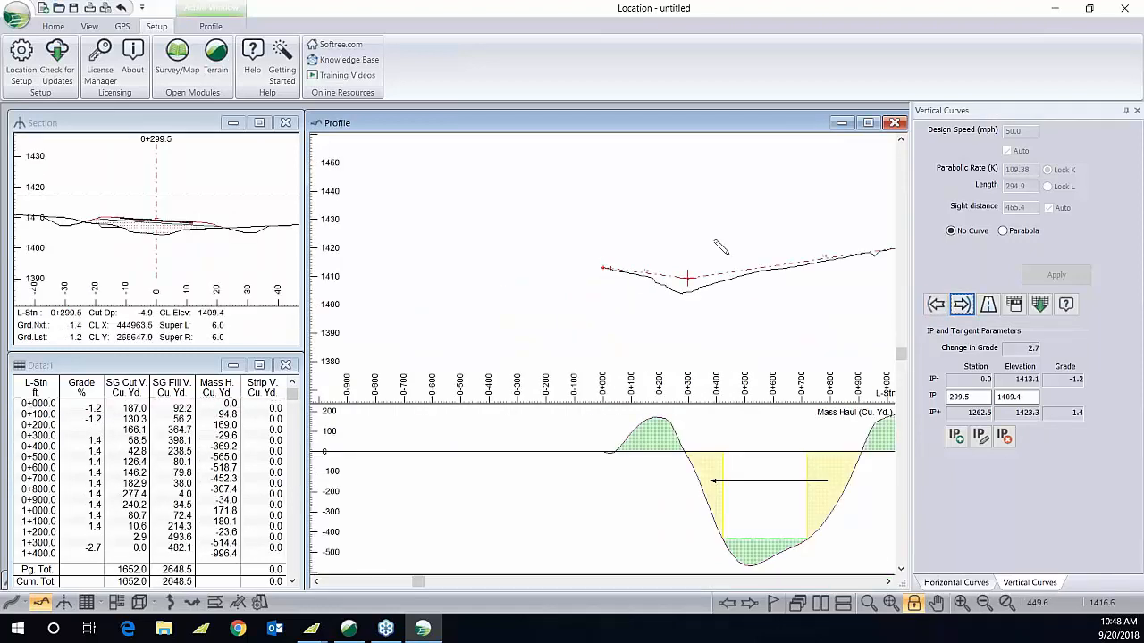
left_click(1039, 305)
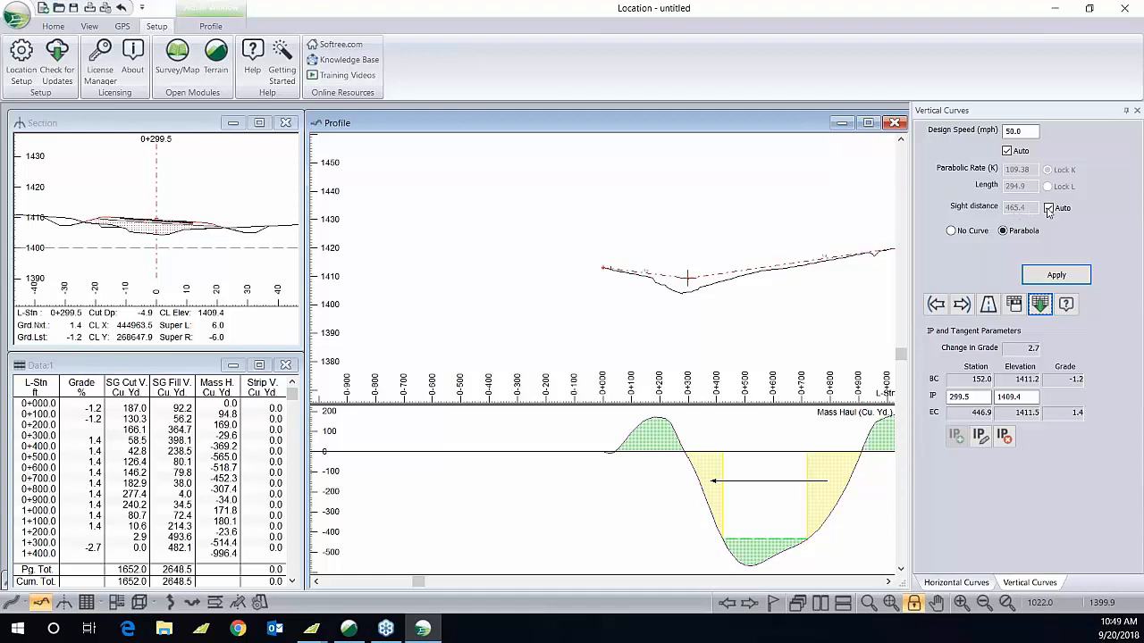
left_click(1049, 208)
left_click(1002, 231)
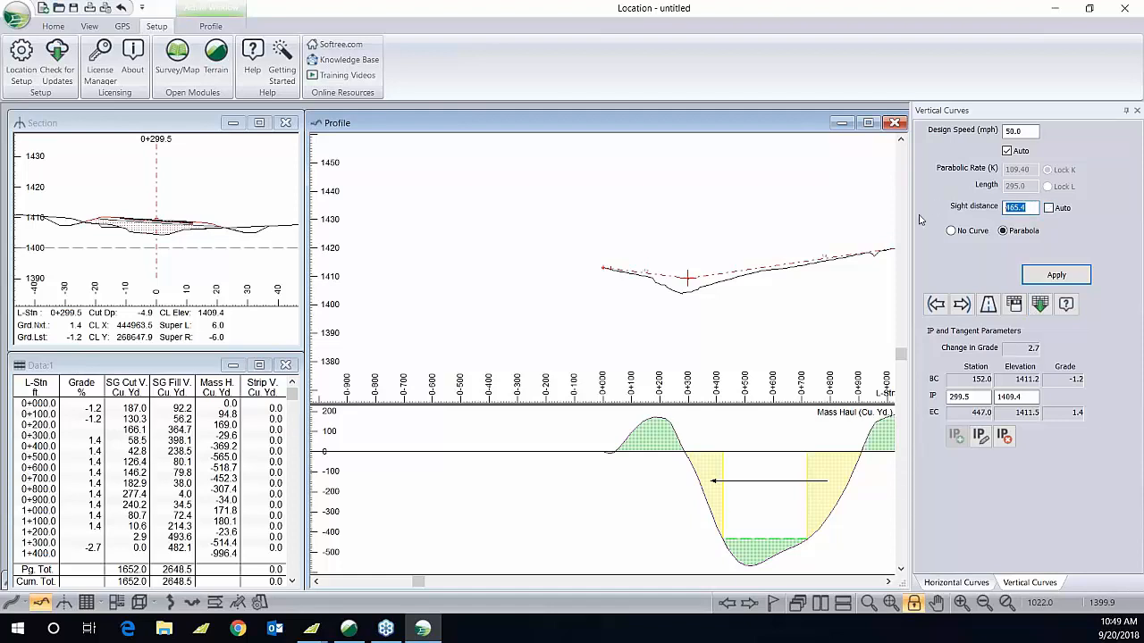
left_click(1048, 208)
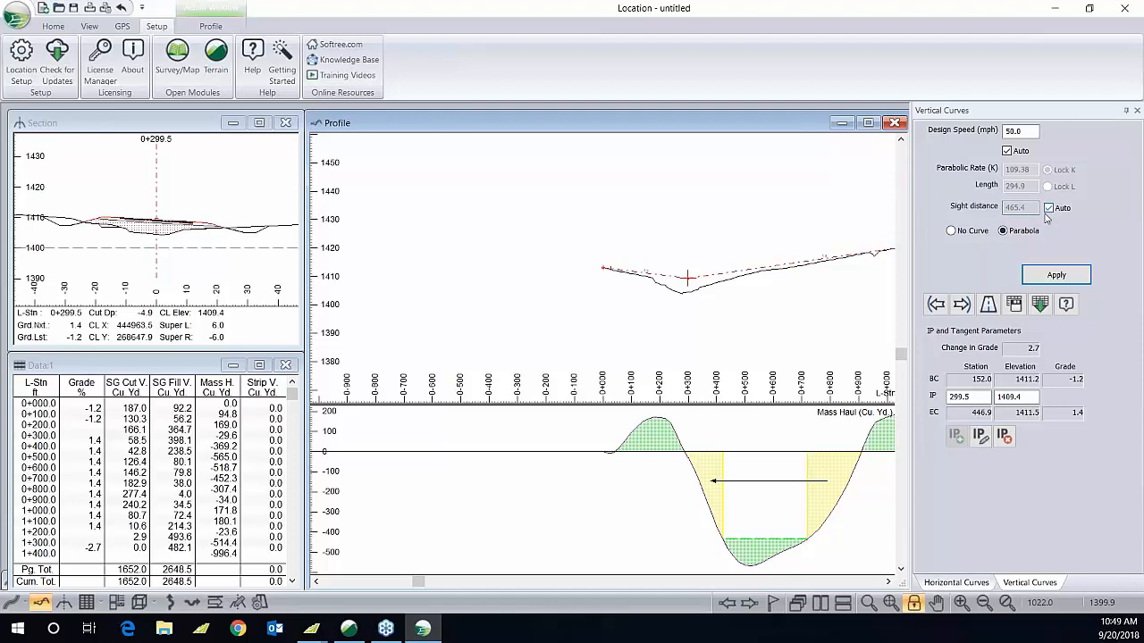
left_click(1052, 274)
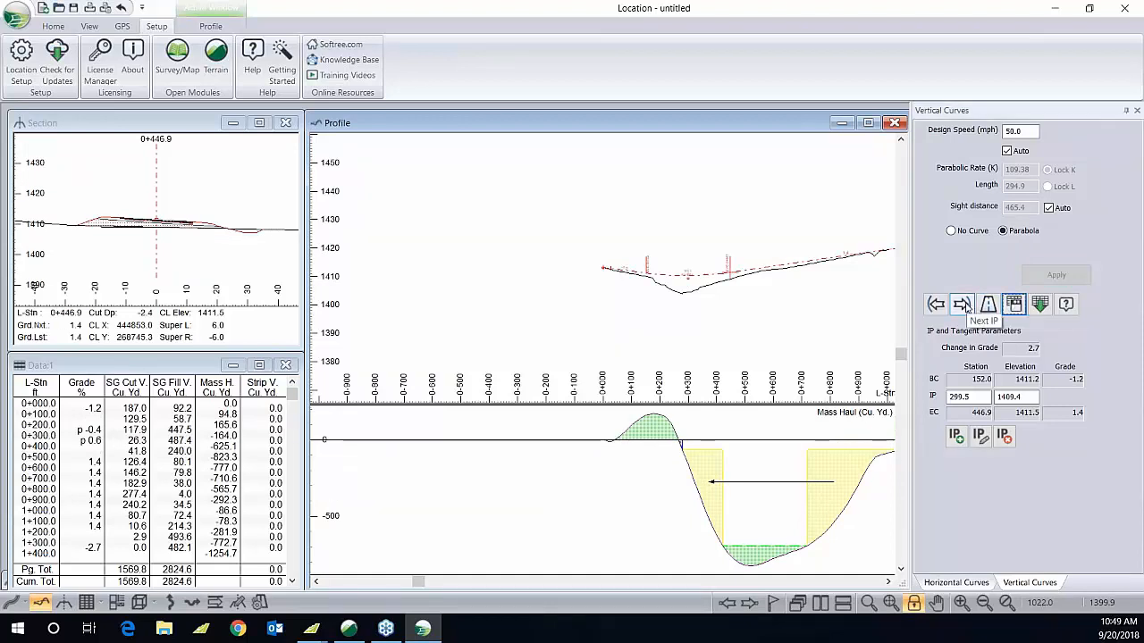
Step: Fit 50 mph parabolic vertical curves at the IPs at stations 1262.5 and 2300.3
left_click(962, 305)
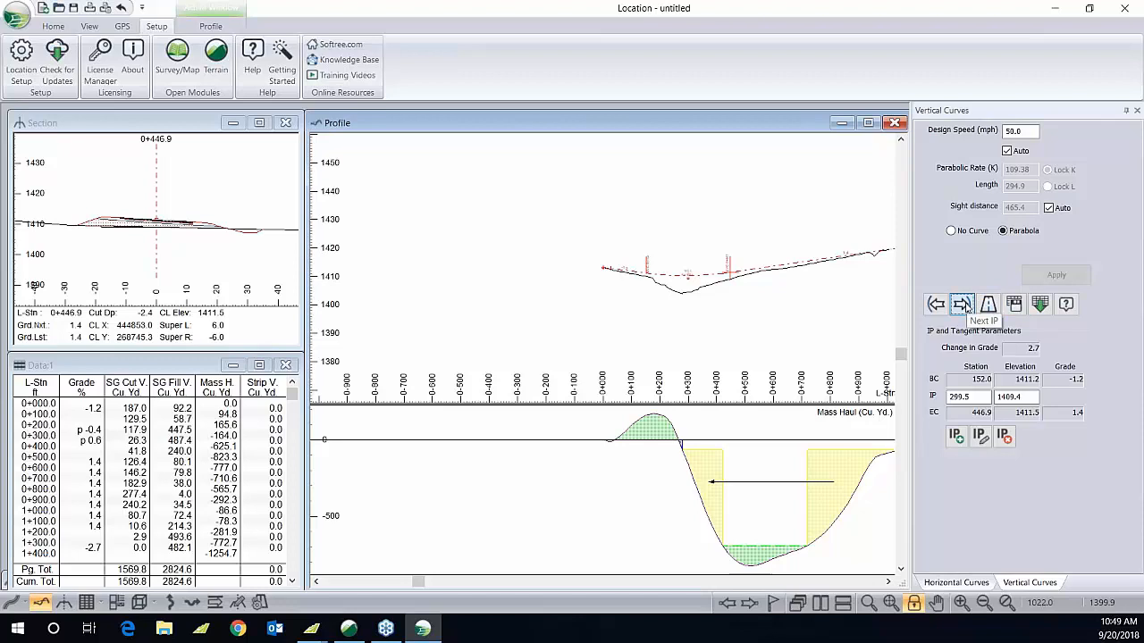
left_click(1041, 305)
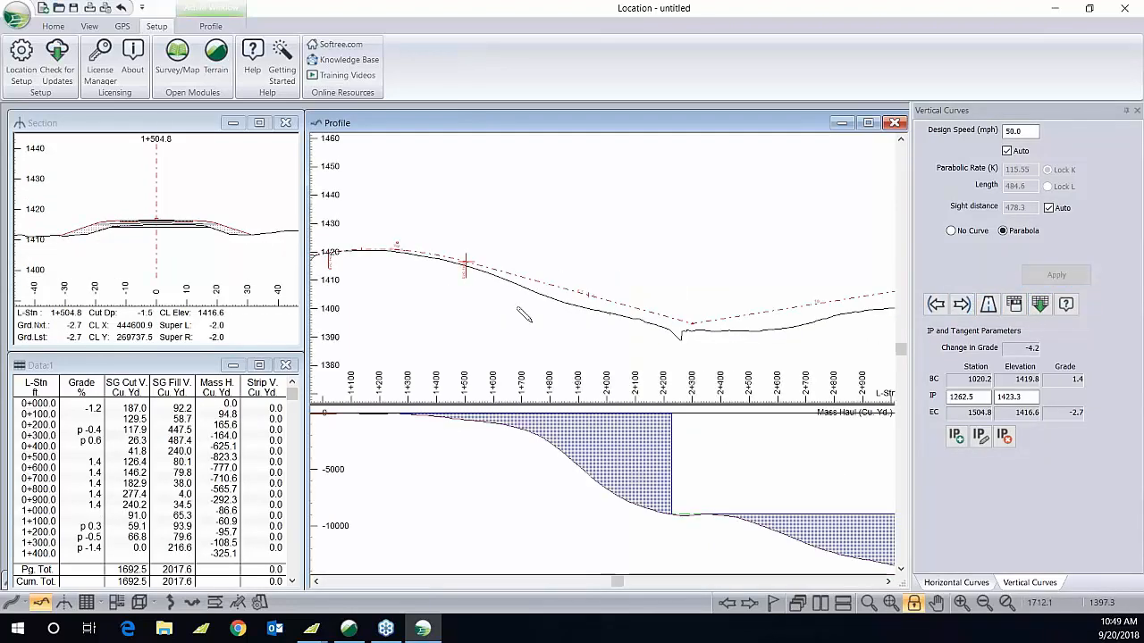
left_click(962, 304)
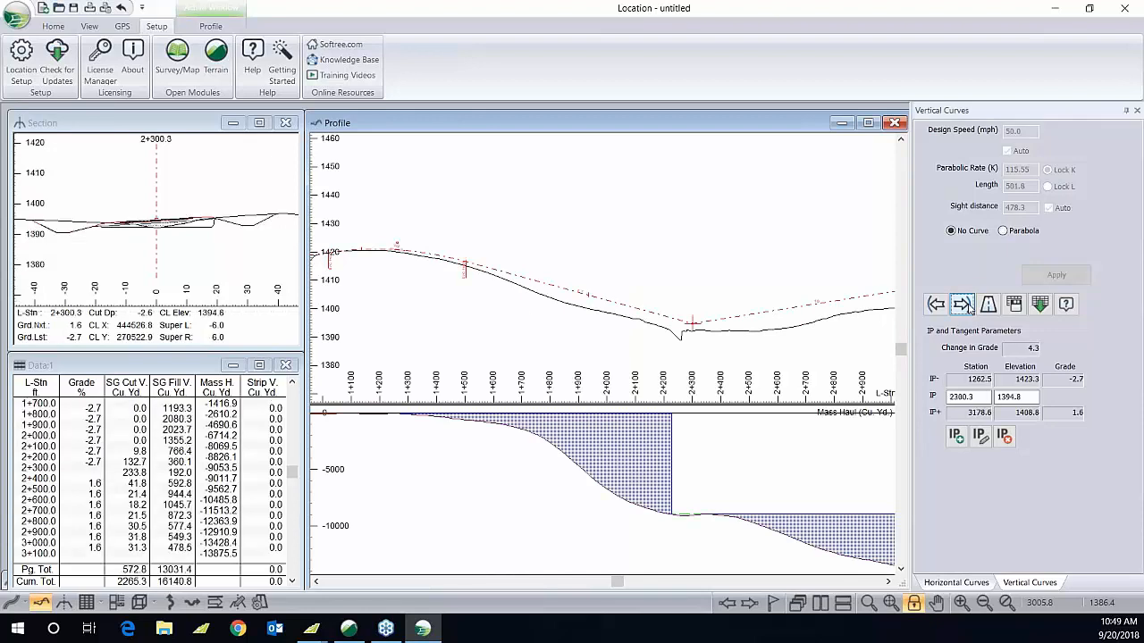
left_click(1041, 304)
left_click(1059, 275)
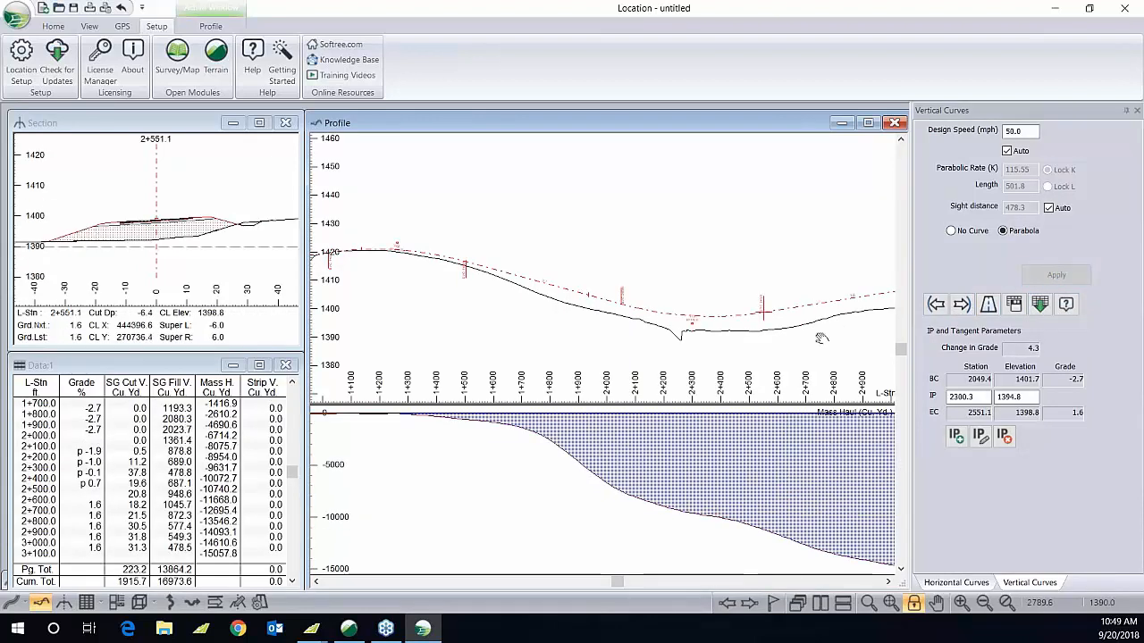
Step: Fit a 50 mph parabolic vertical curve at the last crest IP, station 3178.6
middle_click_drag(822, 339, 573, 344)
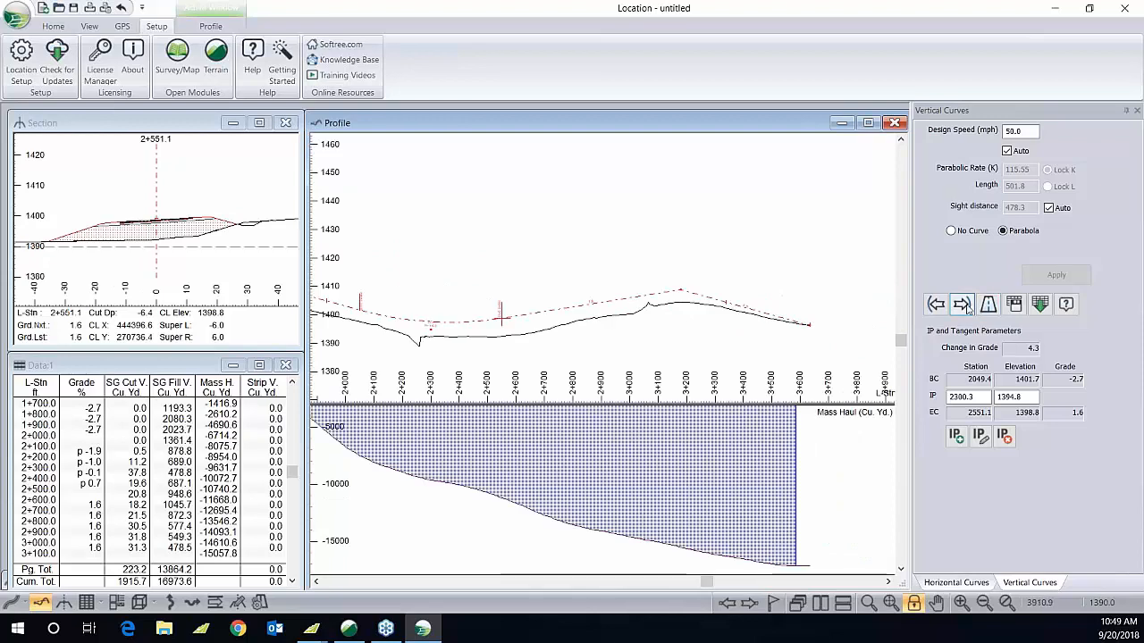
left_click(962, 305)
left_click(1040, 305)
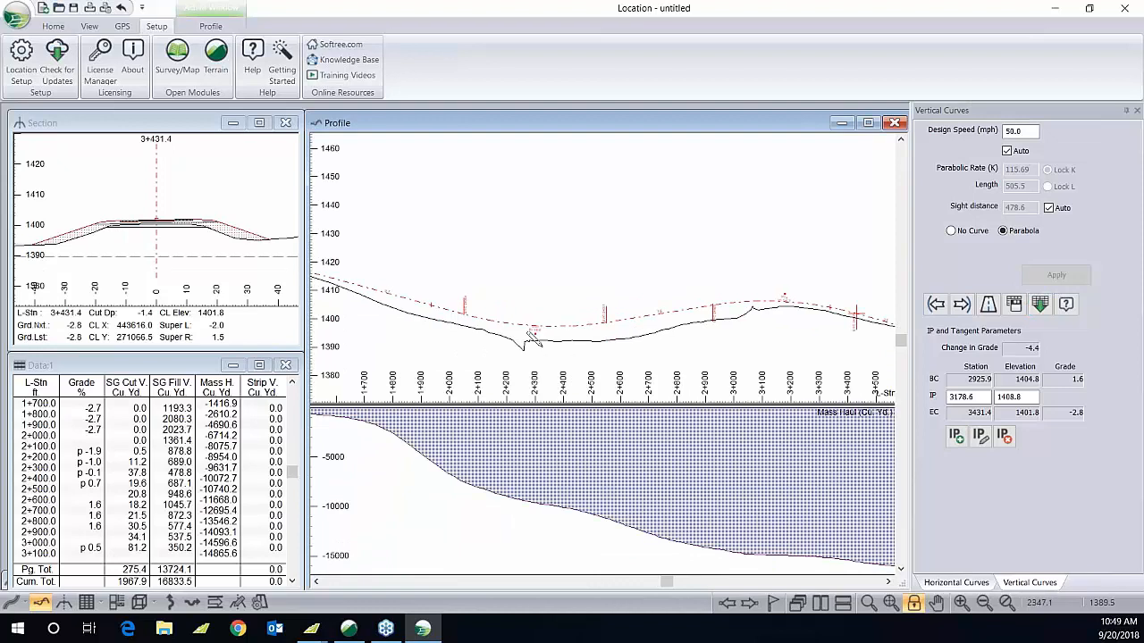
Step: Move the second sag IP back and down to about station 2277.8, elevation 1393.3 ft, to reduce the fill
left_click(535, 333)
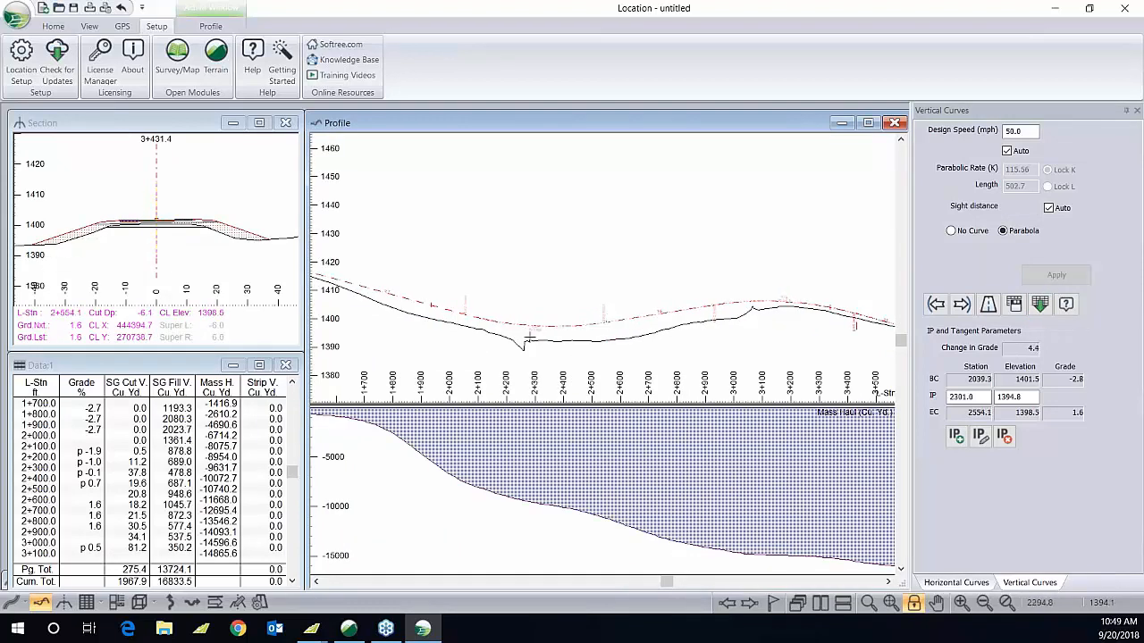
left_click_drag(528, 338, 525, 337)
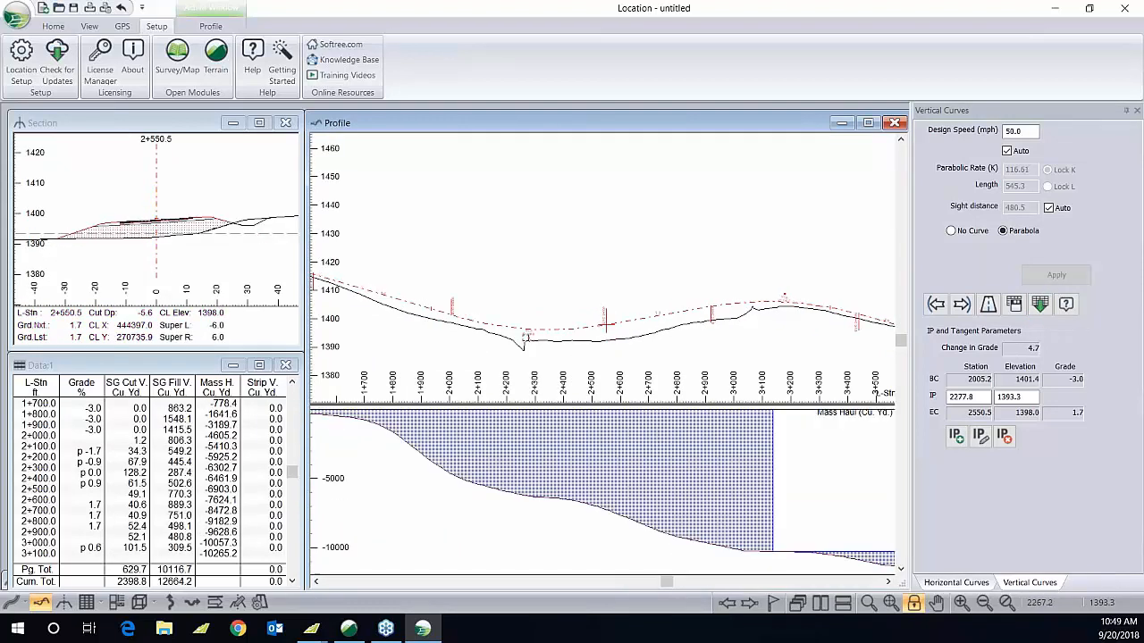
middle_click_drag(498, 348, 694, 338)
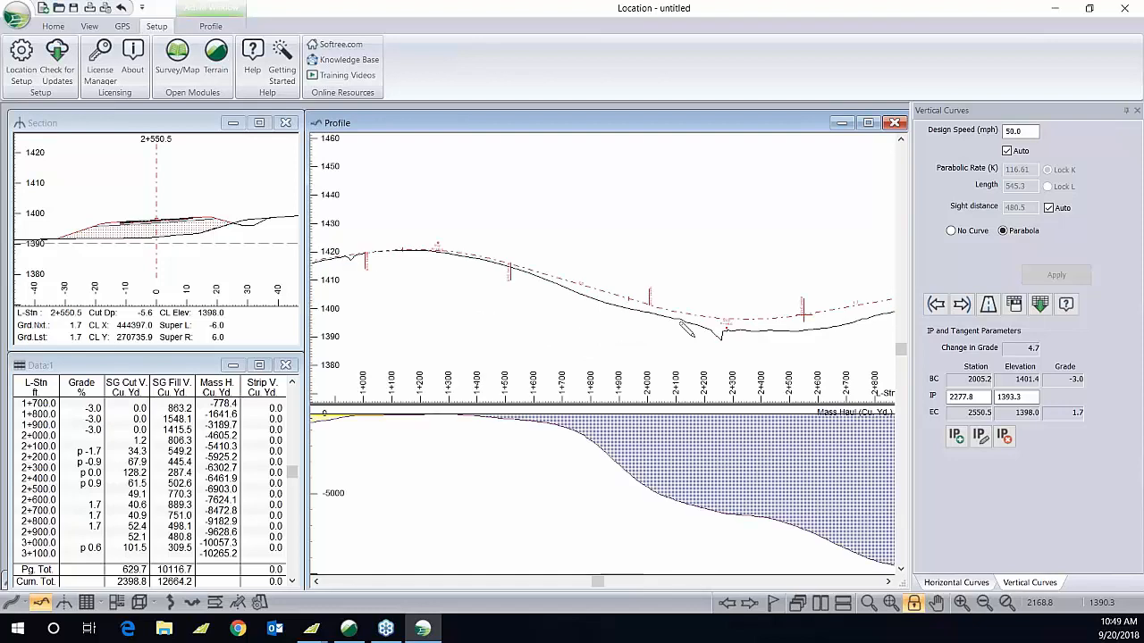
middle_click_drag(603, 307, 412, 306)
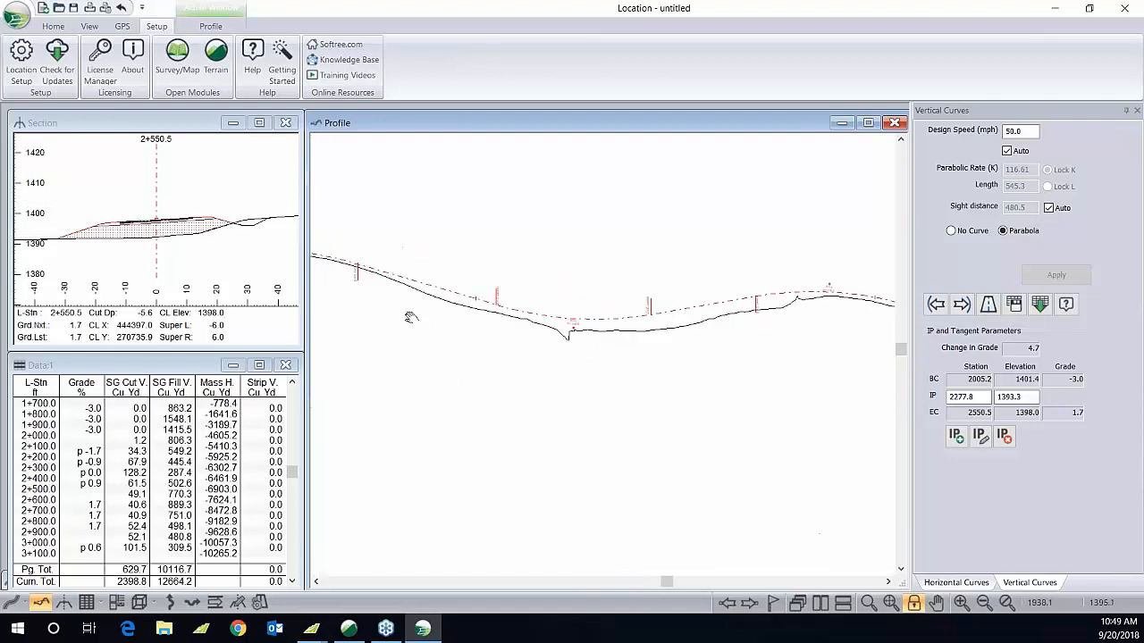
Step: Lower the last crest IP to about station 3185.7, elevation 1407.1 ft, and the second sag IP to about elevation 1392.0 ft
left_click(764, 280)
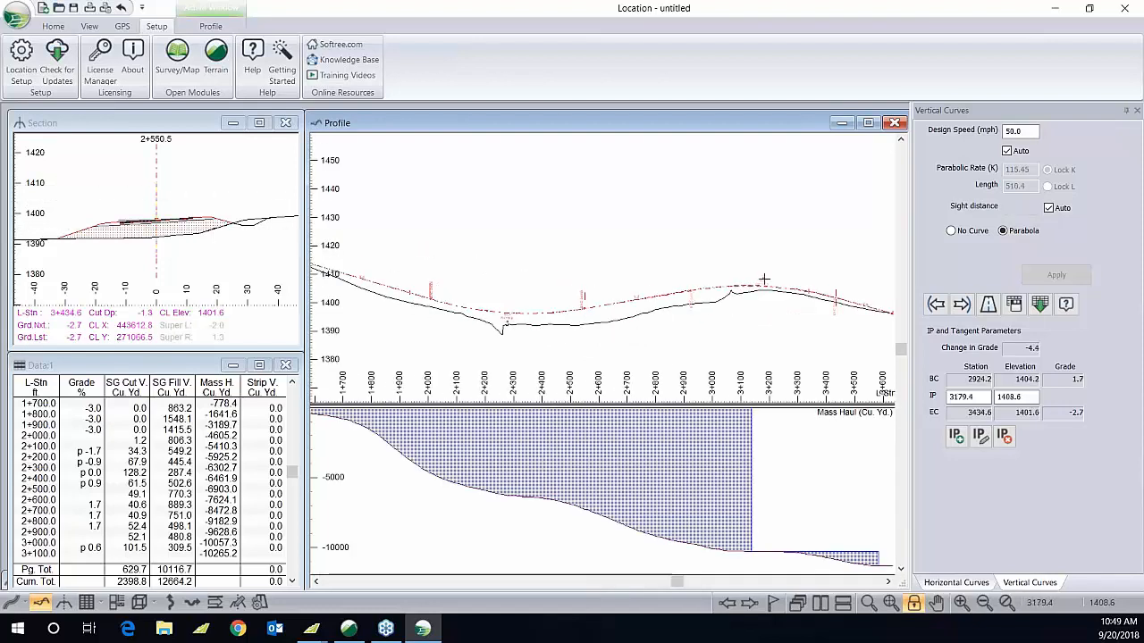
left_click_drag(764, 281, 764, 283)
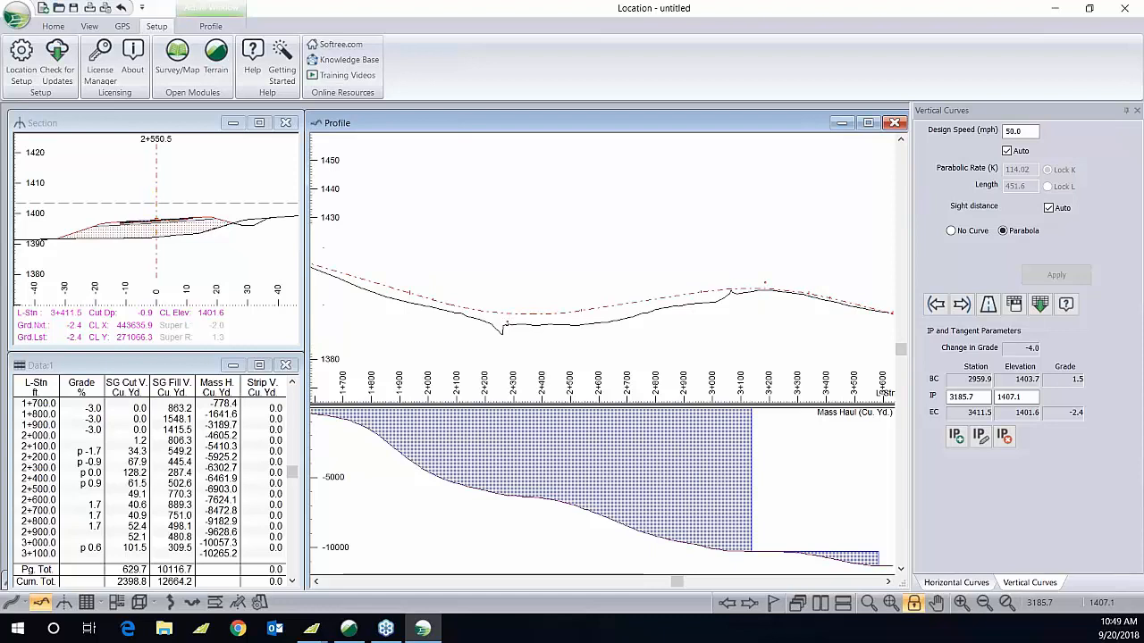
middle_click_drag(554, 325, 631, 325)
mouse_move(583, 322)
left_mouse_down()
mouse_move(661, 311)
mouse_move(582, 327)
left_mouse_up()
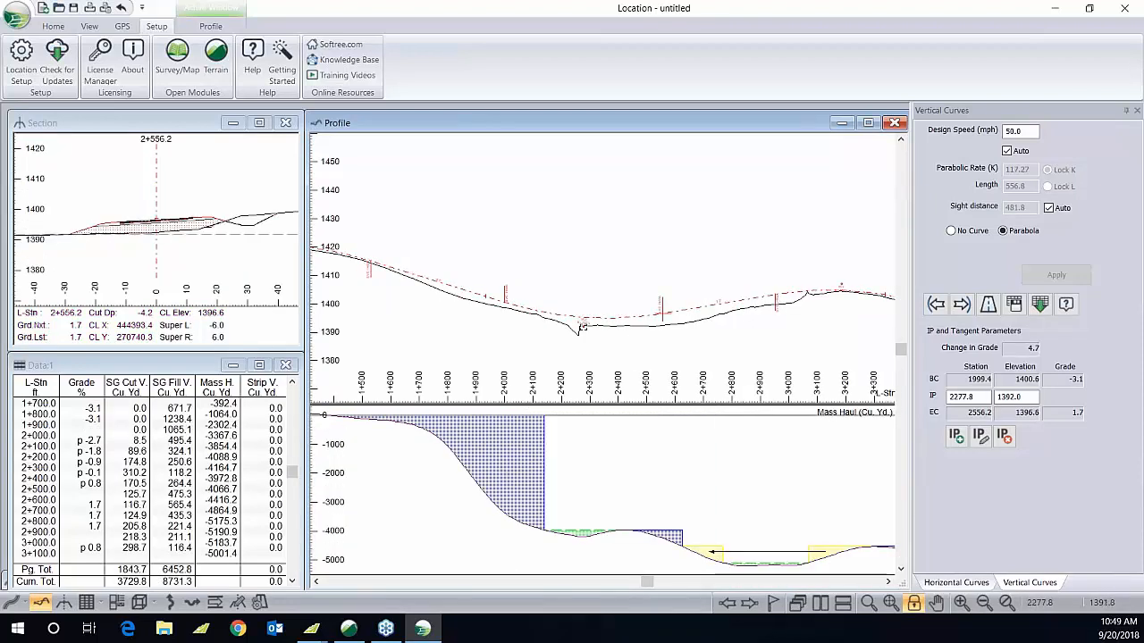
Step: Lower the first crest IP to about station 1265.6, elevation 1422.4 ft, to generate more cut
middle_click_drag(438, 327, 610, 339)
left_click(465, 249)
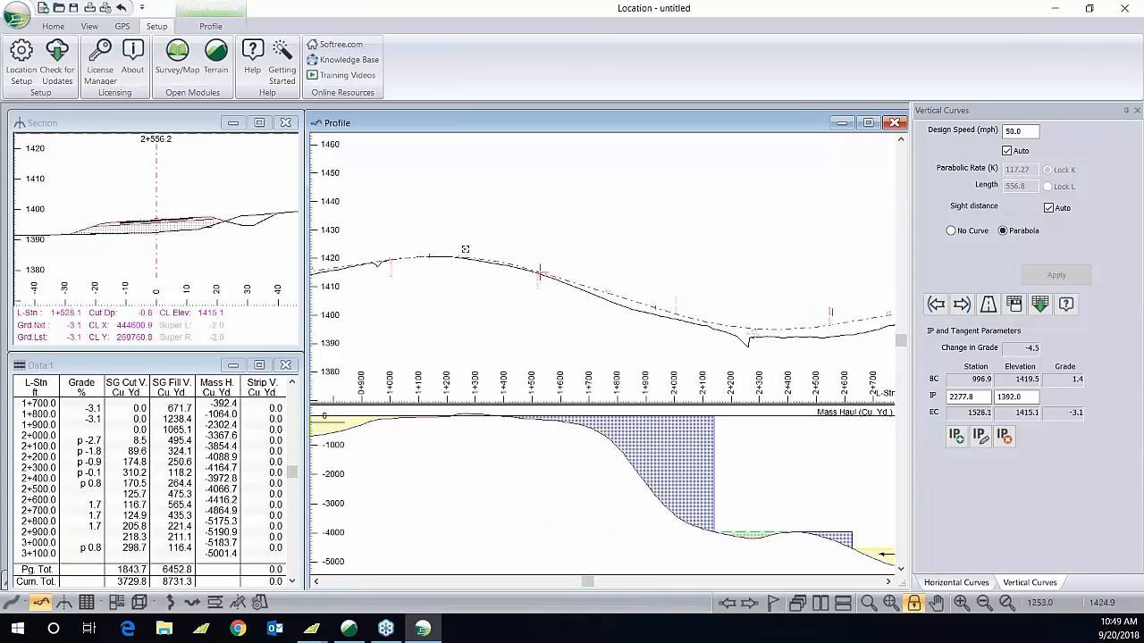
mouse_move(465, 249)
left_mouse_down()
mouse_move(469, 263)
mouse_move(464, 252)
left_mouse_up()
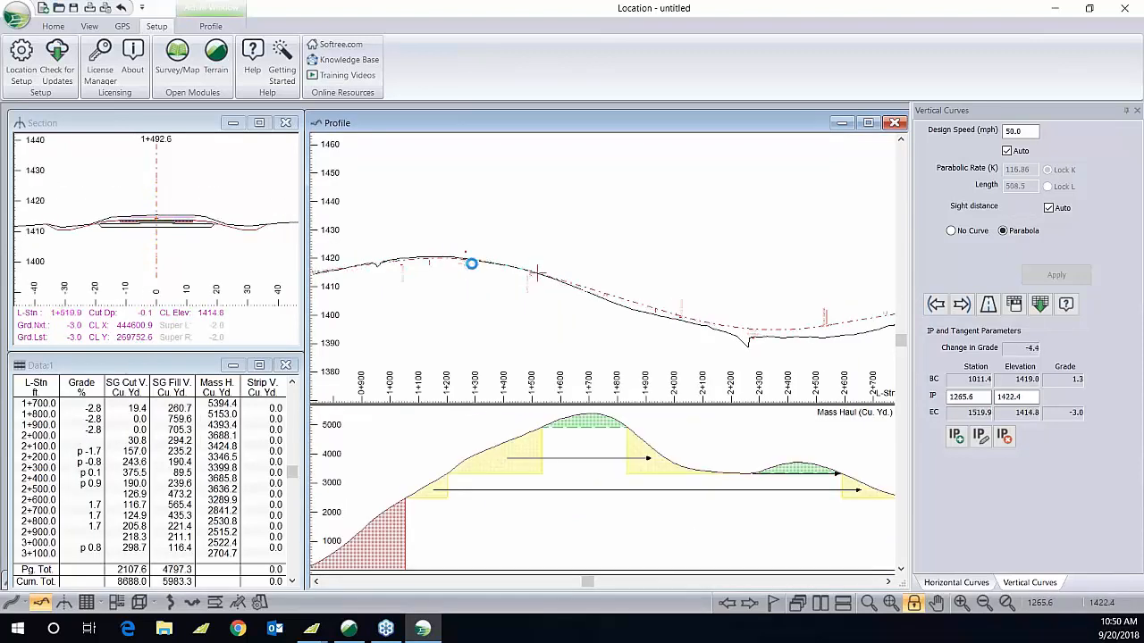
Step: Lower the second sag IP in small moves to about station 2275.9, elevation 1390.7 ft, to balance the mass haul
middle_click_drag(587, 321, 444, 311)
left_click(609, 326)
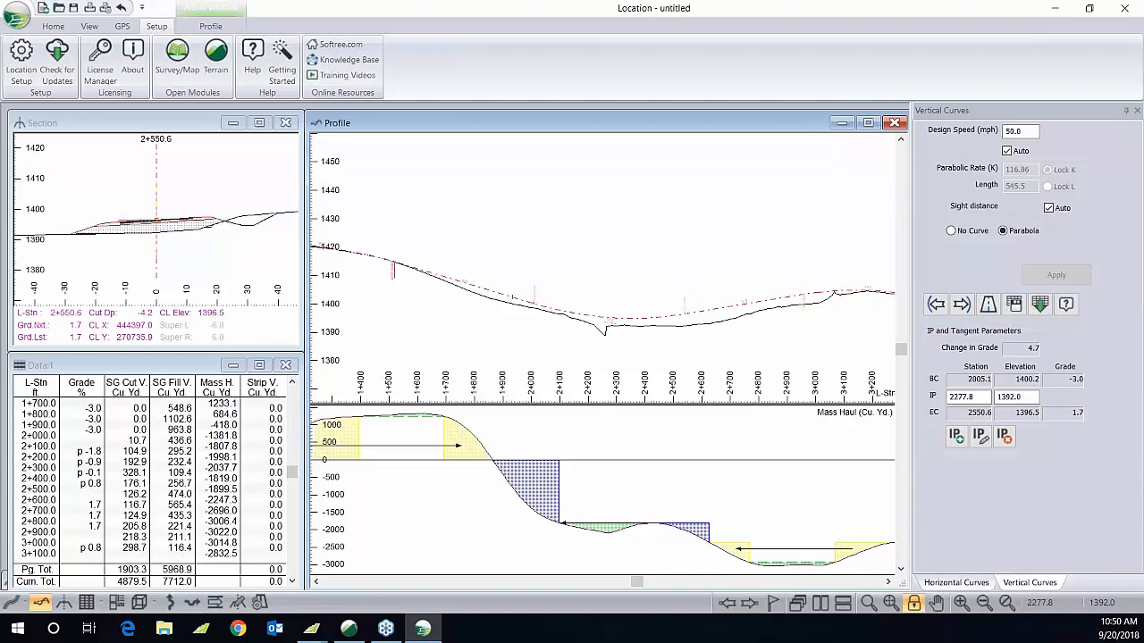
left_click_drag(610, 326, 609, 329)
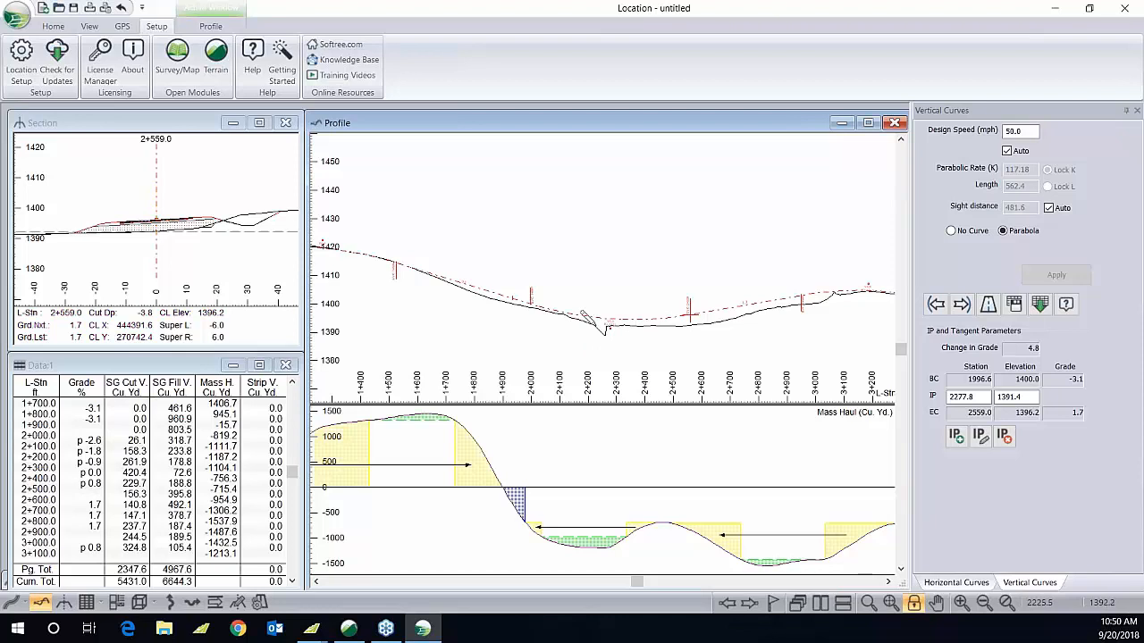
left_click_drag(607, 328, 608, 330)
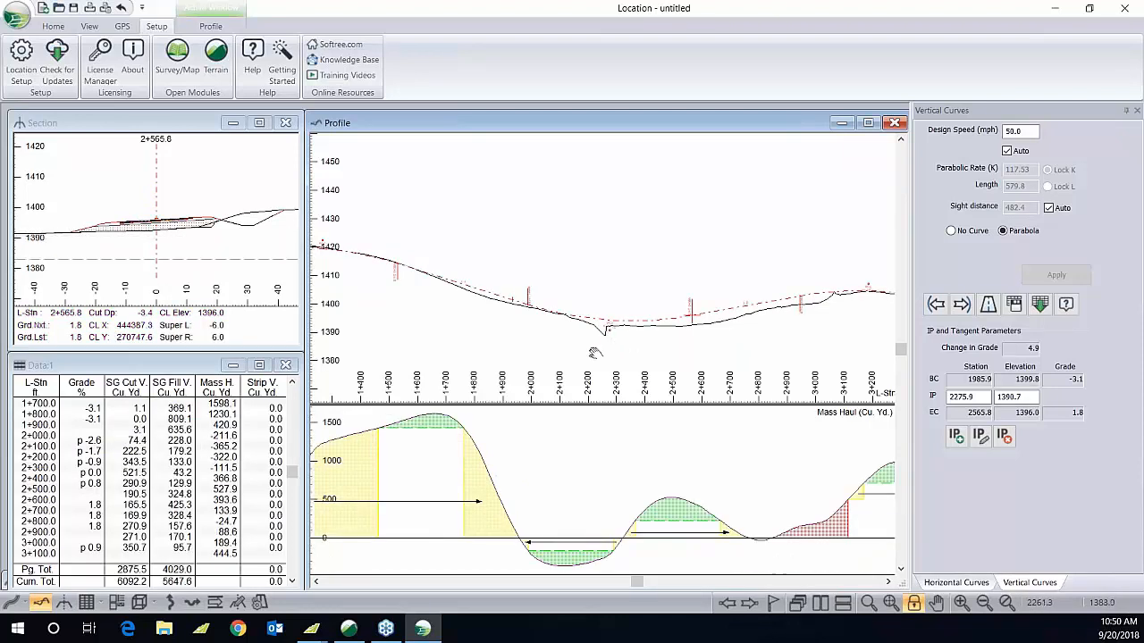
Step: Review the mass haul diagram along the profile and the cut, fill and mass haul volumes through the last station
left_click_drag(594, 353, 497, 335)
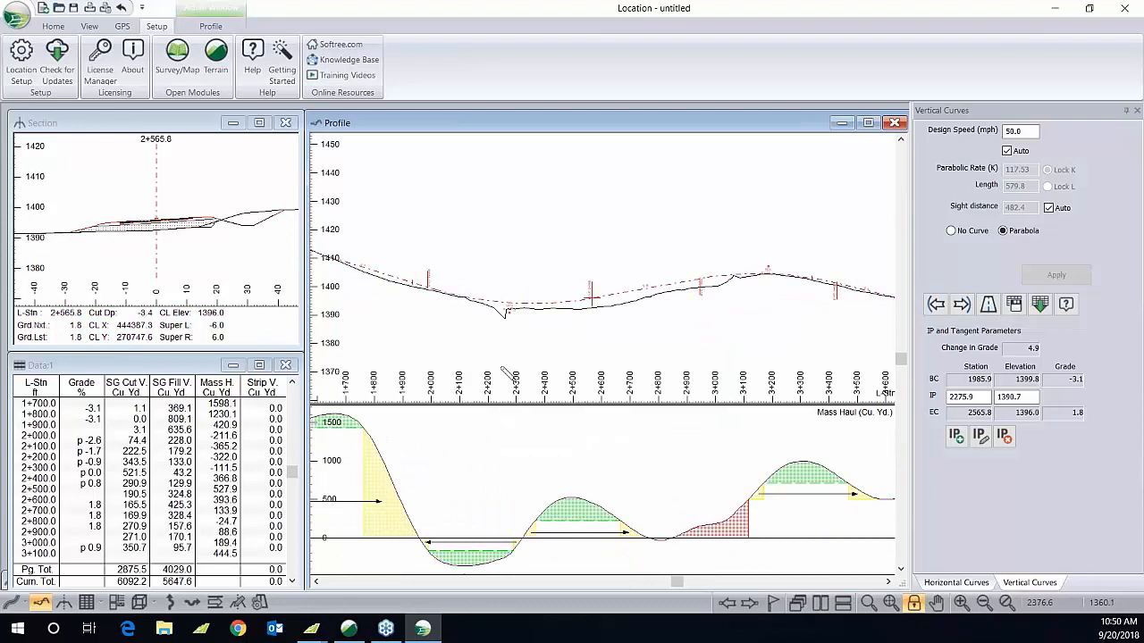
left_click_drag(557, 356, 671, 355)
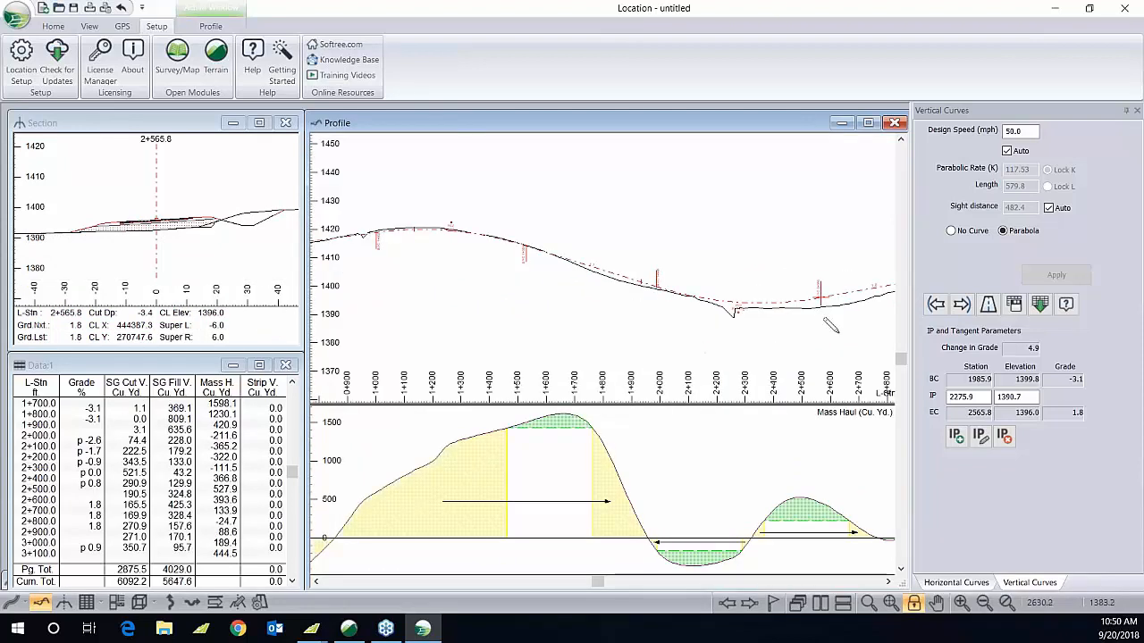
middle_click_drag(831, 325, 634, 339)
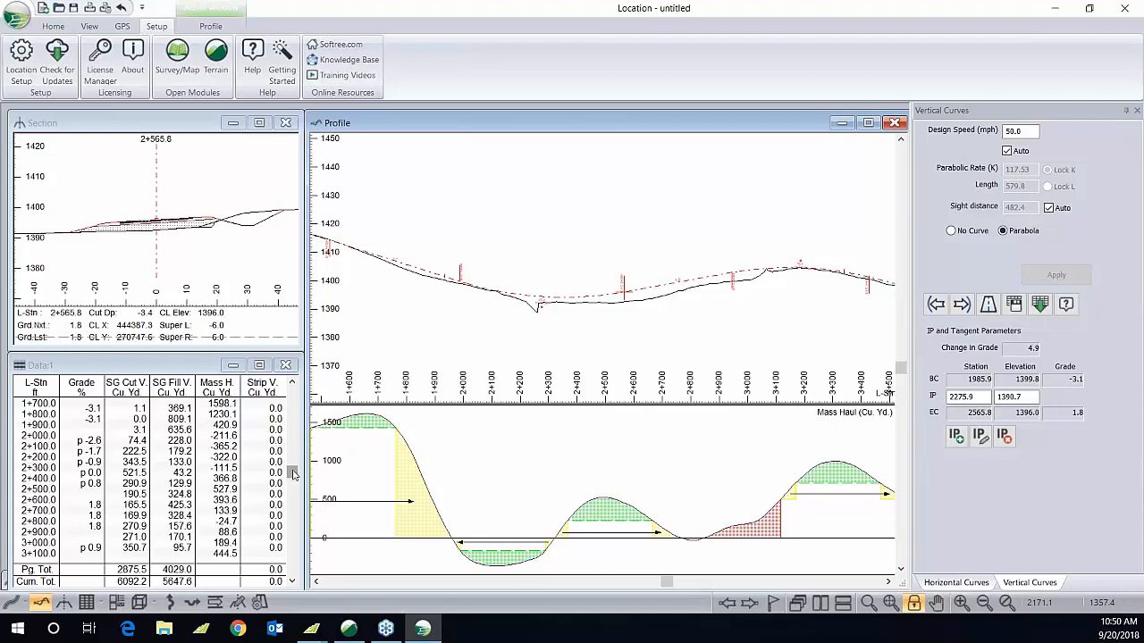
left_click_drag(293, 474, 292, 543)
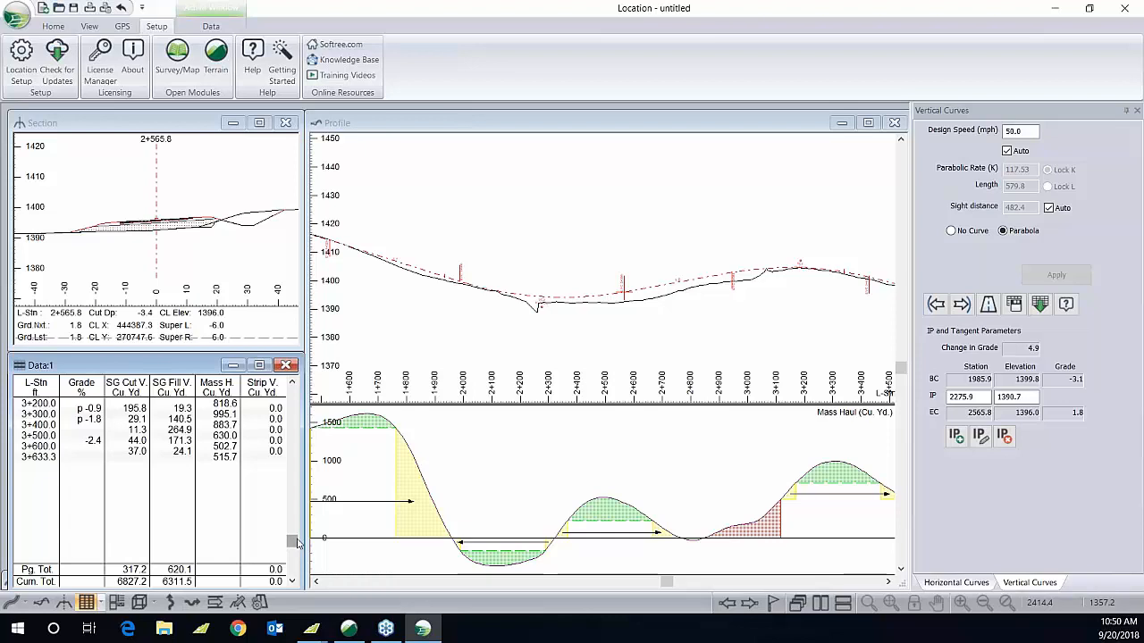
left_click_drag(295, 541, 295, 474)
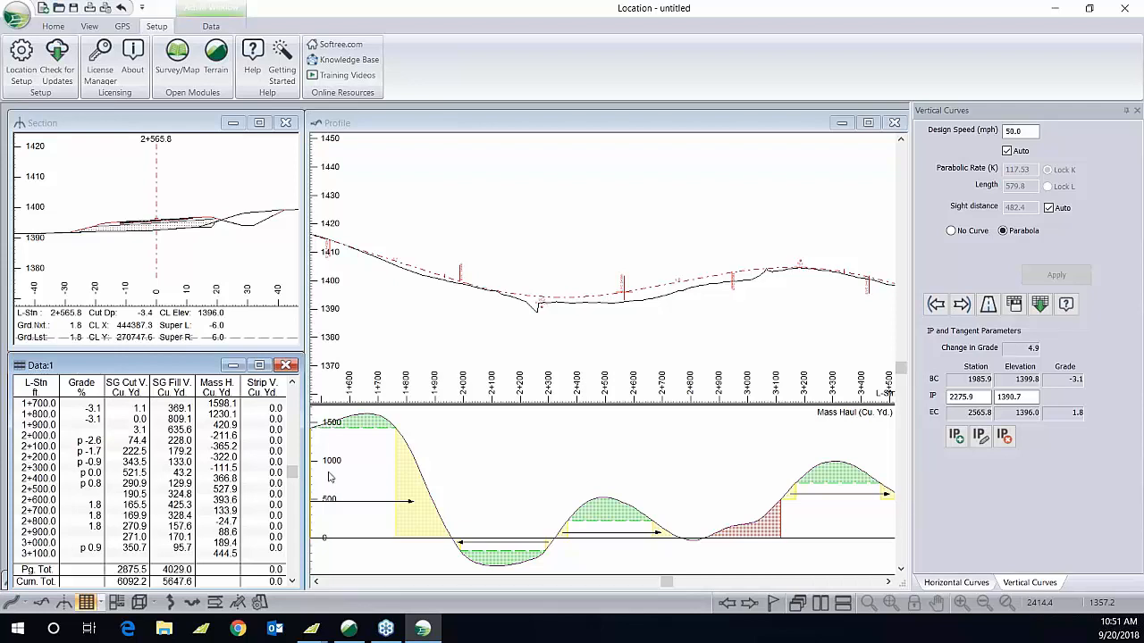
left_click(415, 354)
middle_click_drag(418, 355, 463, 359)
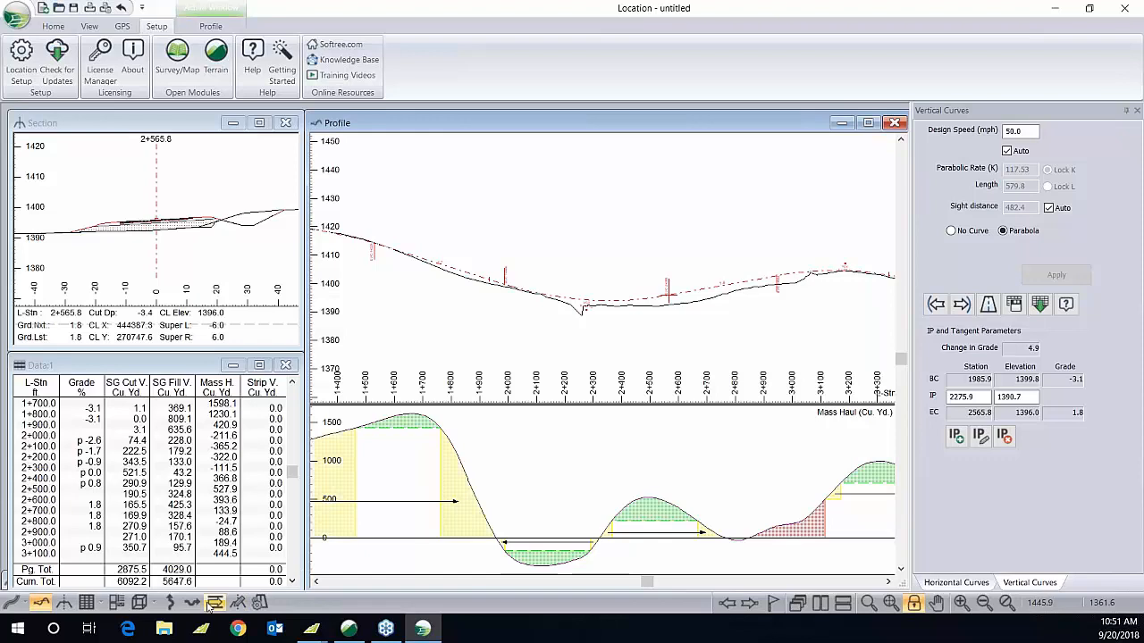
Step: Switch to the Multi-Plot view and close the vertical and horizontal curve panels
left_click(116, 603)
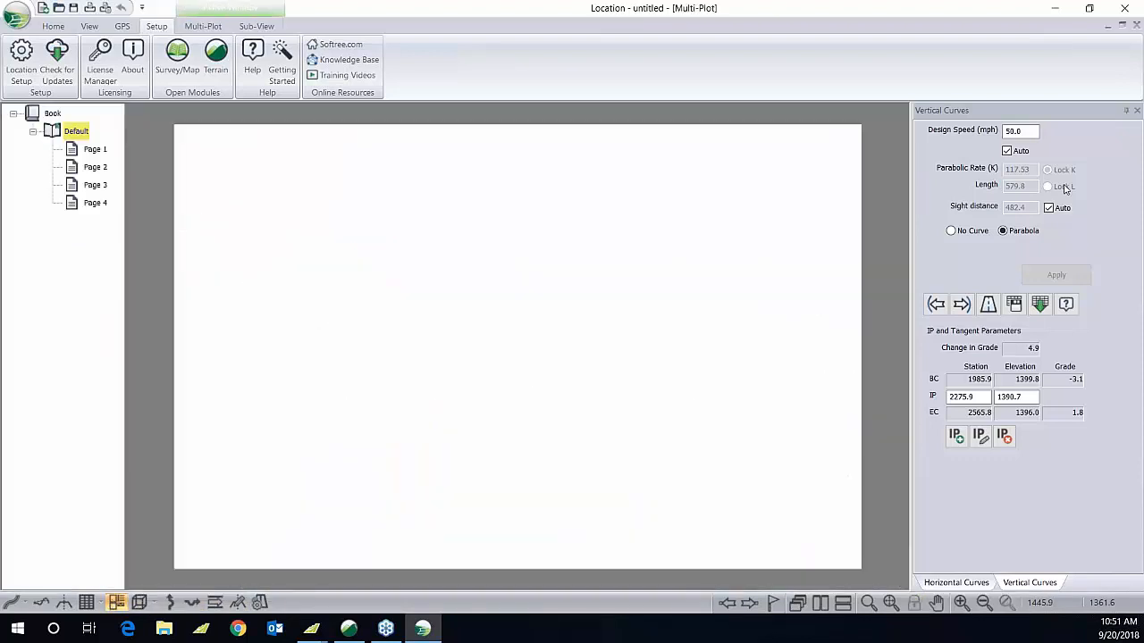
left_click(1136, 110)
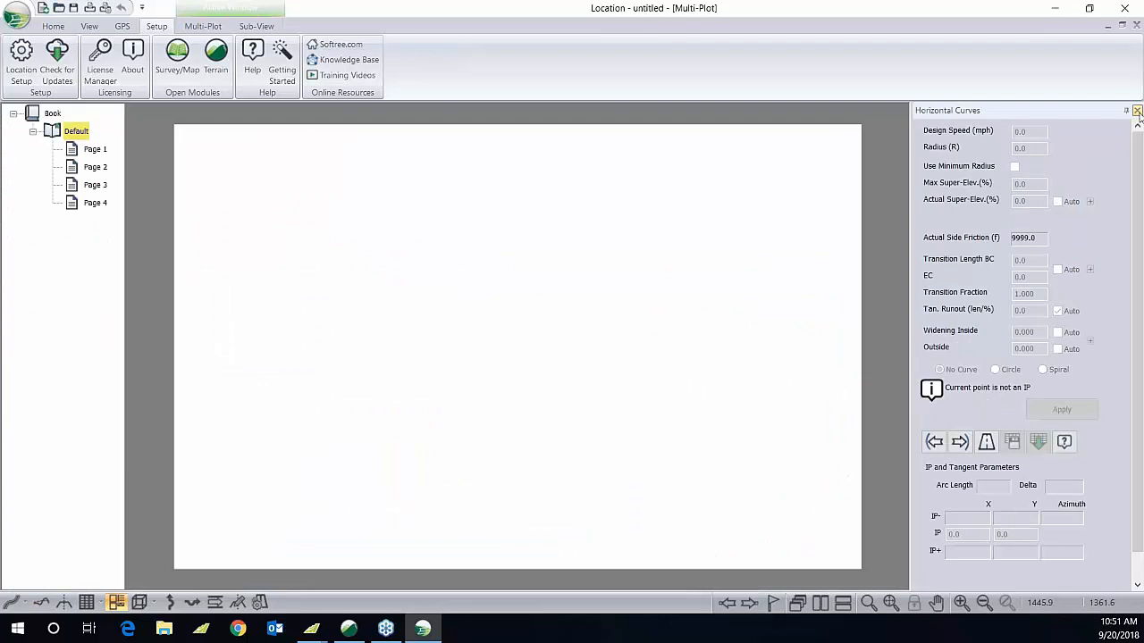
left_click(1136, 110)
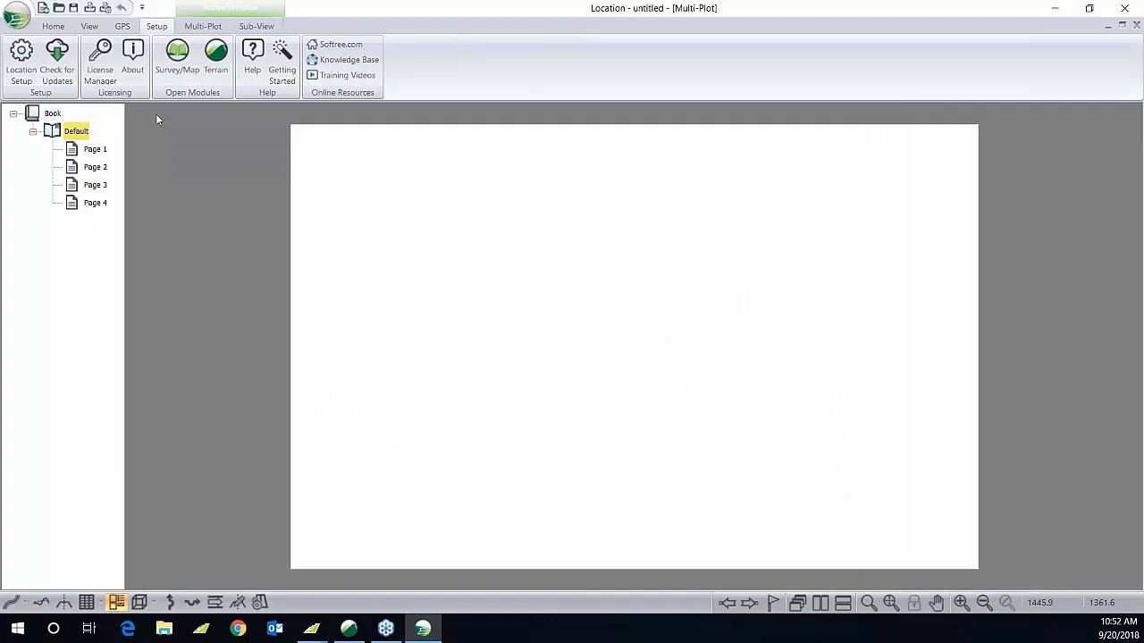
Step: Replace the current plot layout with the book layout Multi_plot Webinar - Concept Book.blt
left_click(208, 27)
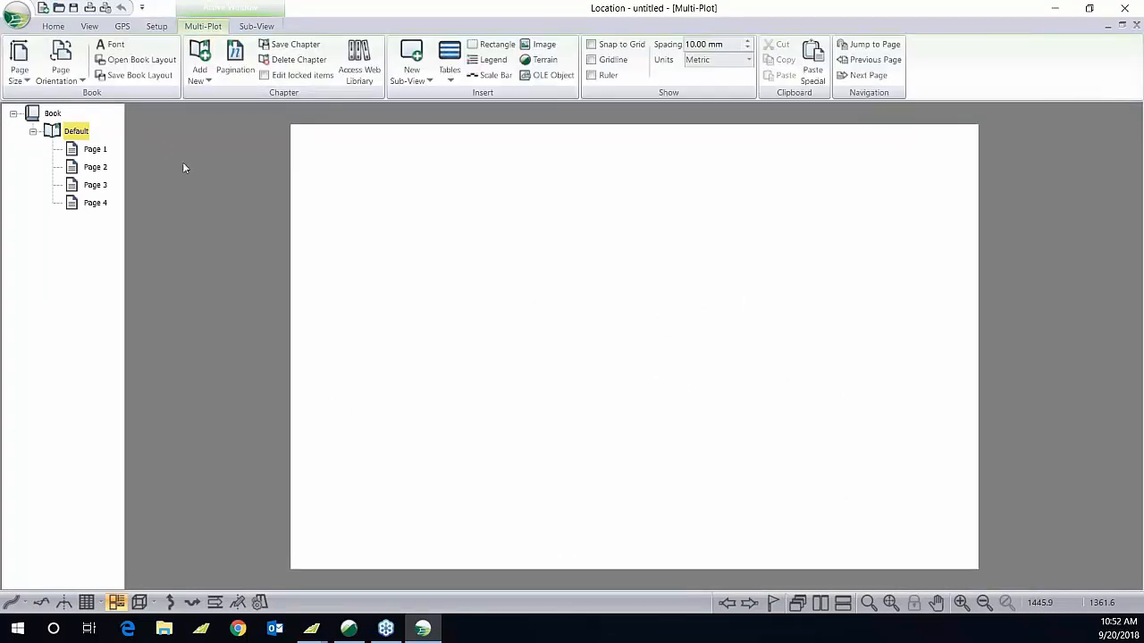
left_click(135, 67)
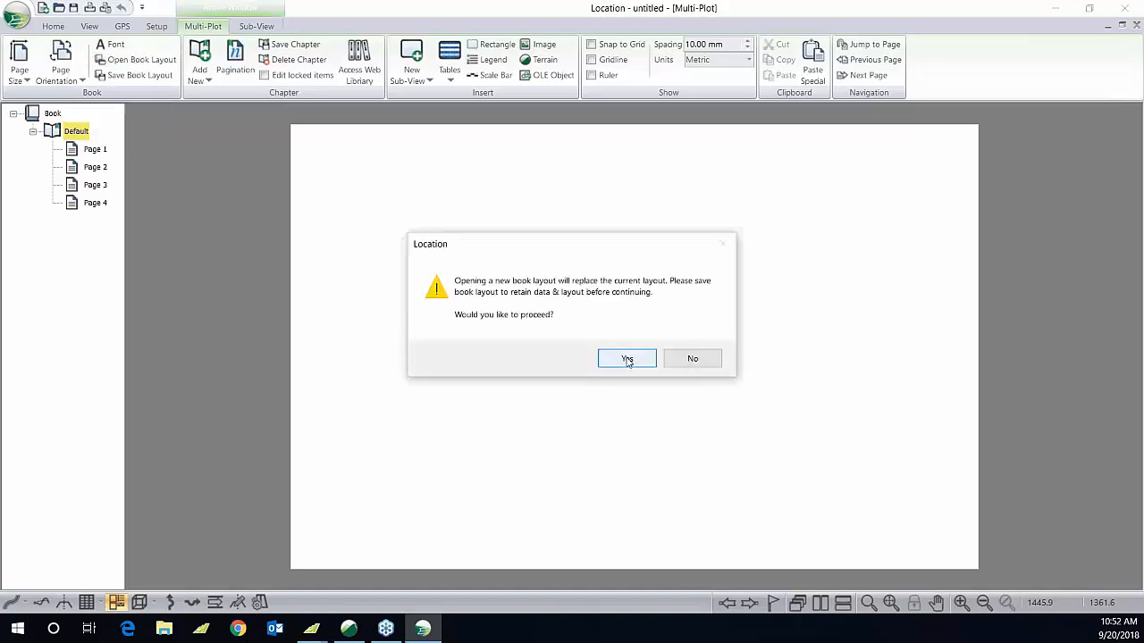
left_click(627, 359)
left_click(574, 291)
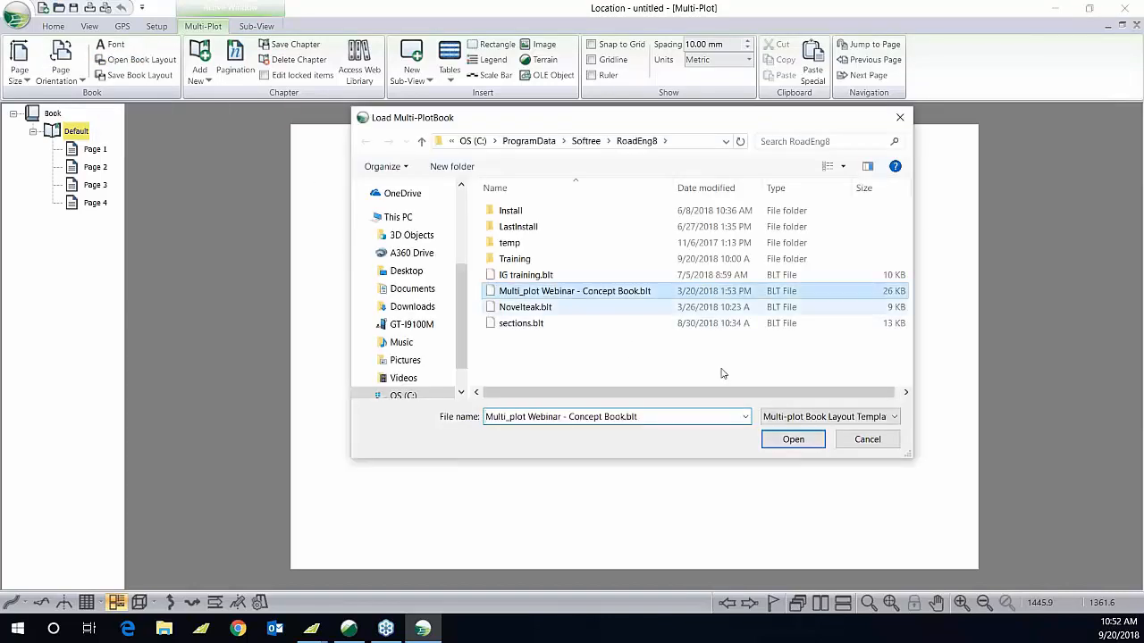
left_click(792, 439)
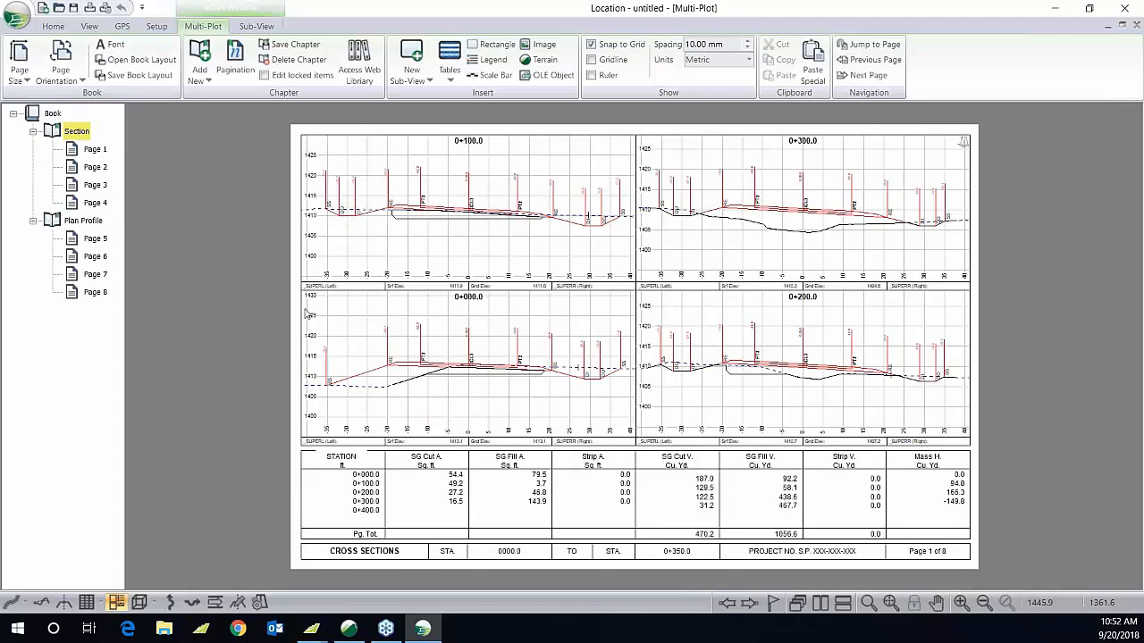
Step: Check the Section and Plan Profile chapters and move the Plan Profile chapter ahead of Section
left_click(83, 221)
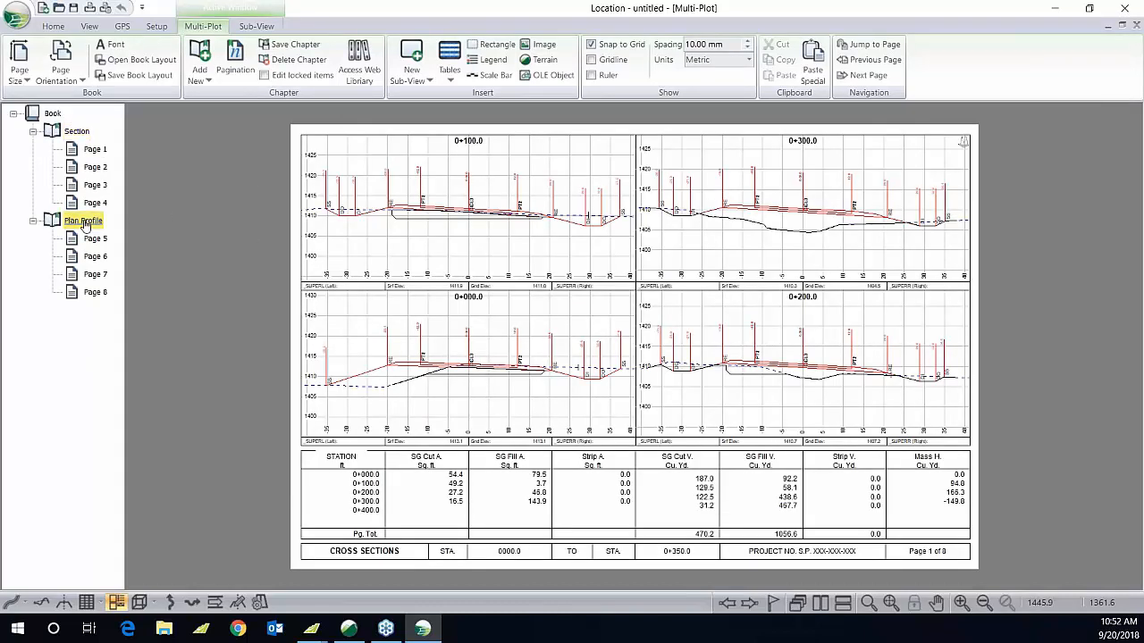
left_click(78, 132)
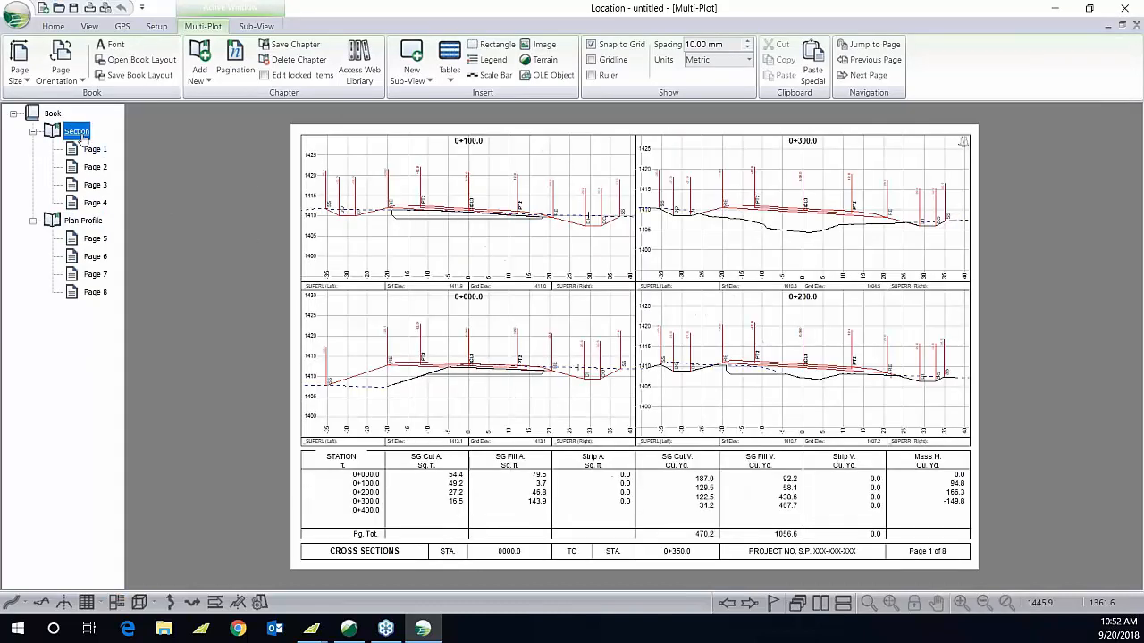
left_click(83, 221)
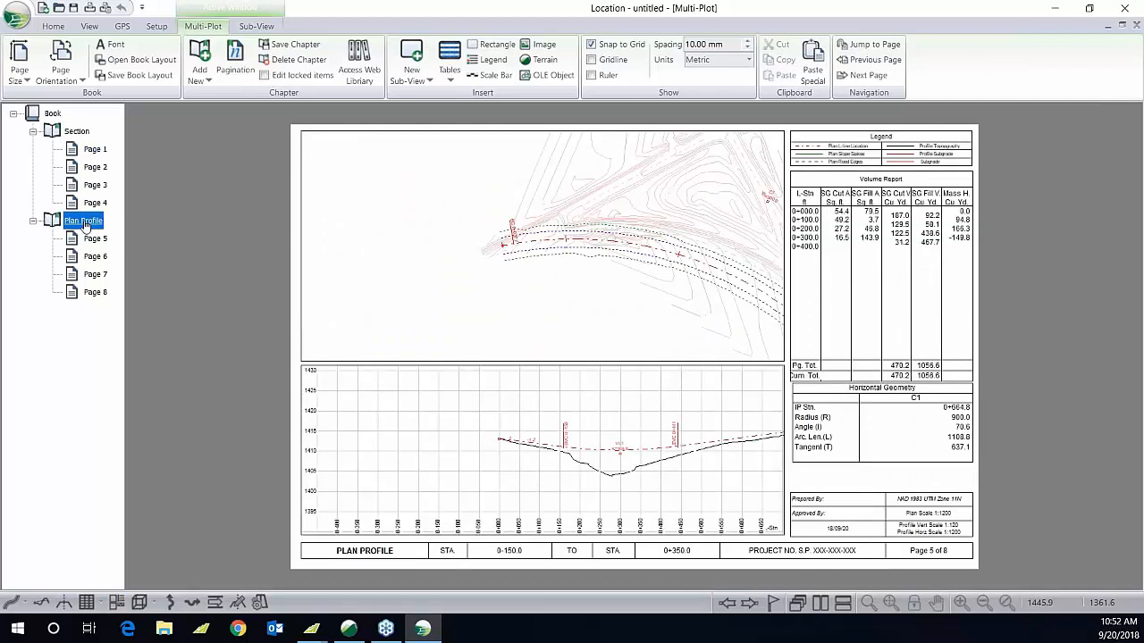
right_click(85, 227)
left_click(123, 295)
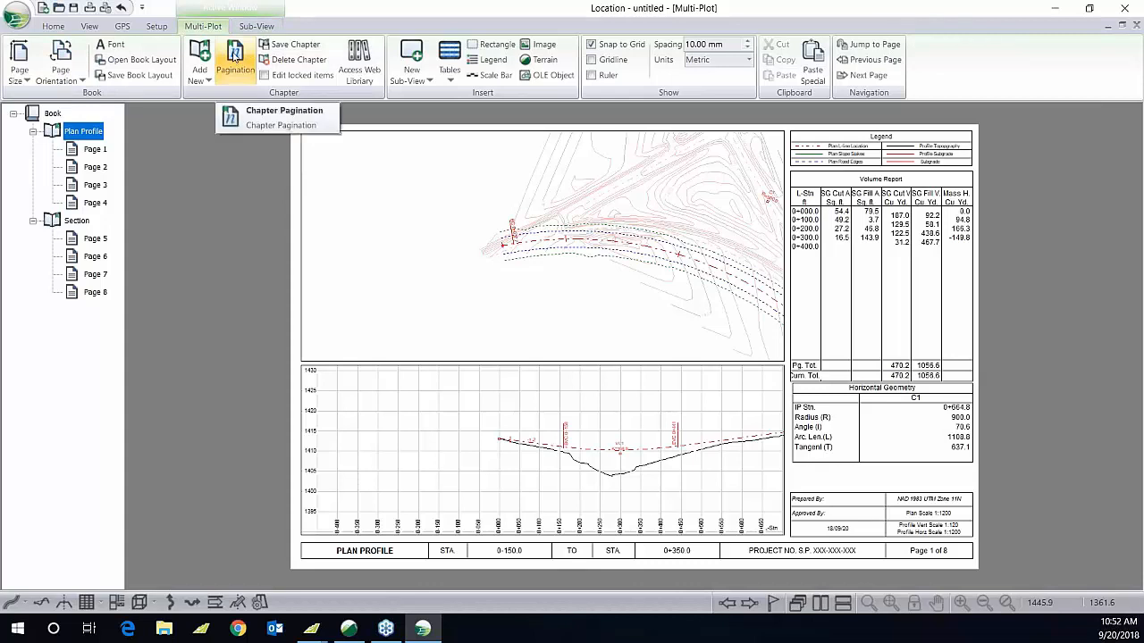
Step: Paginate the Plan Profile chapter at a fixed 700 ft per page, with the station range from -150.0 to the road's end (..)
left_click(234, 56)
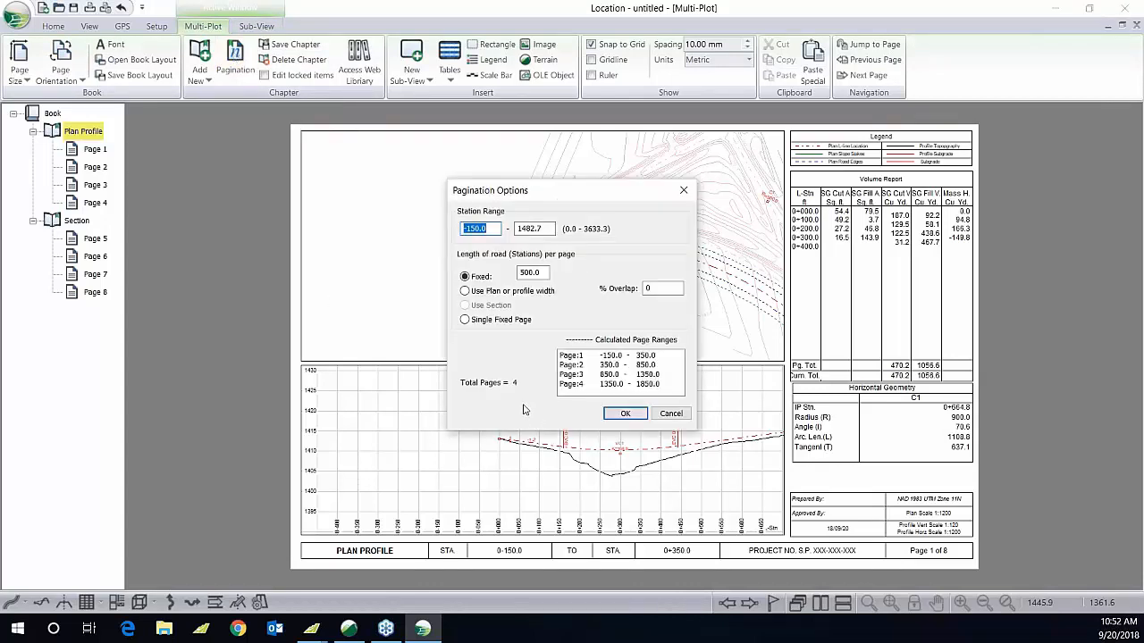
double_click(544, 273)
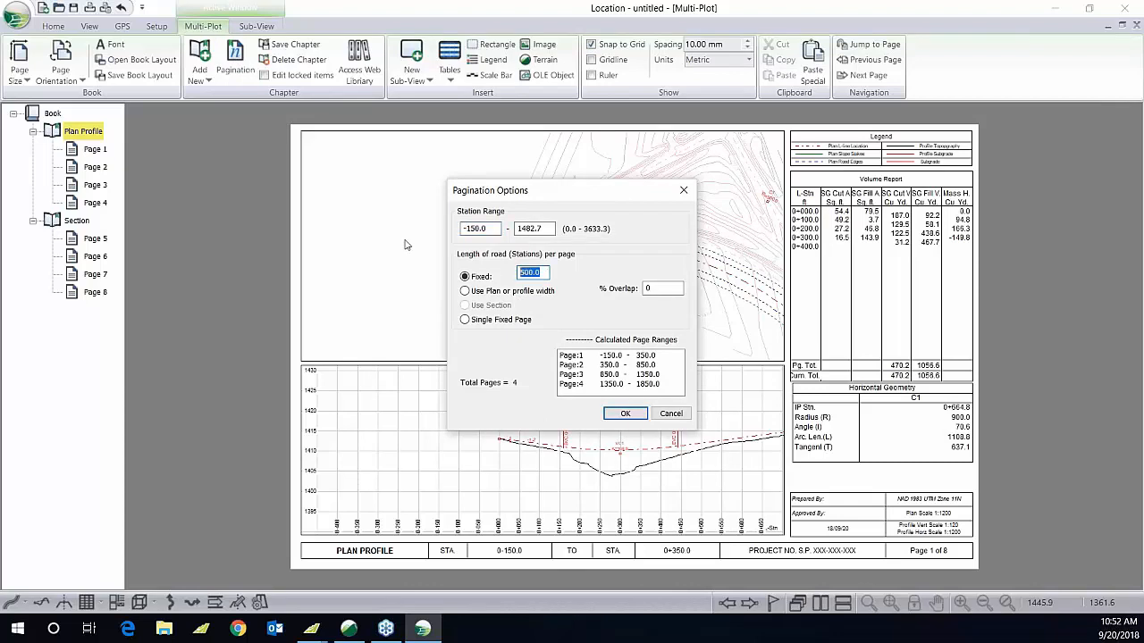
type("700")
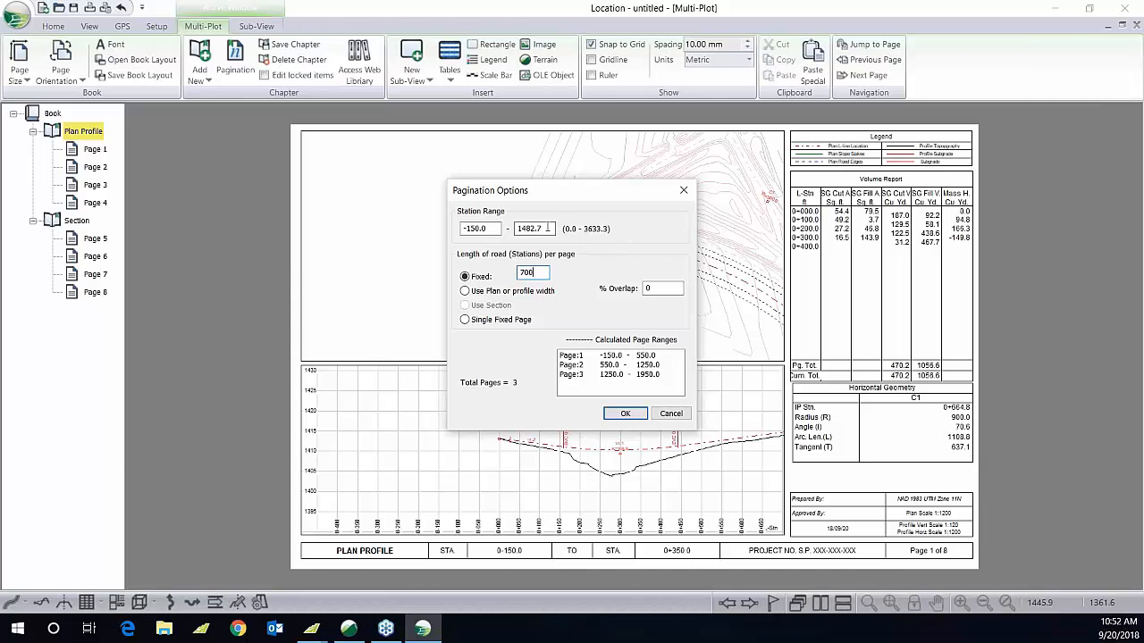
left_click_drag(550, 229, 517, 229)
type("..")
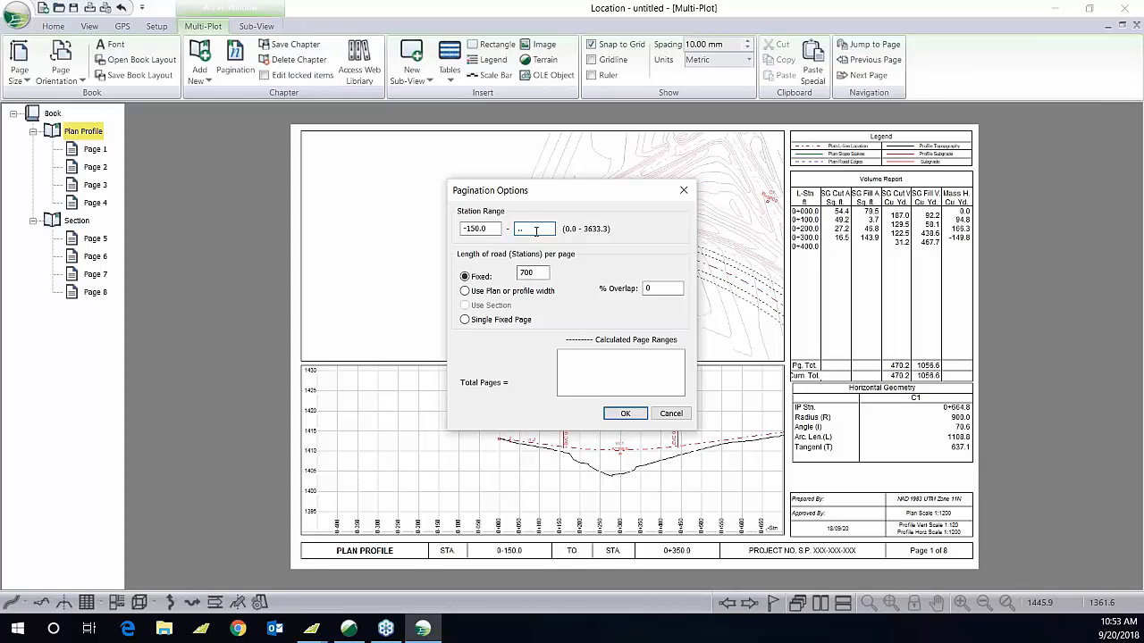
left_click(489, 228)
left_click(625, 415)
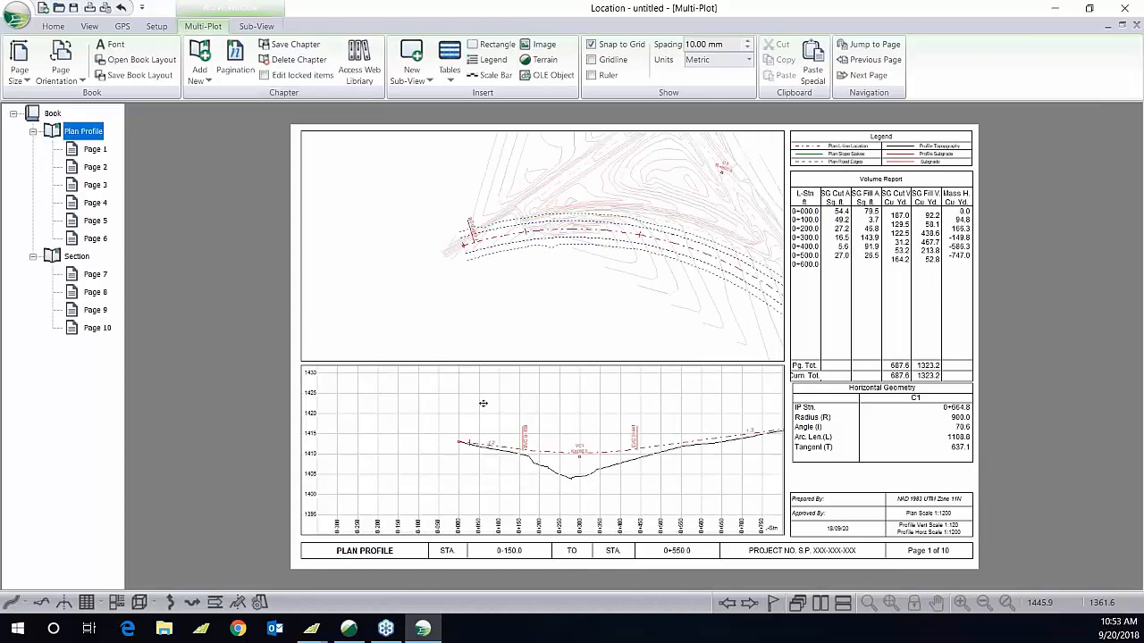
Step: Look through Plan Profile pages 1 to 6 to check the plan, profile and volume coverage along the road
left_click(93, 150)
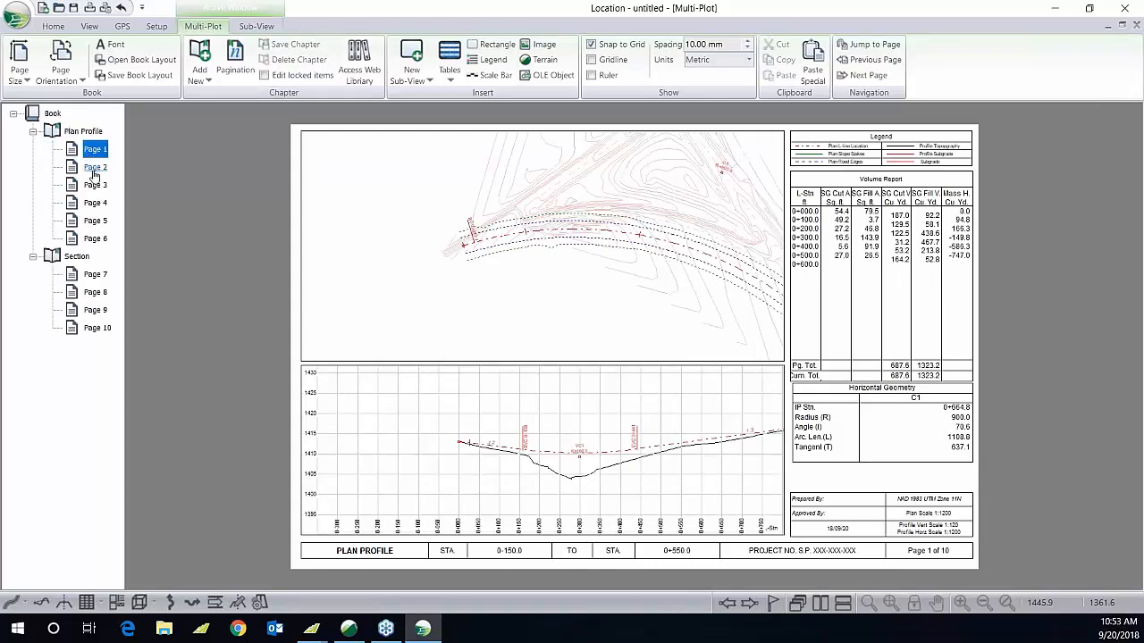
left_click(95, 168)
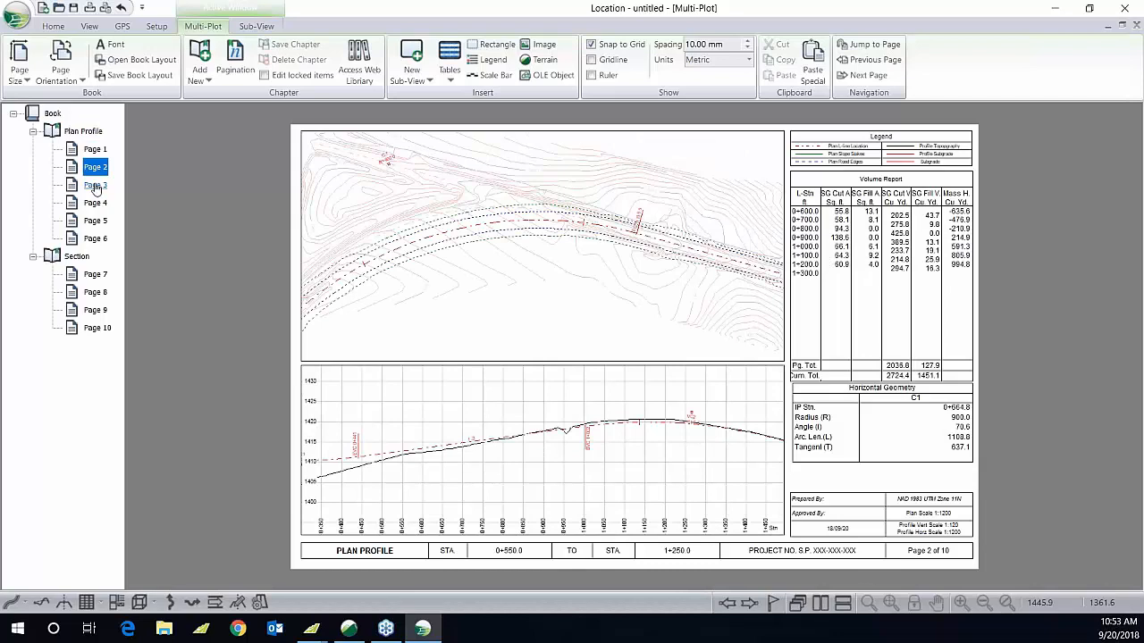
left_click(96, 186)
left_click(99, 206)
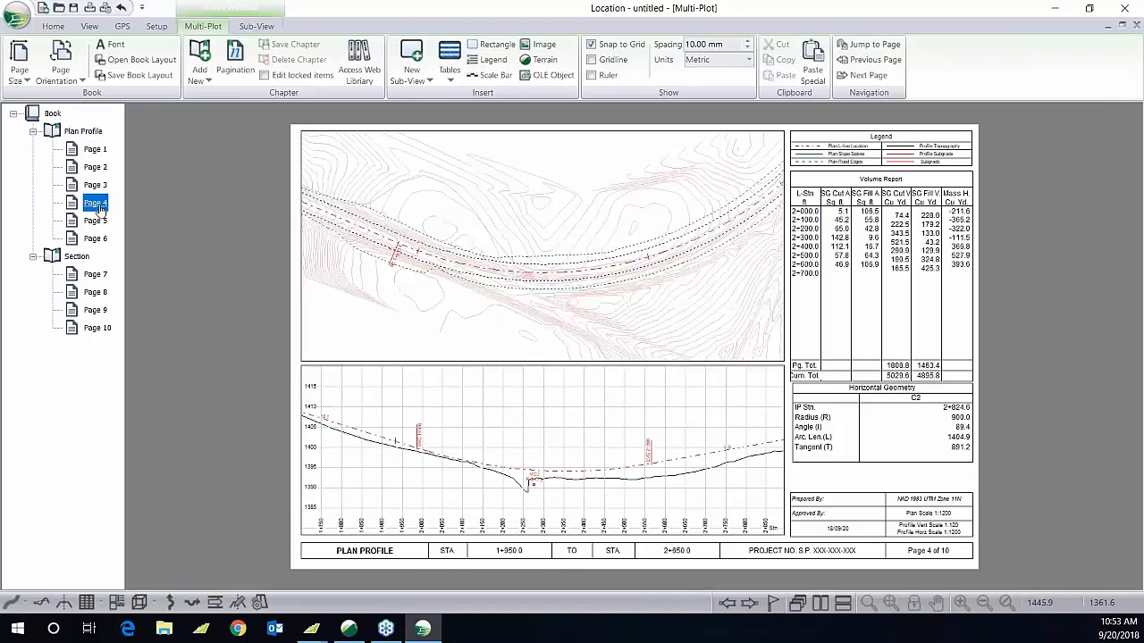
left_click(101, 223)
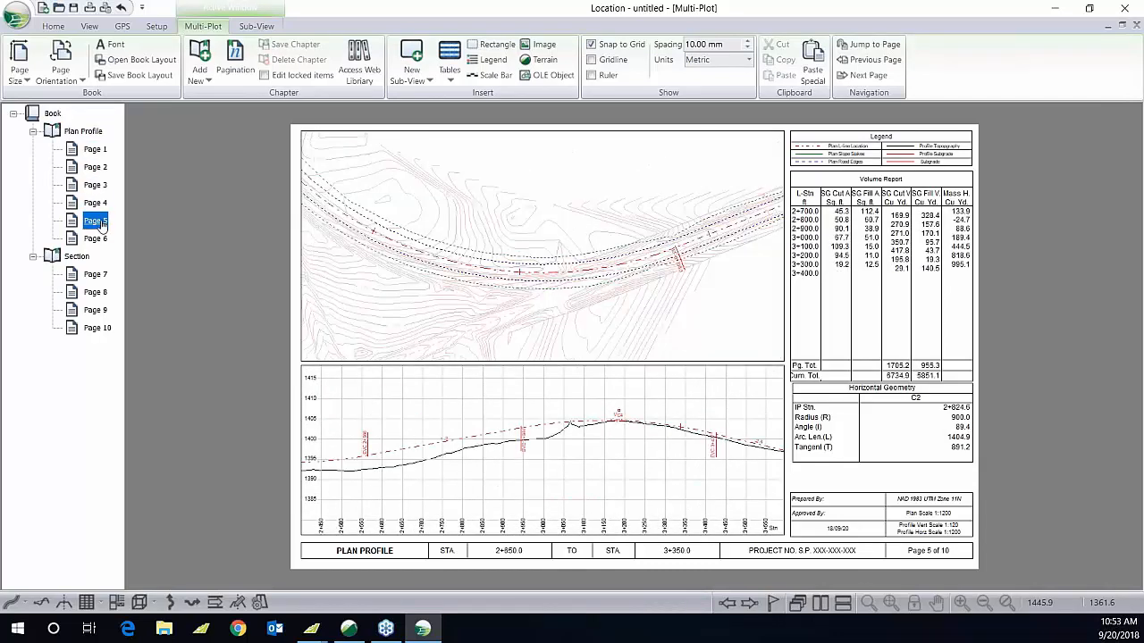
left_click(96, 239)
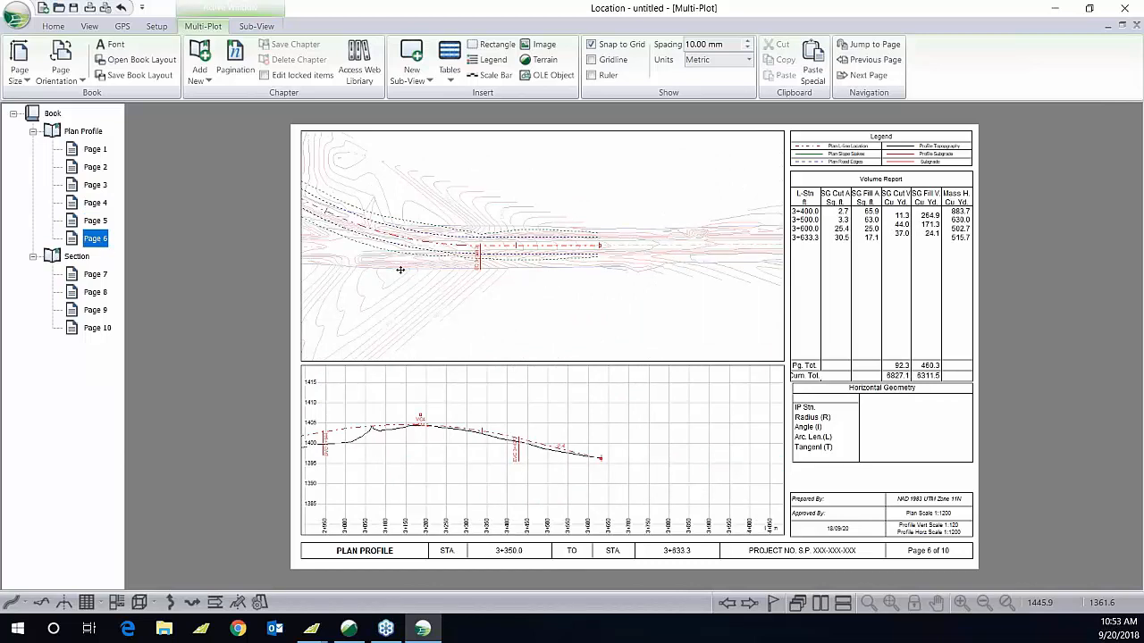
Step: Compare the first Plan Profile page with the first Section page of the book
left_click(94, 150)
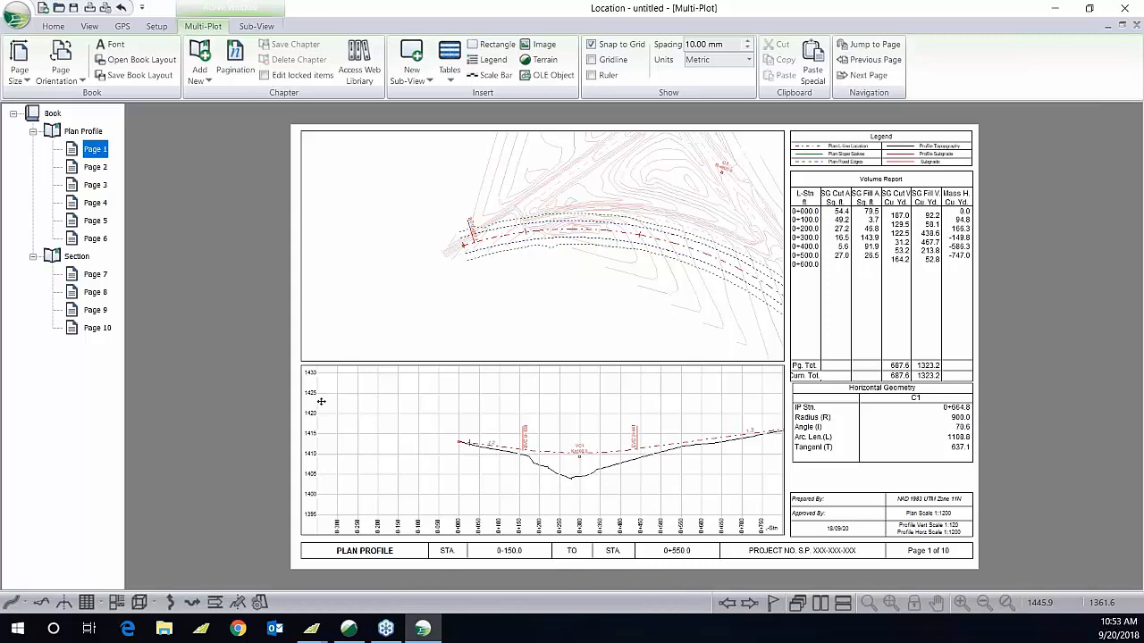
left_click(76, 258)
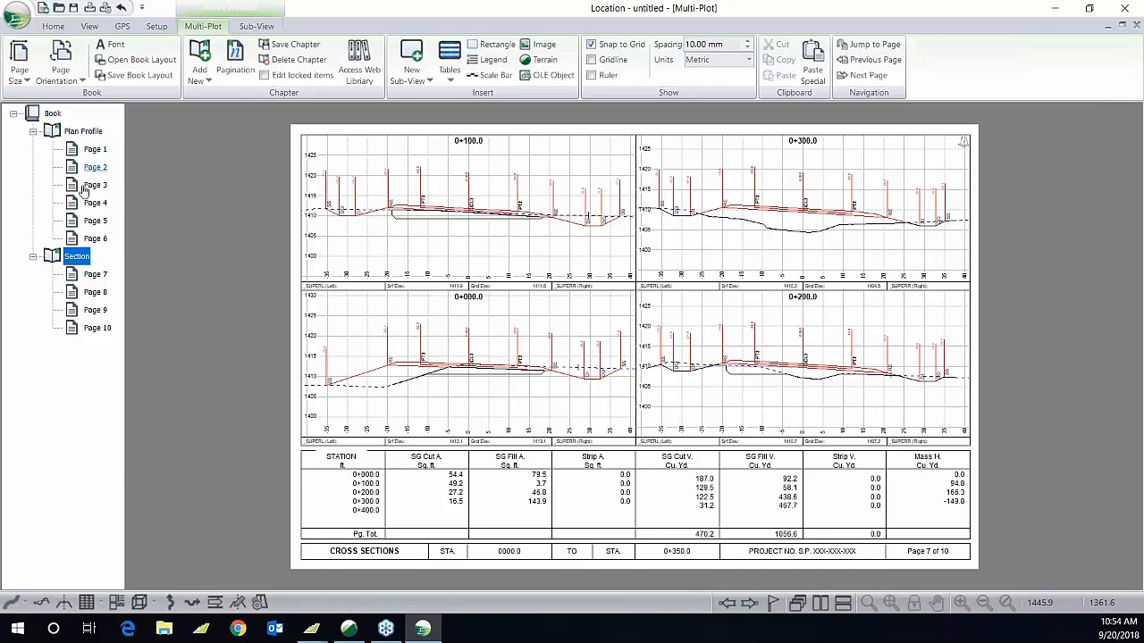
left_click(82, 133)
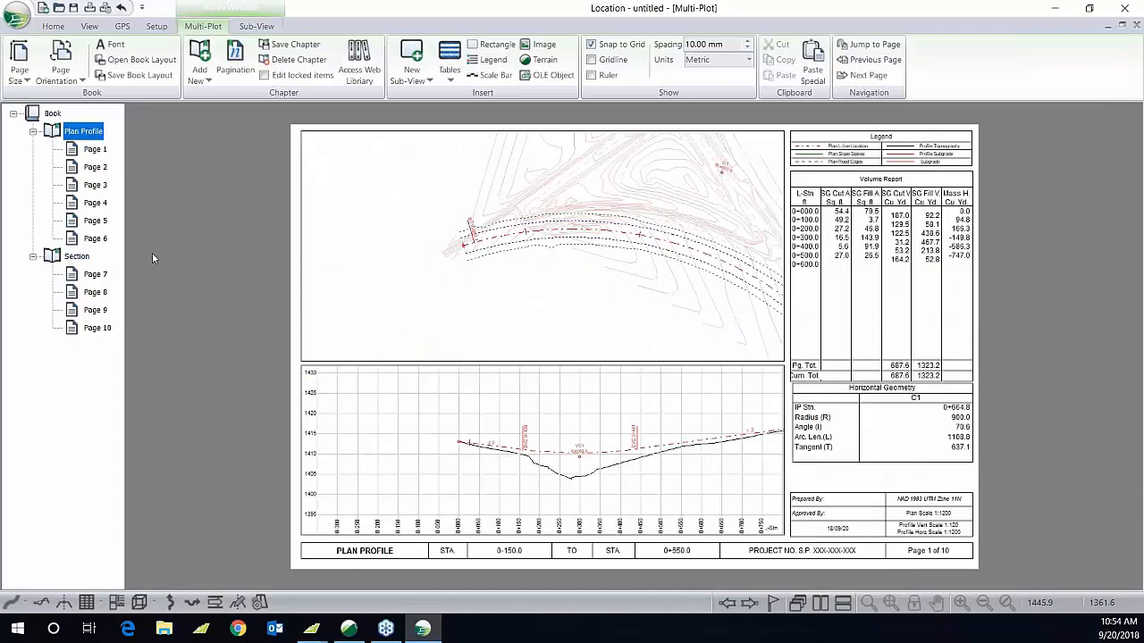
left_click(104, 152)
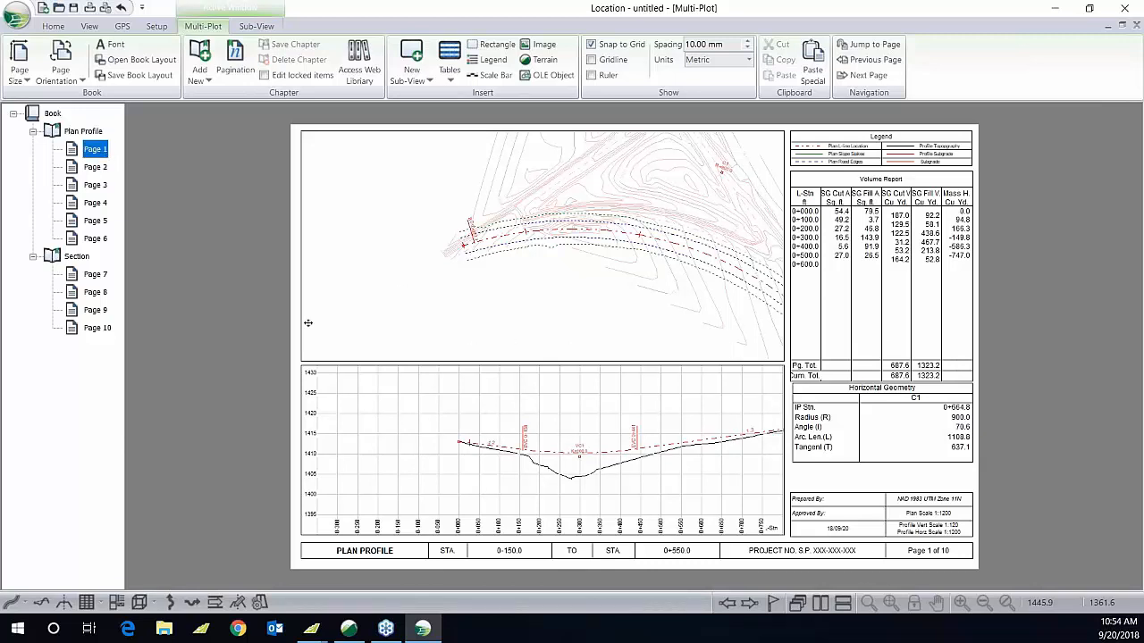
Step: Turn off the Labels option for the cross-section sub-view in the Section chapter
left_click(68, 258)
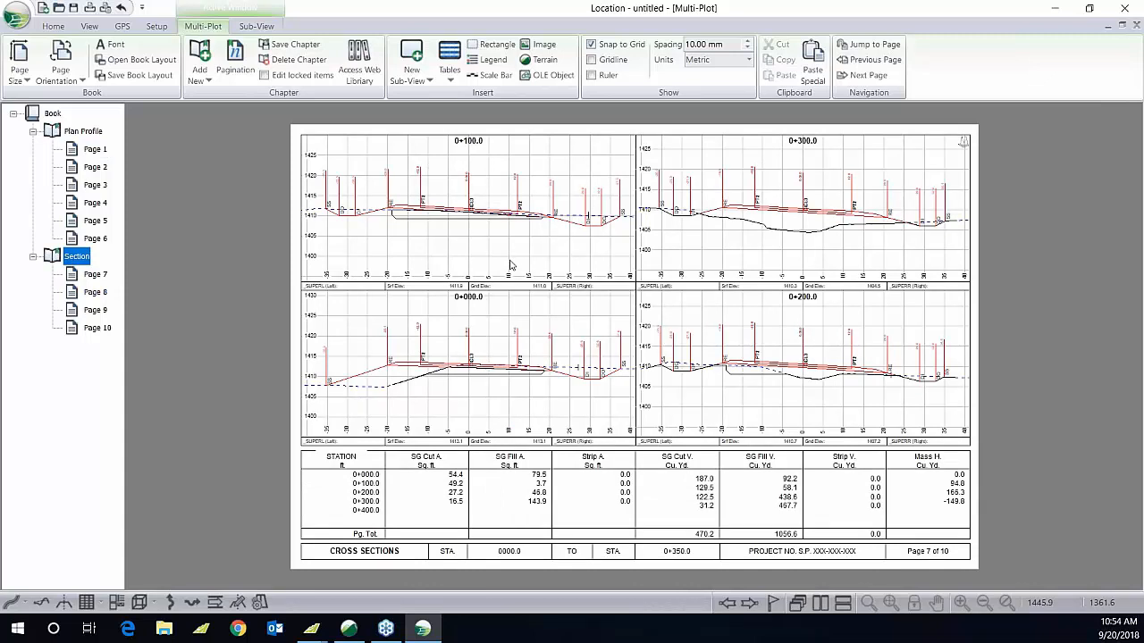
left_click(511, 266)
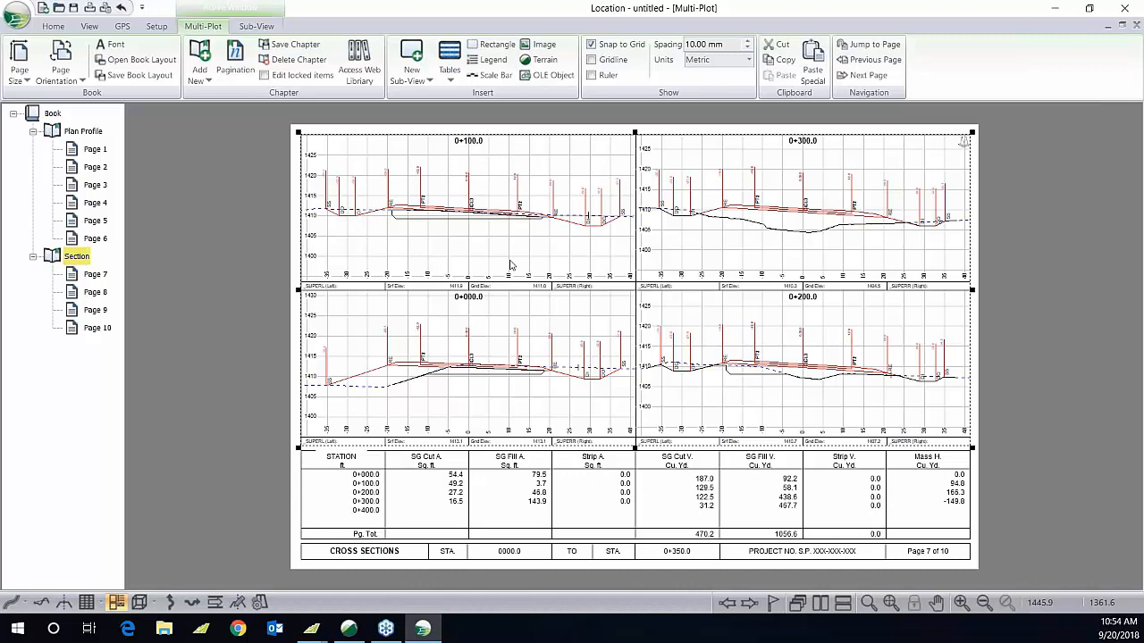
double_click(511, 265)
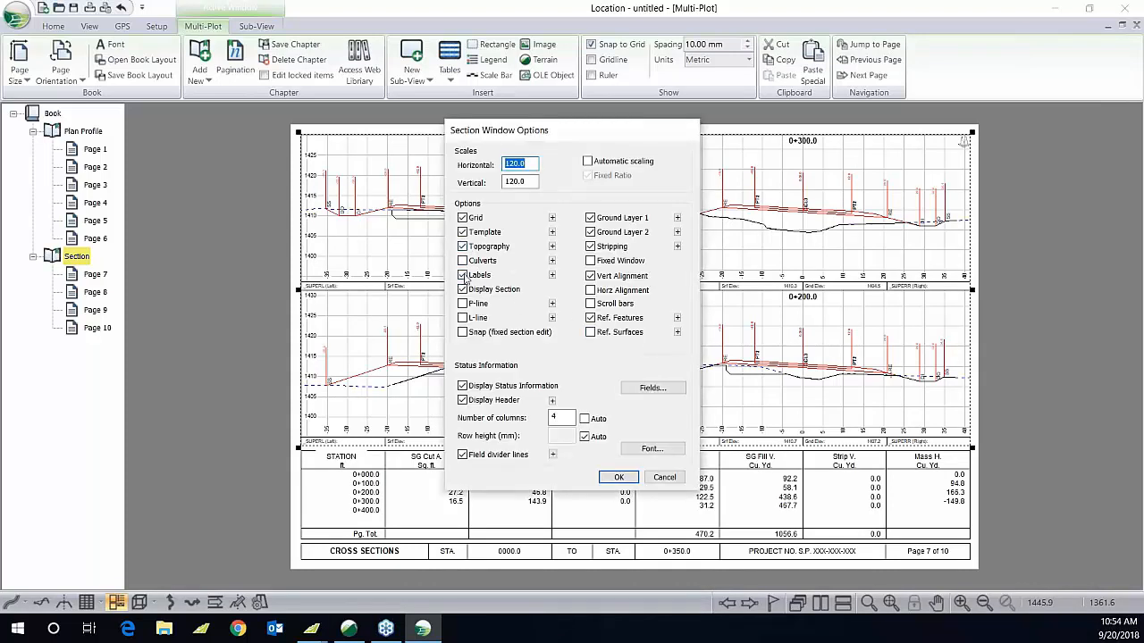
left_click(462, 275)
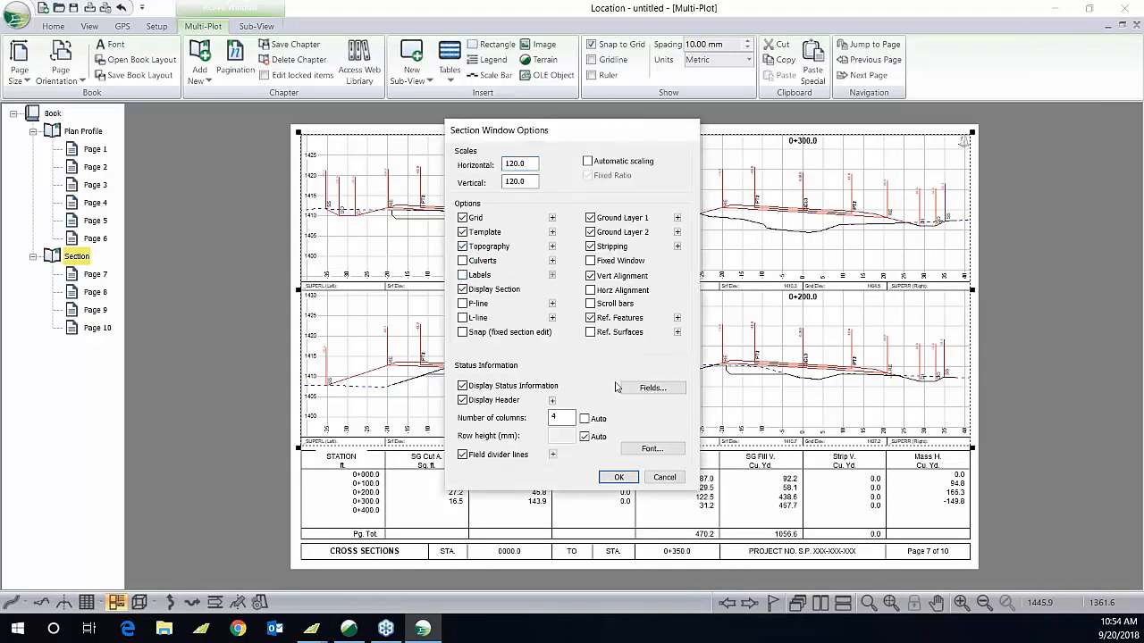
left_click(619, 478)
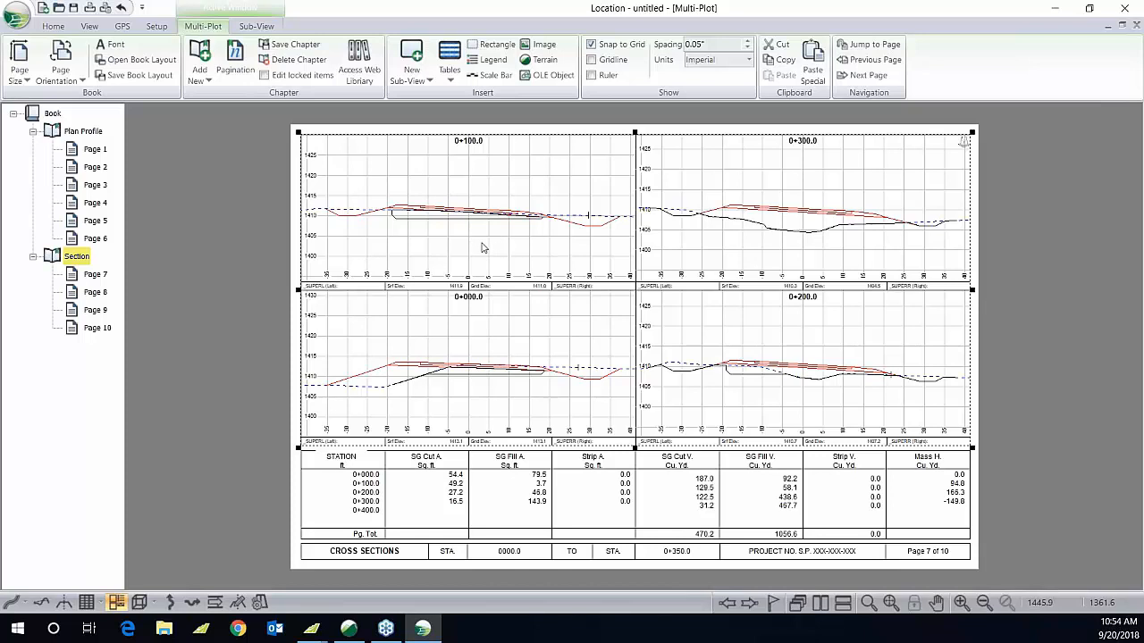
Step: Set the cross-section sub-view's page layout to 3 rows and 1 column
left_click(256, 27)
left_click(60, 55)
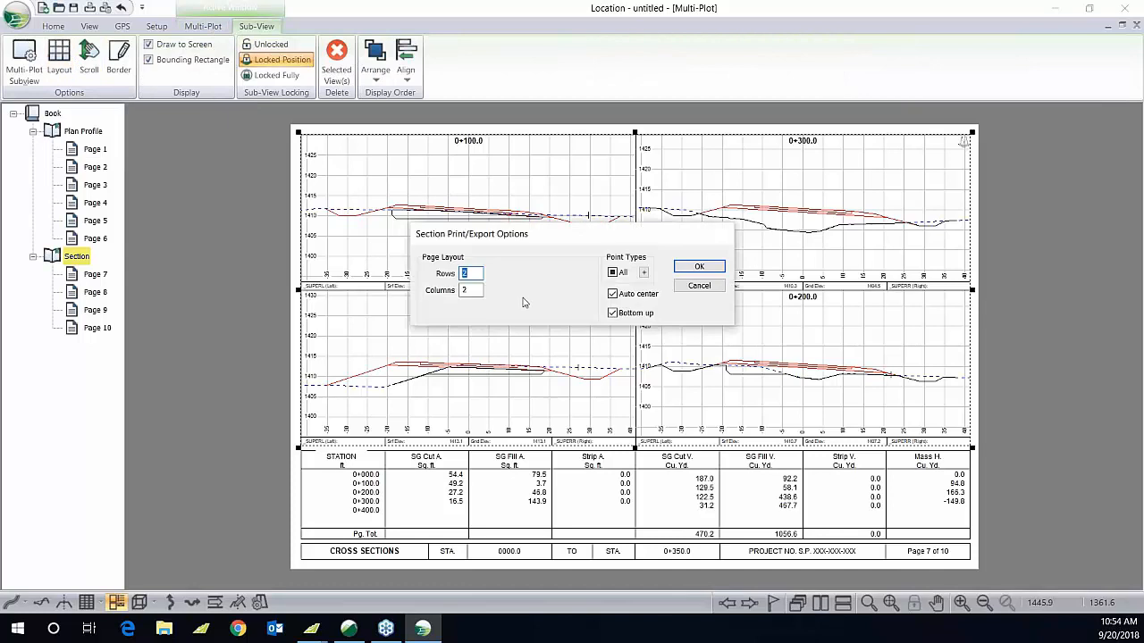
left_click(467, 290)
type("2")
double_click(464, 289)
type("1")
double_click(466, 273)
type("3")
Step: Include Auto interval points 2 in the section point types, set their interval to 50 ft, and apply the section layout
left_click(644, 273)
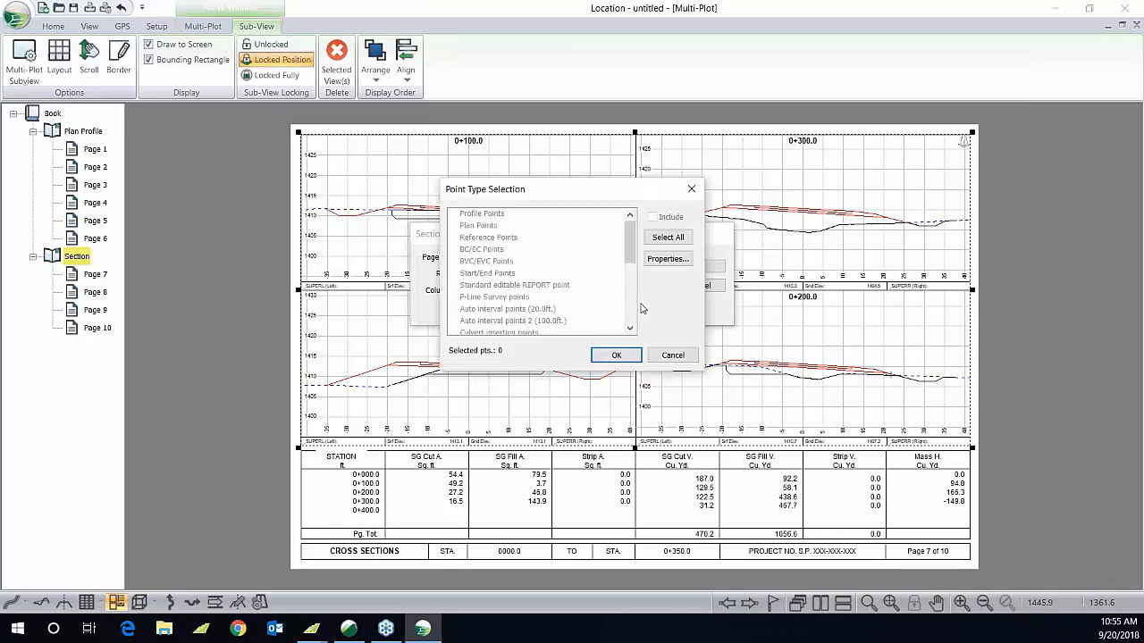
left_click(540, 321)
double_click(541, 321)
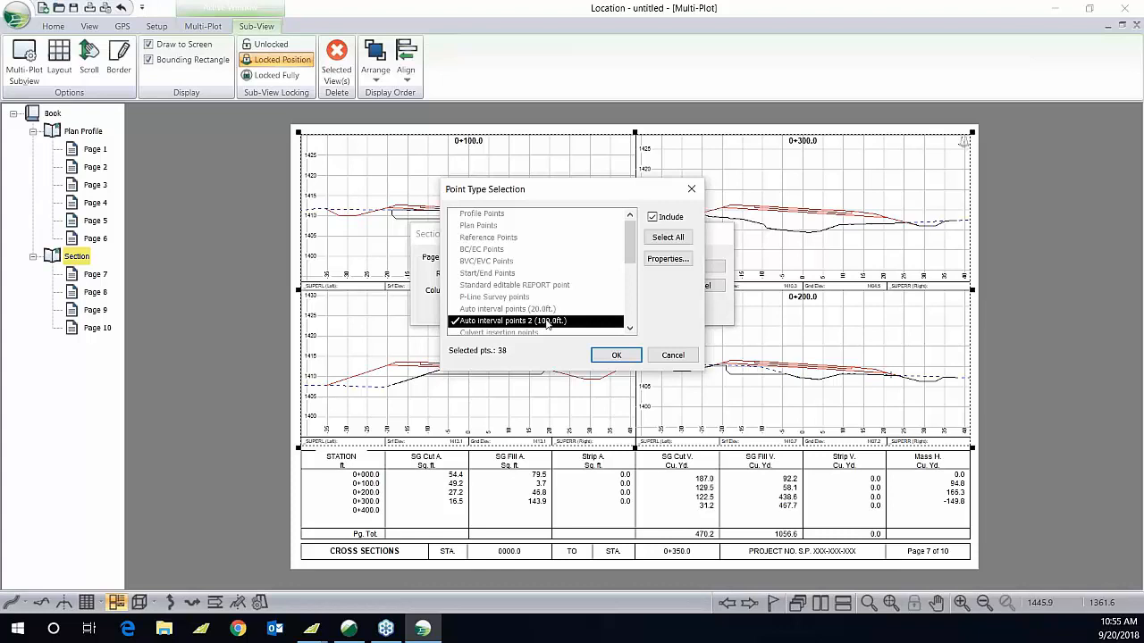
left_click(669, 259)
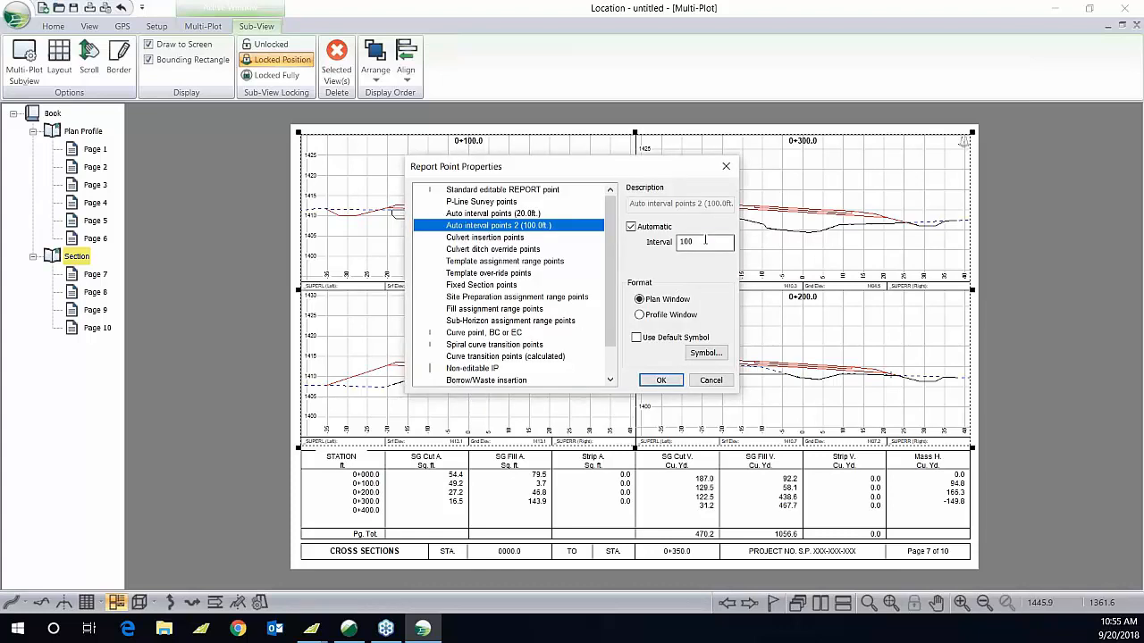
type("50")
left_click(659, 379)
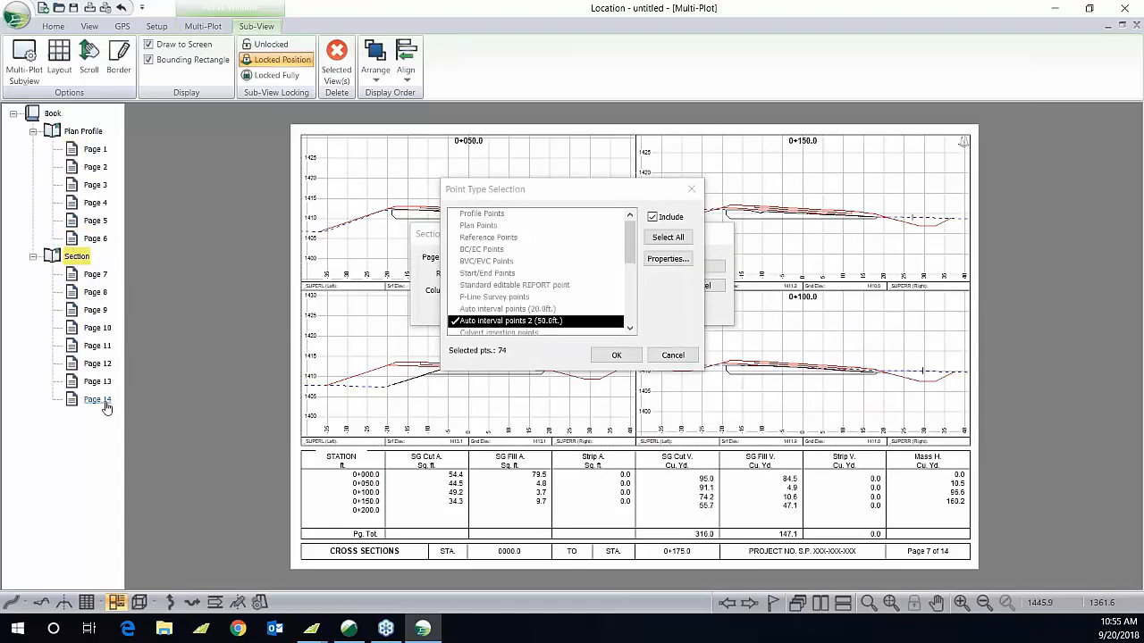
left_click(615, 356)
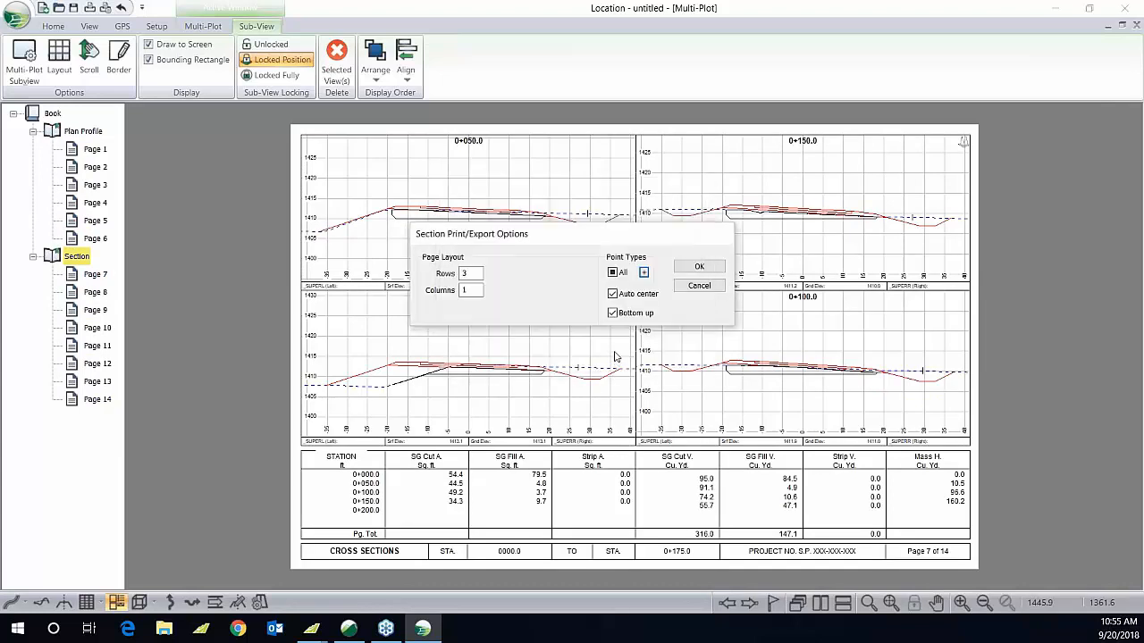
left_click(698, 267)
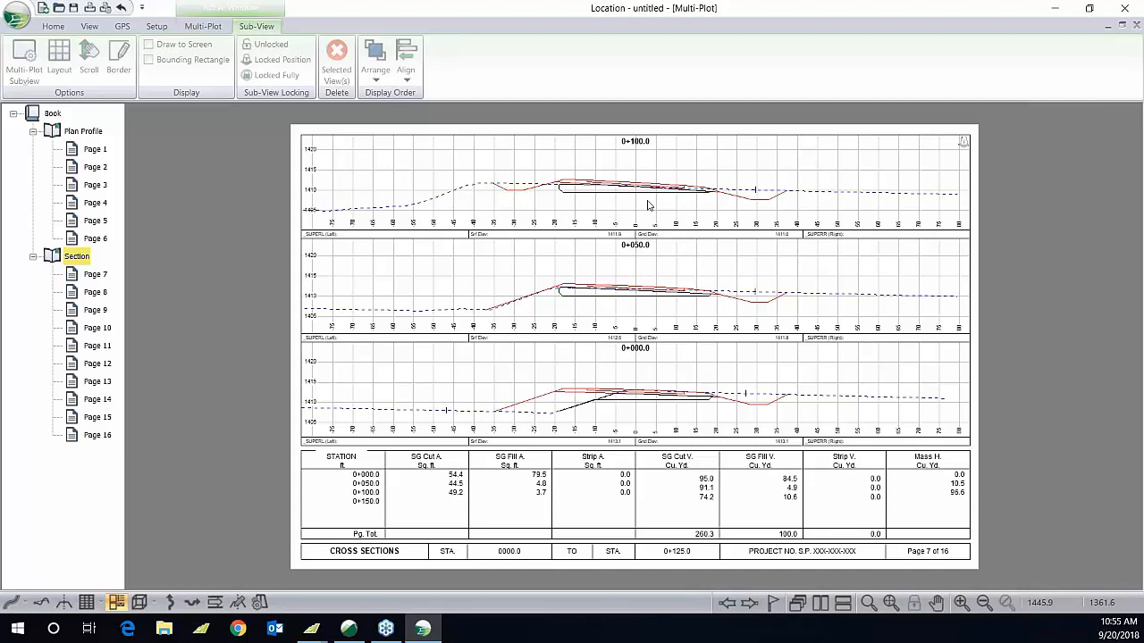
Step: Look through Section pages 7 to 10 and page 16, checking the cross sections, volume table and station fields
left_click(88, 278)
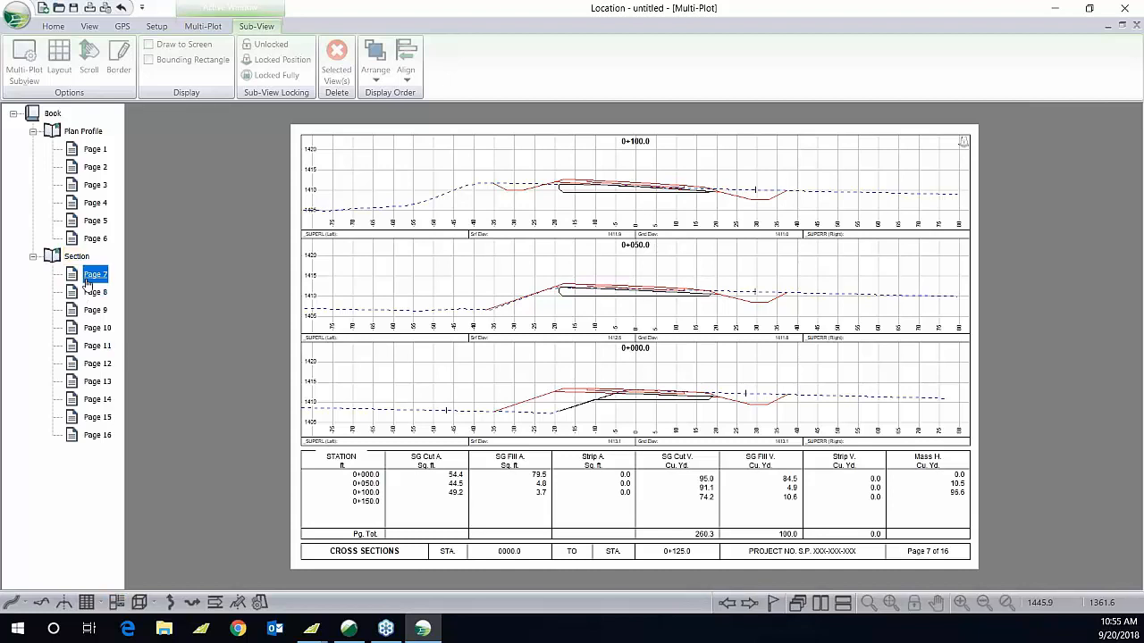
left_click(91, 298)
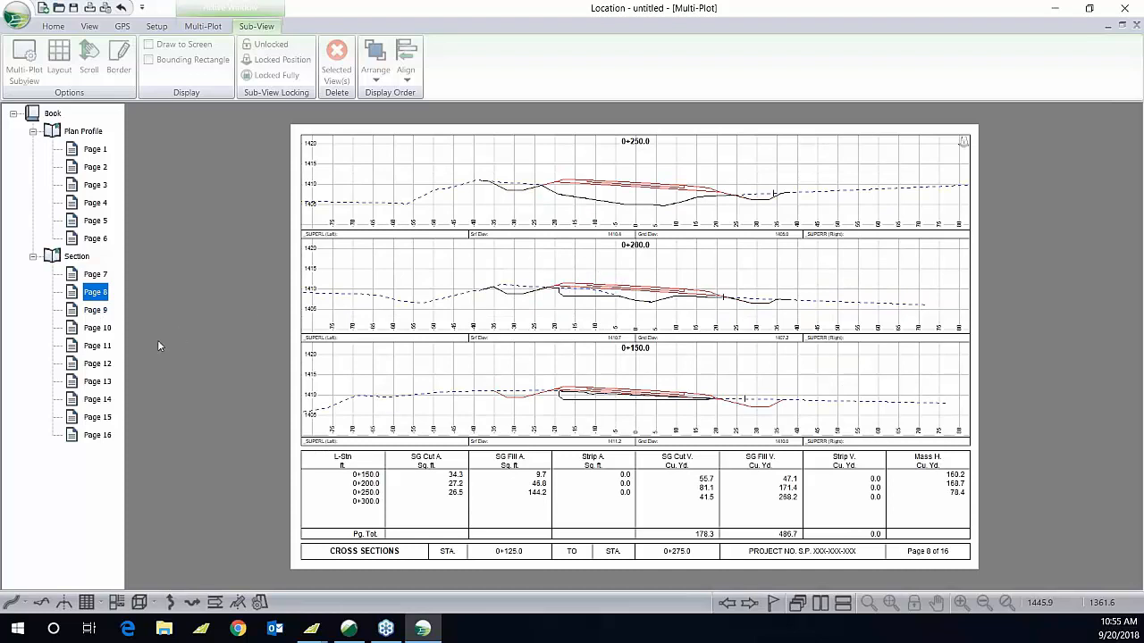
left_click(95, 310)
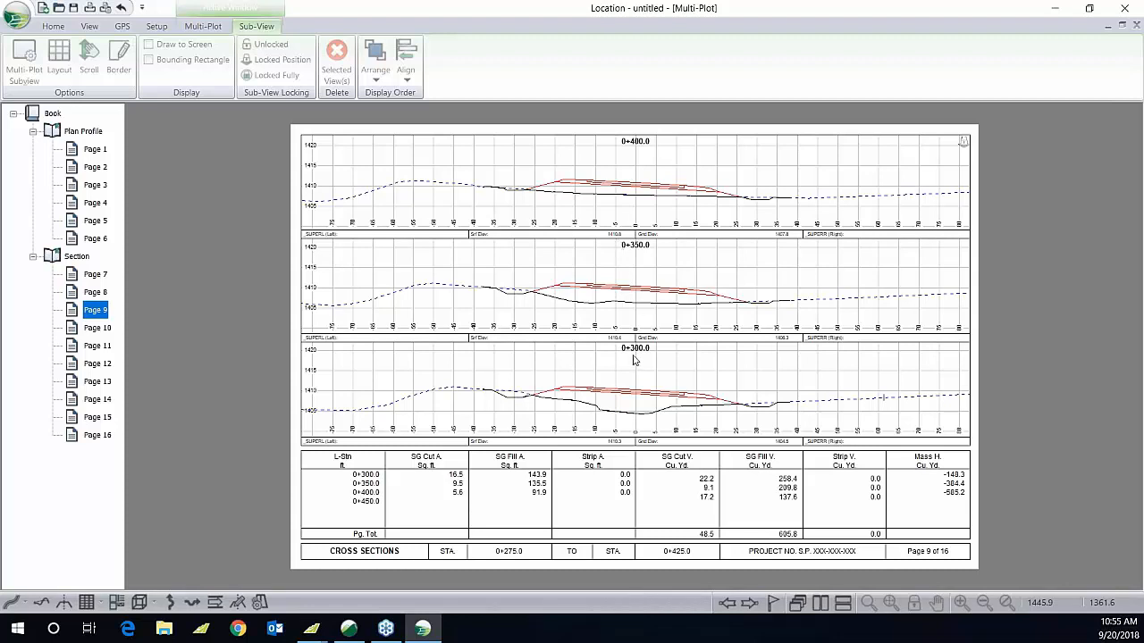
left_click(99, 330)
left_click(98, 436)
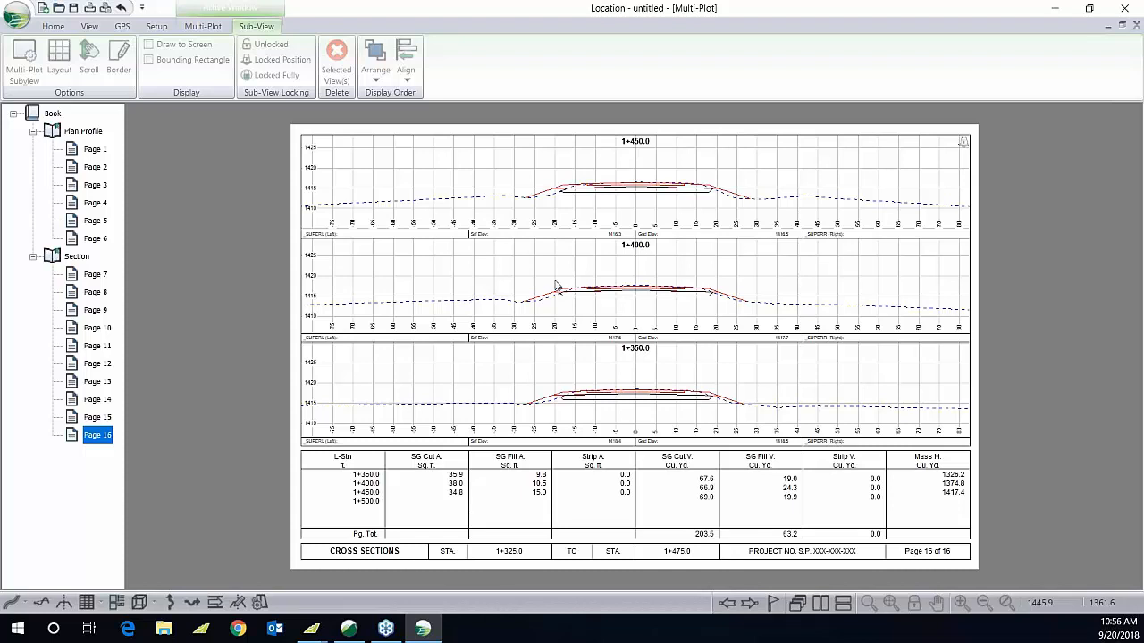
left_click(565, 483)
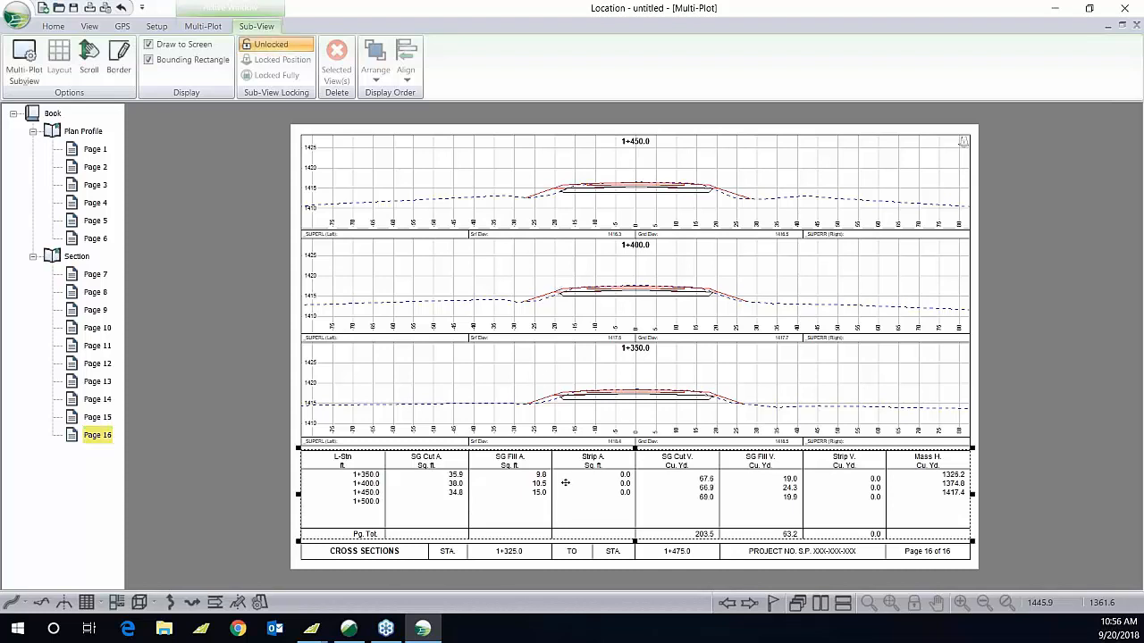
left_click(463, 553)
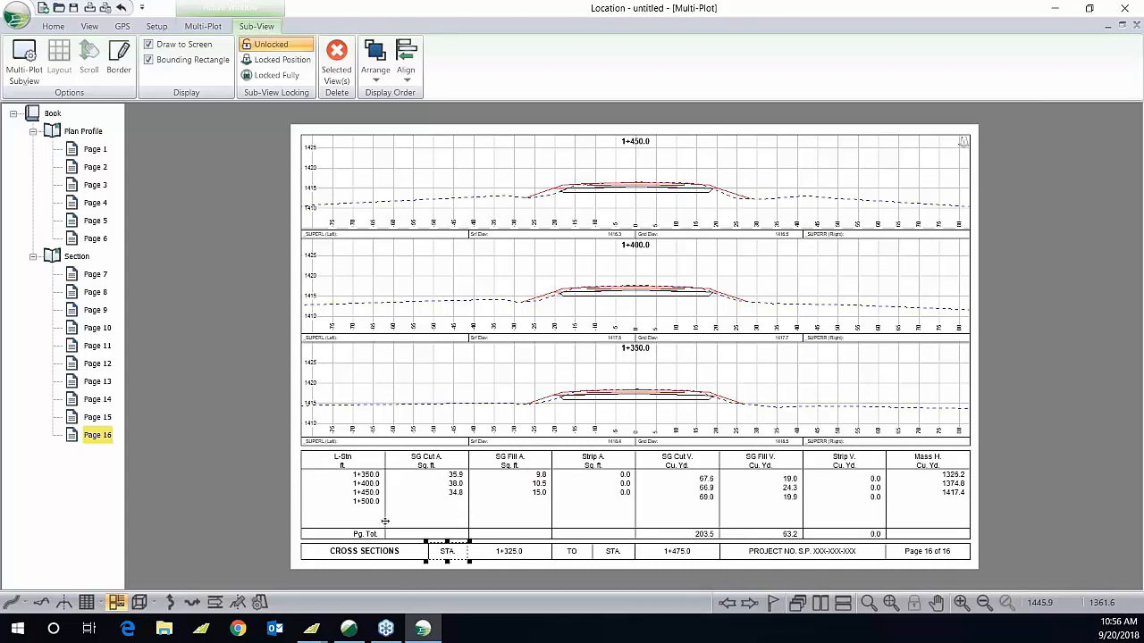
Step: Review Plan Profile pages 1 to 3, including the volume report and the horizontal geometry table
left_click(83, 131)
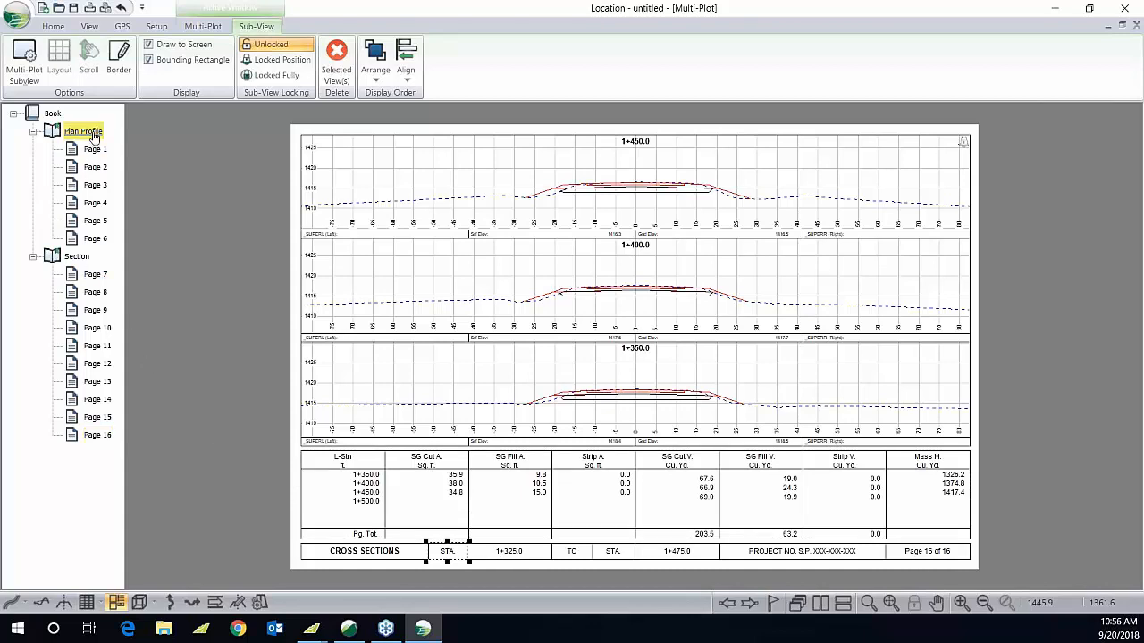
left_click(929, 398)
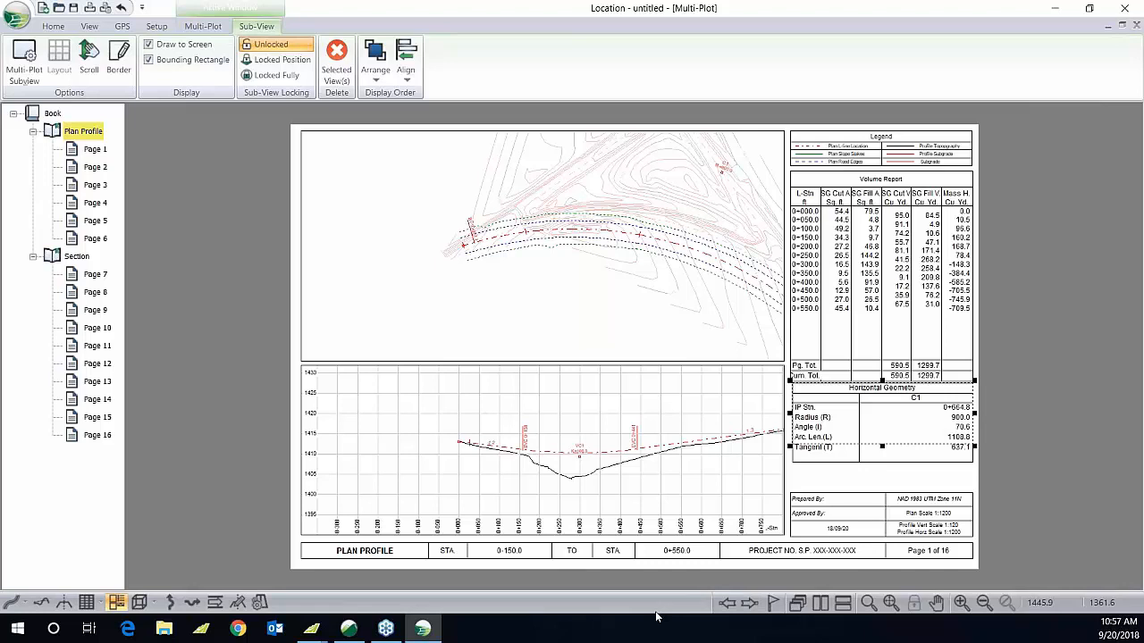
left_click(97, 170)
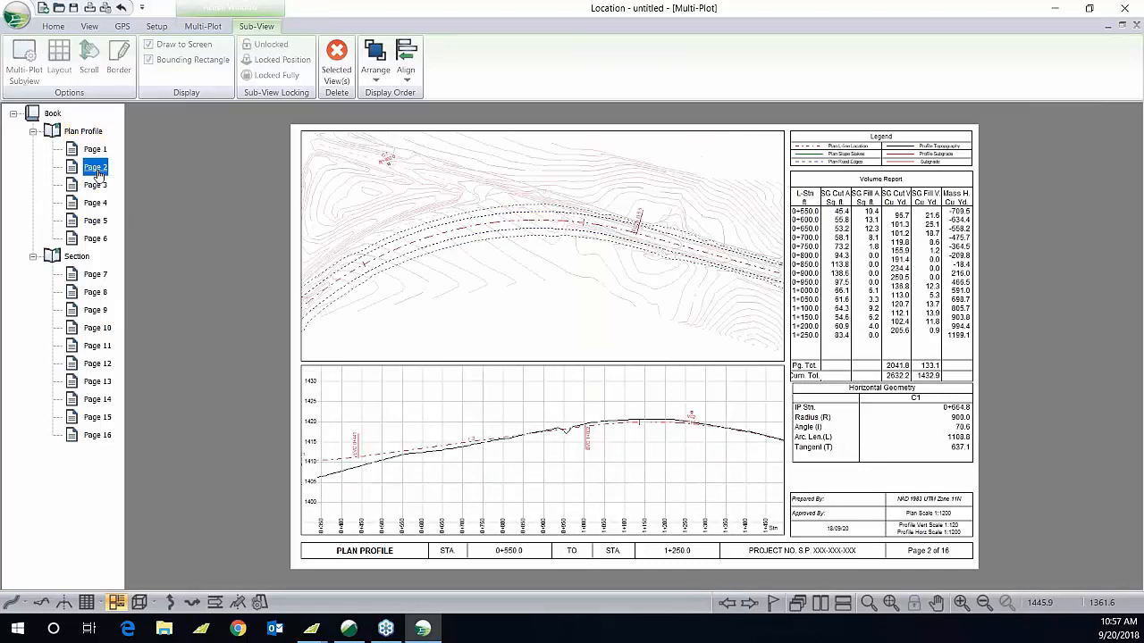
left_click(96, 186)
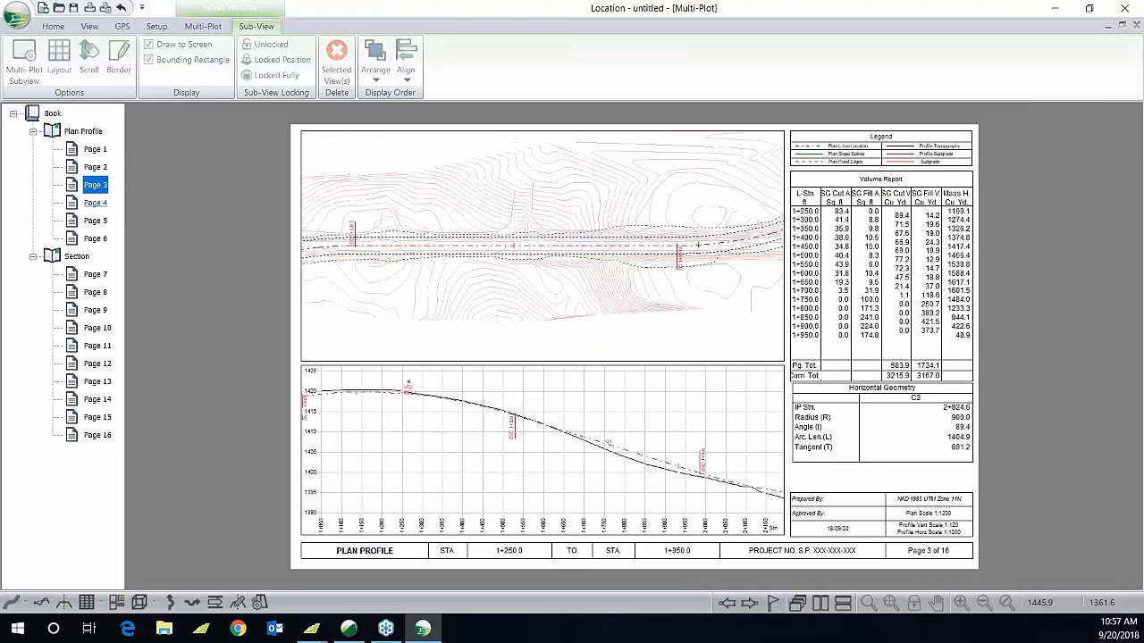
Step: Switch the plan sub-view on page 3 to manual scrolling and try rotating and shifting the plan within its frame
left_click(529, 284)
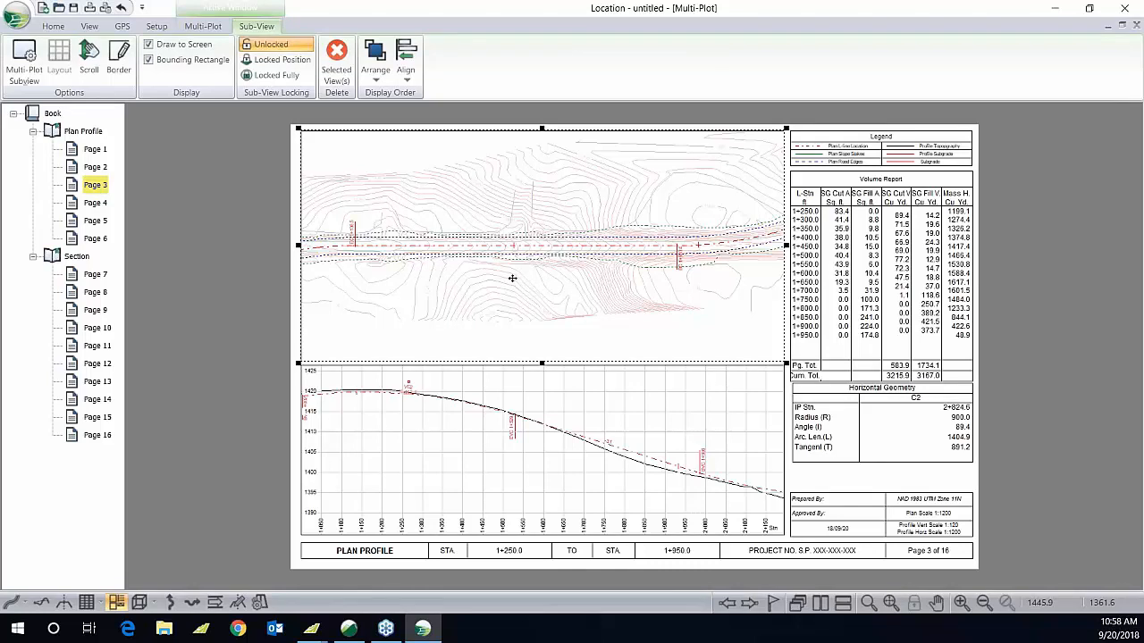
middle_click(512, 278)
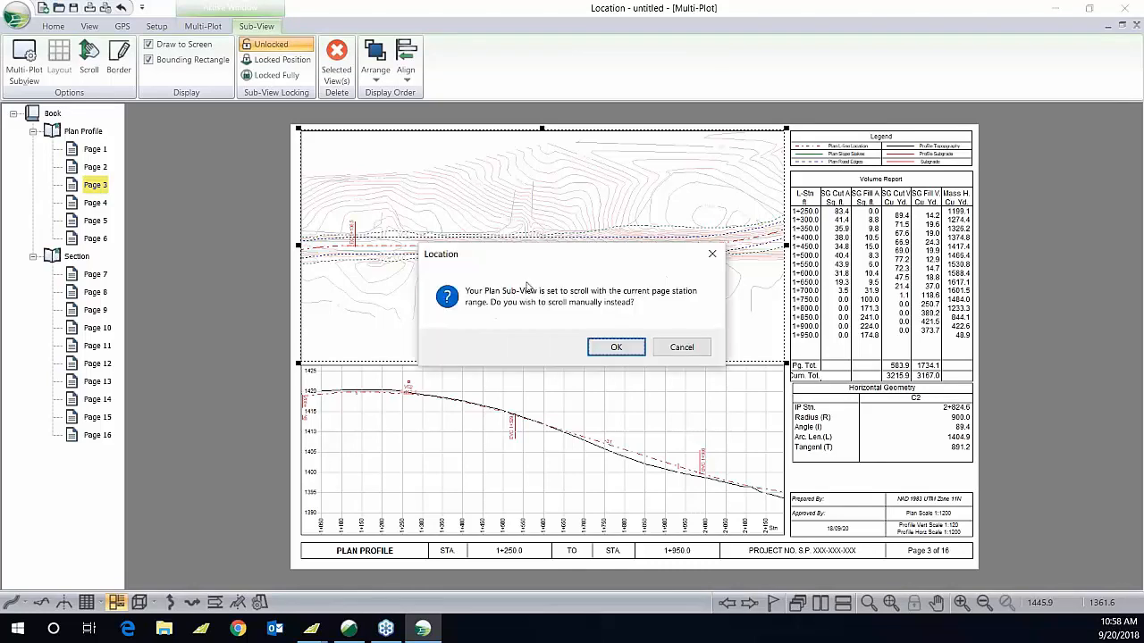
left_click(612, 348)
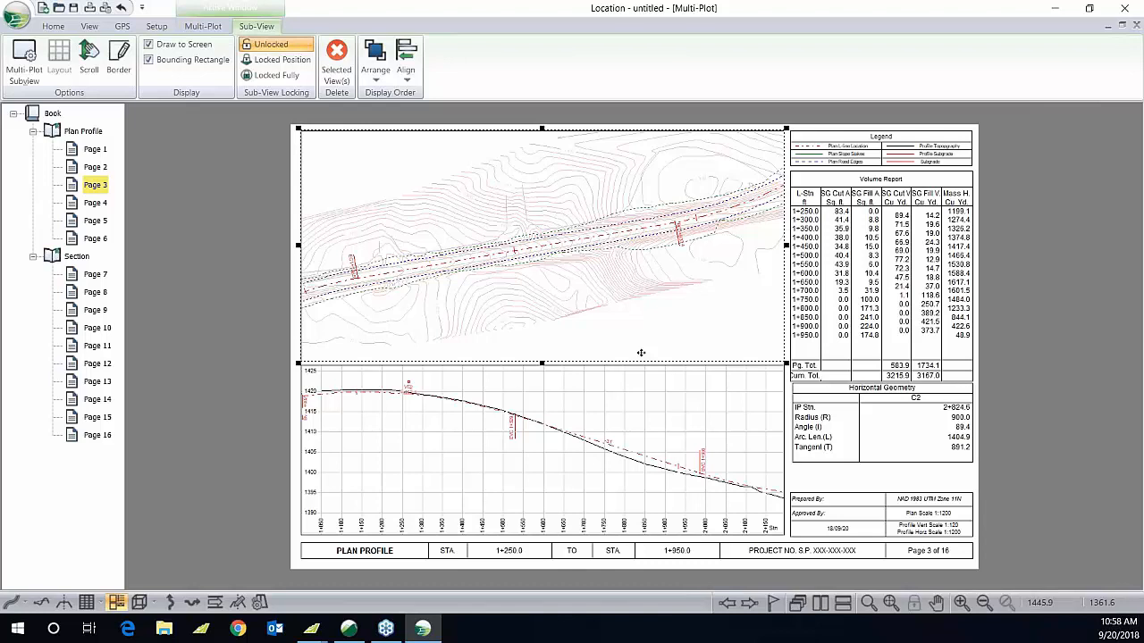
scroll(640, 353, "up", 3)
scroll(640, 353, "down", 3)
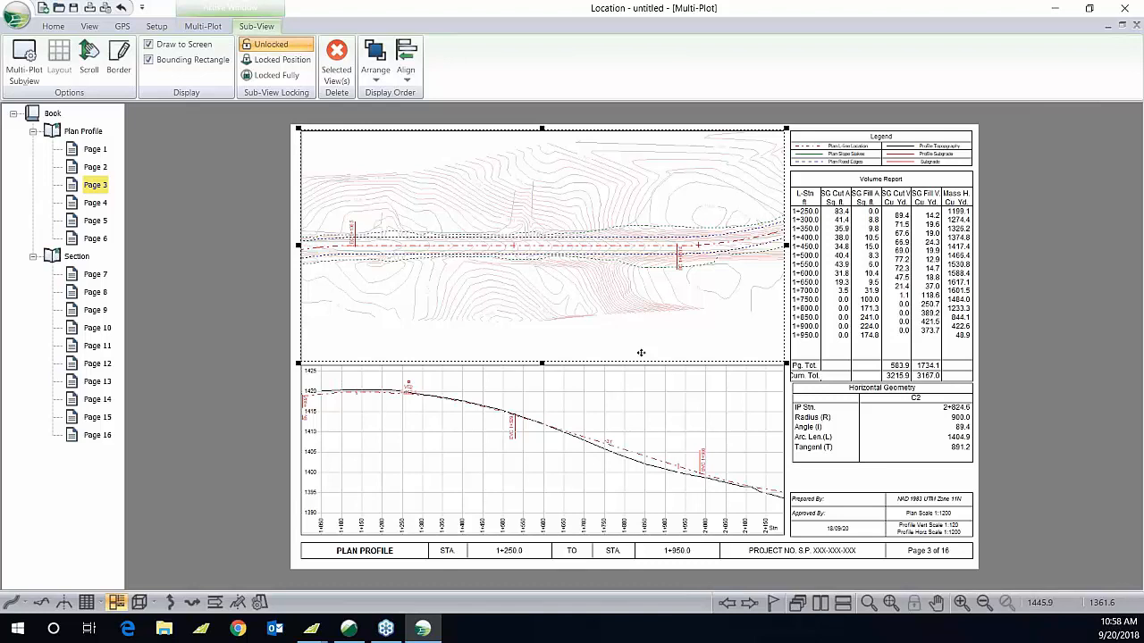
scroll(641, 353, "up", 2)
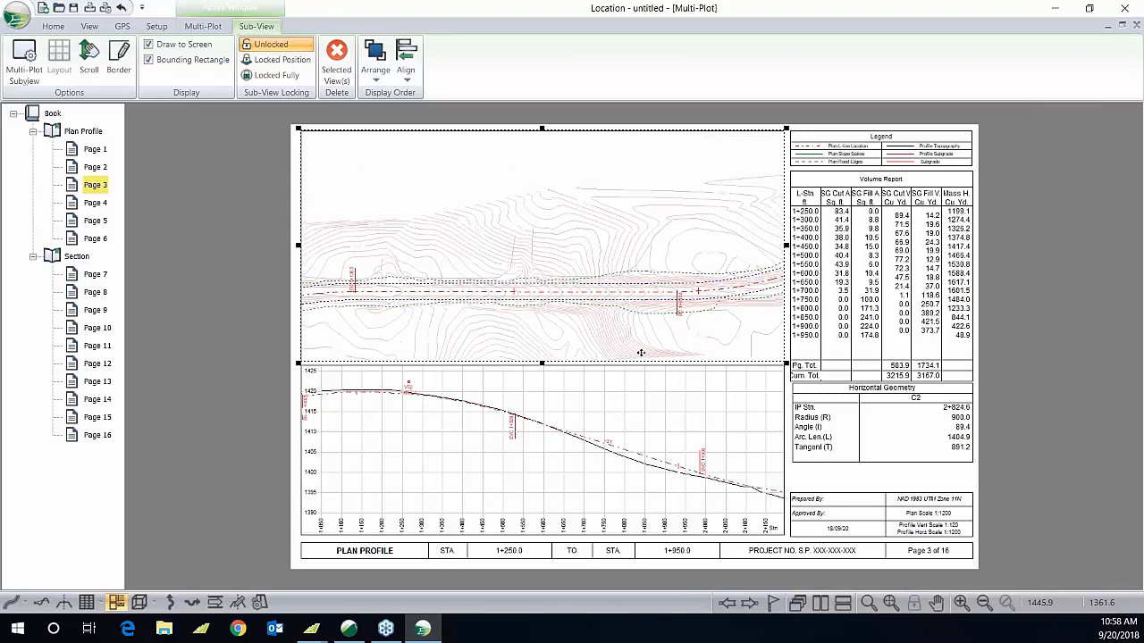
scroll(641, 352, "down", 2)
scroll(641, 353, "left", 4)
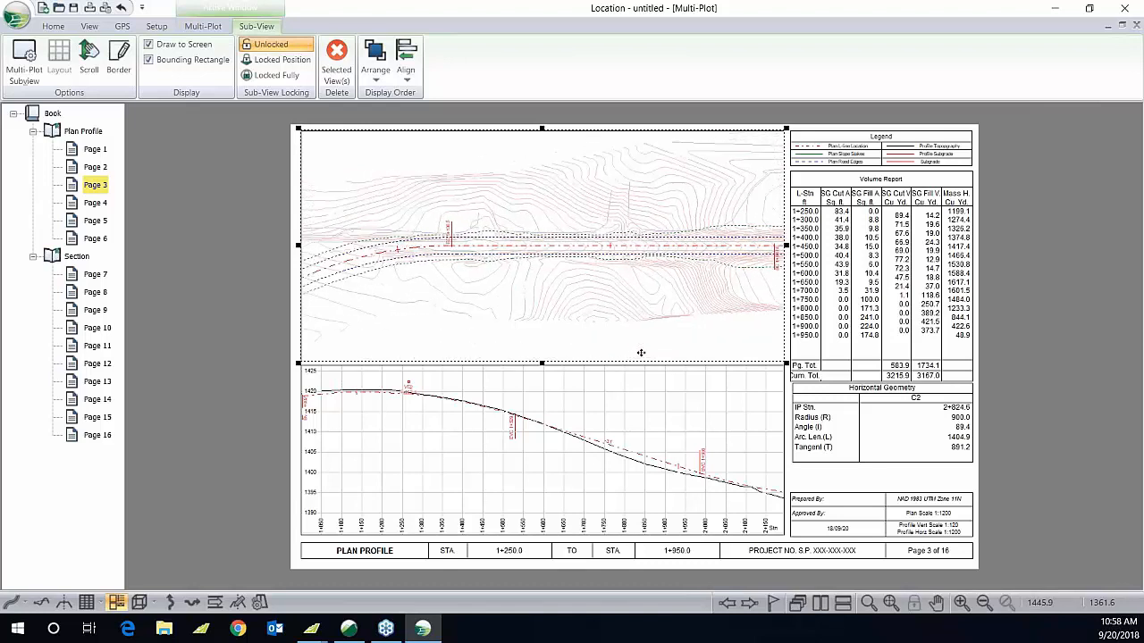
scroll(641, 353, "right", 4)
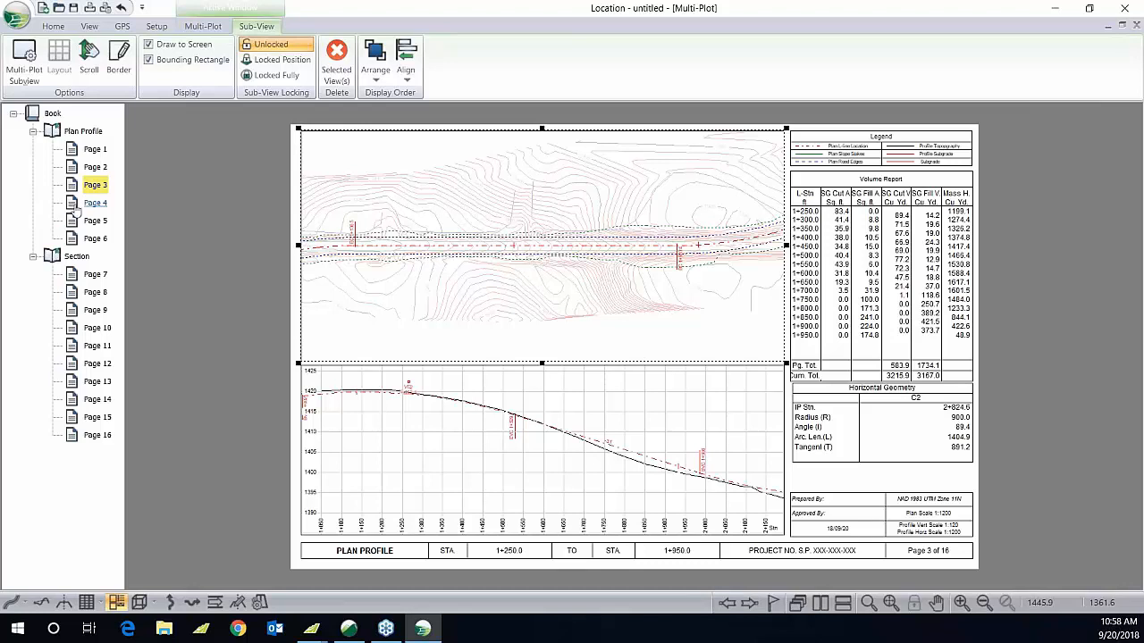
Step: Check Plan Profile pages 4, 2 and 3 to compare how the plan sits on each page
left_click(105, 205)
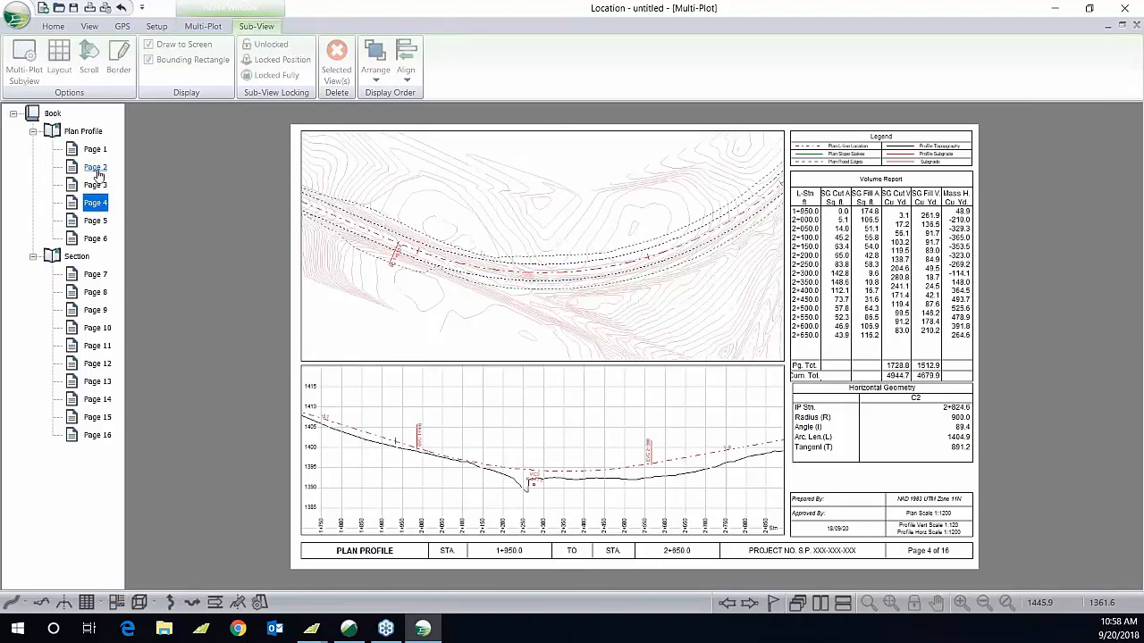
left_click(96, 169)
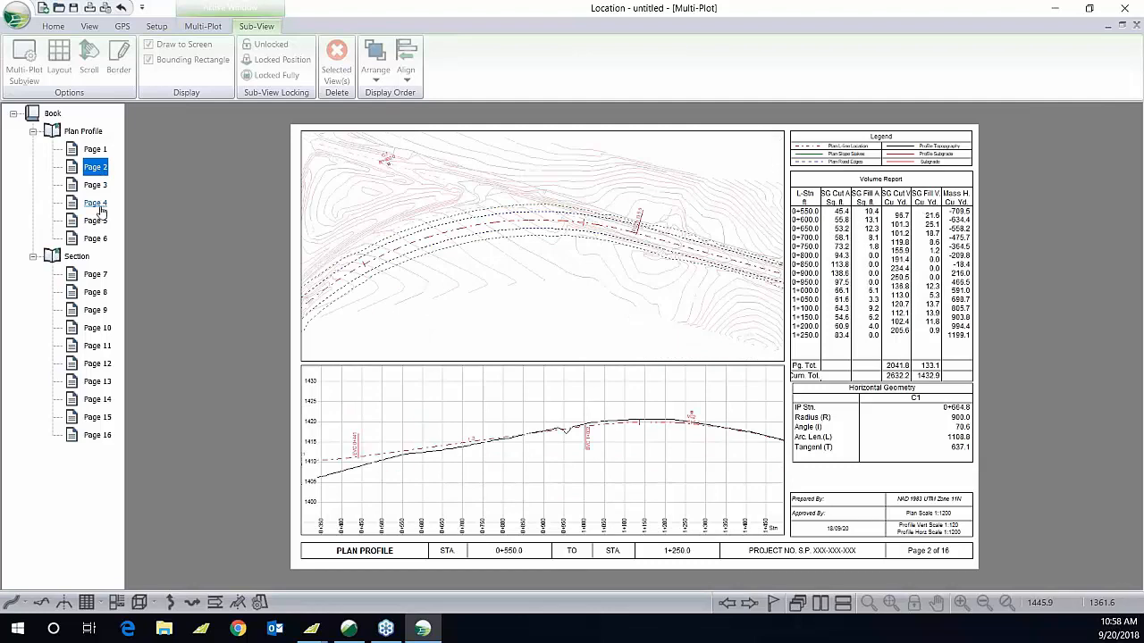
left_click(102, 187)
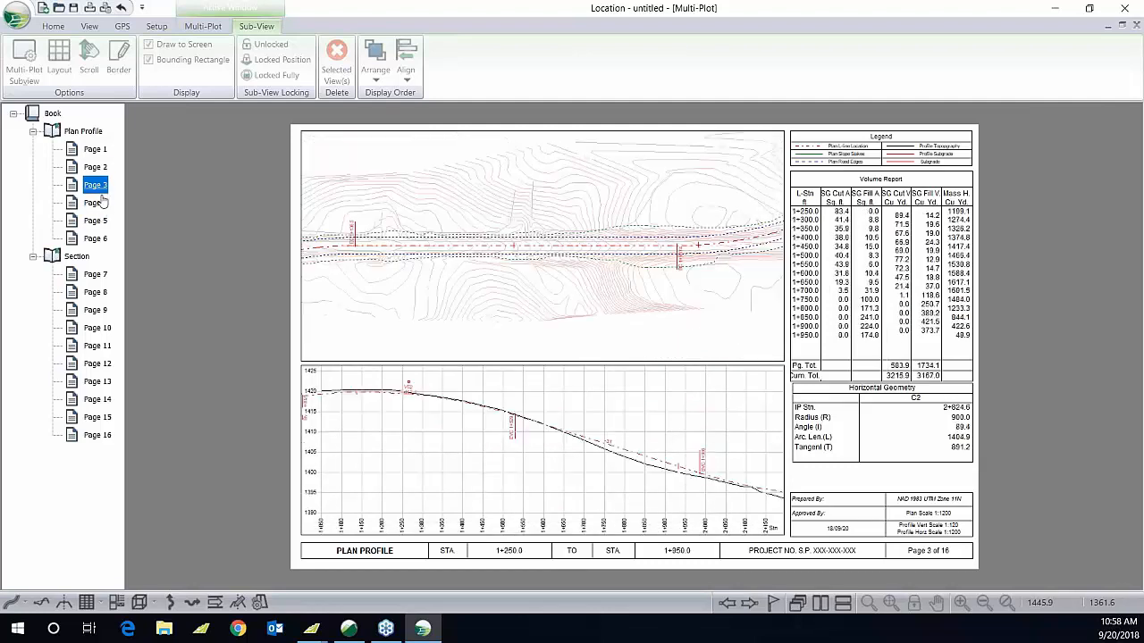